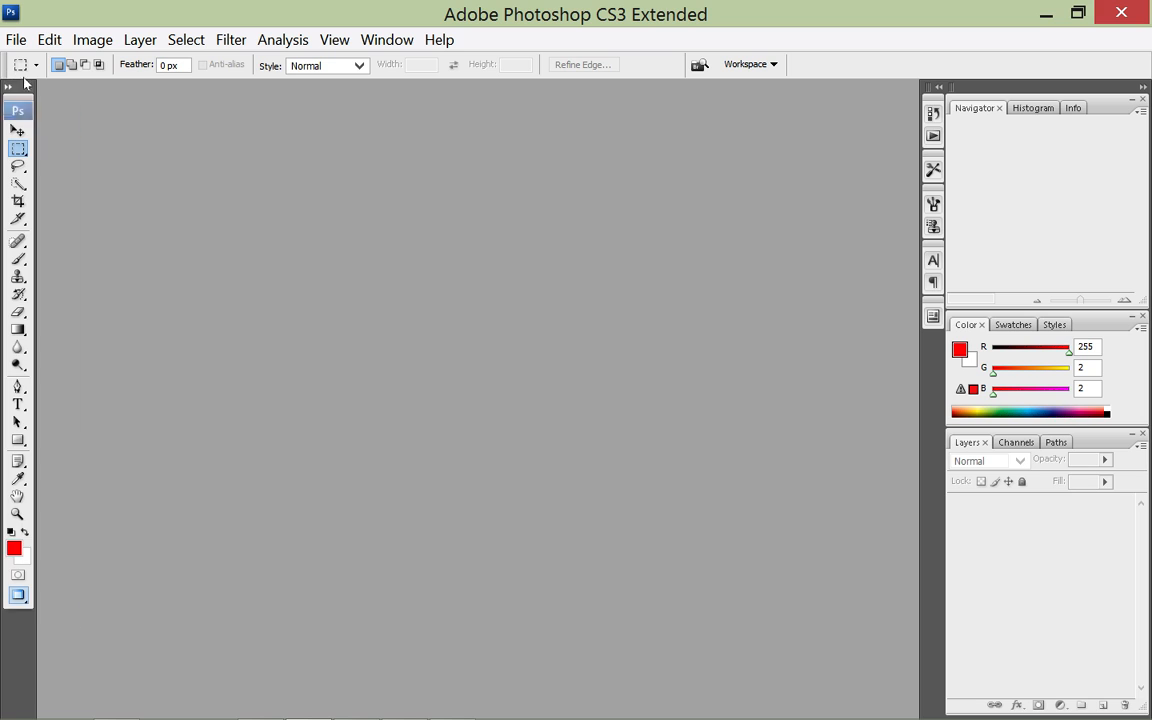
mouse_move(15, 88)
mouse_down()
mouse_move(134, 85)
mouse_move(15, 90)
mouse_move(69, 86)
mouse_move(8, 110)
mouse_up()
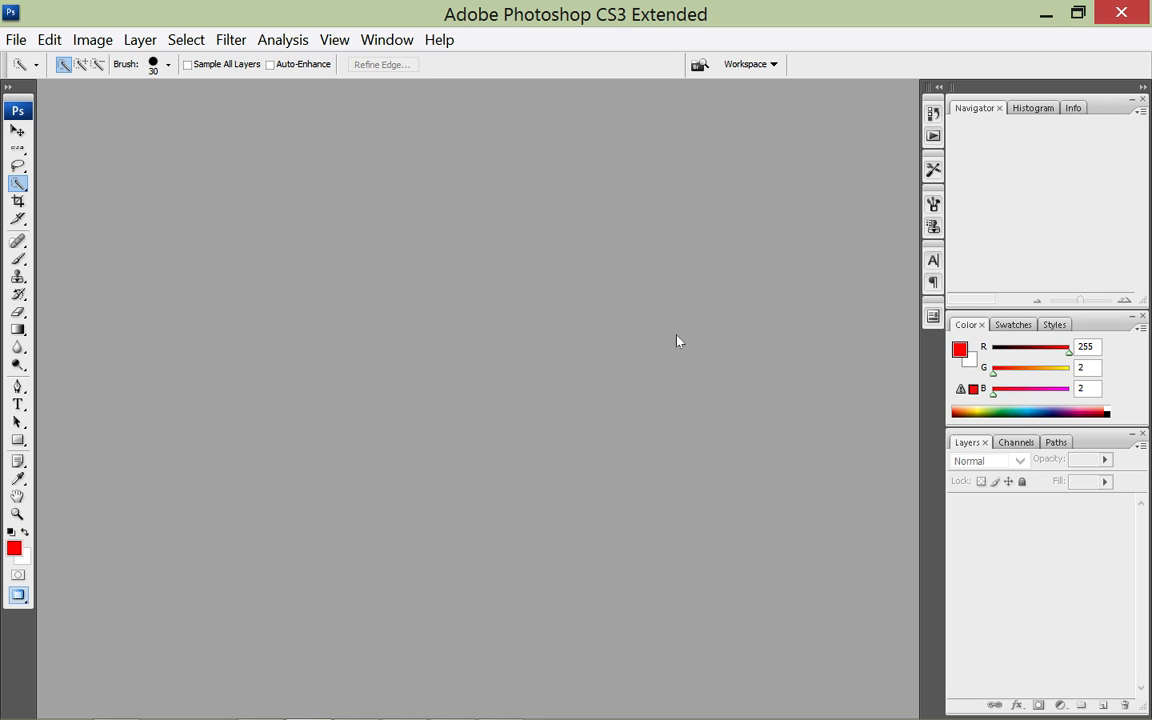
Undock the Layers panel group and dock it in its own column, then collapse and re-expand the neighbouring panel column.
drag(1113, 441, 822, 366)
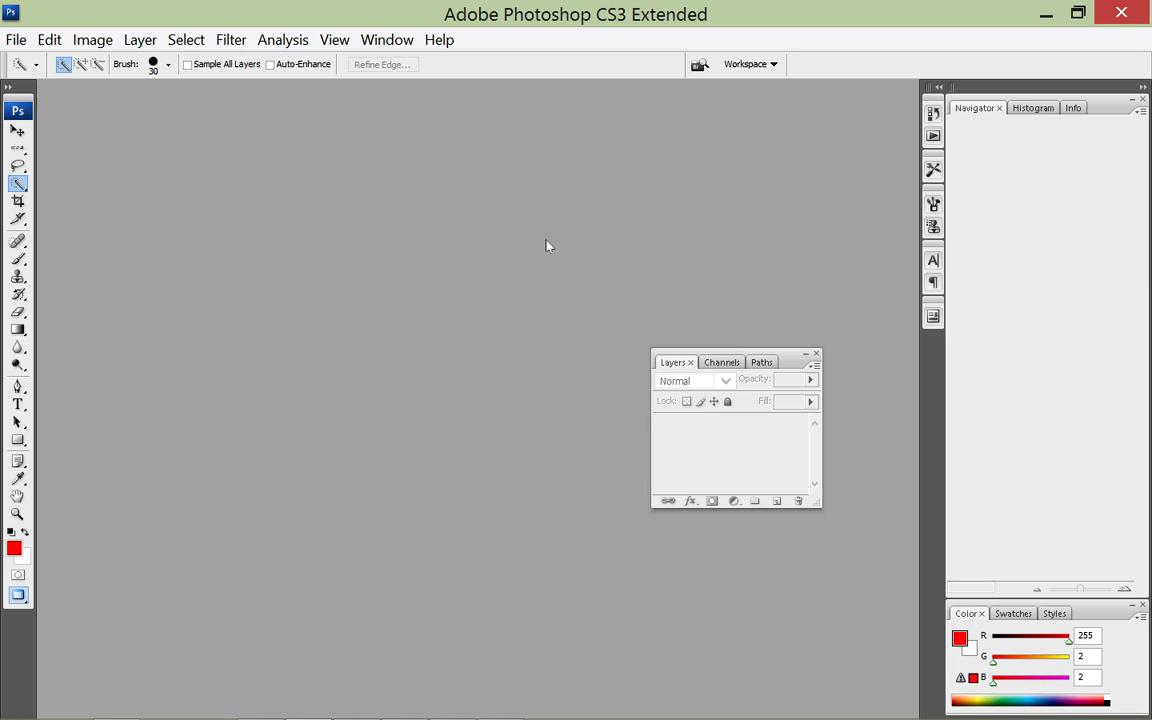
drag(527, 239, 768, 368)
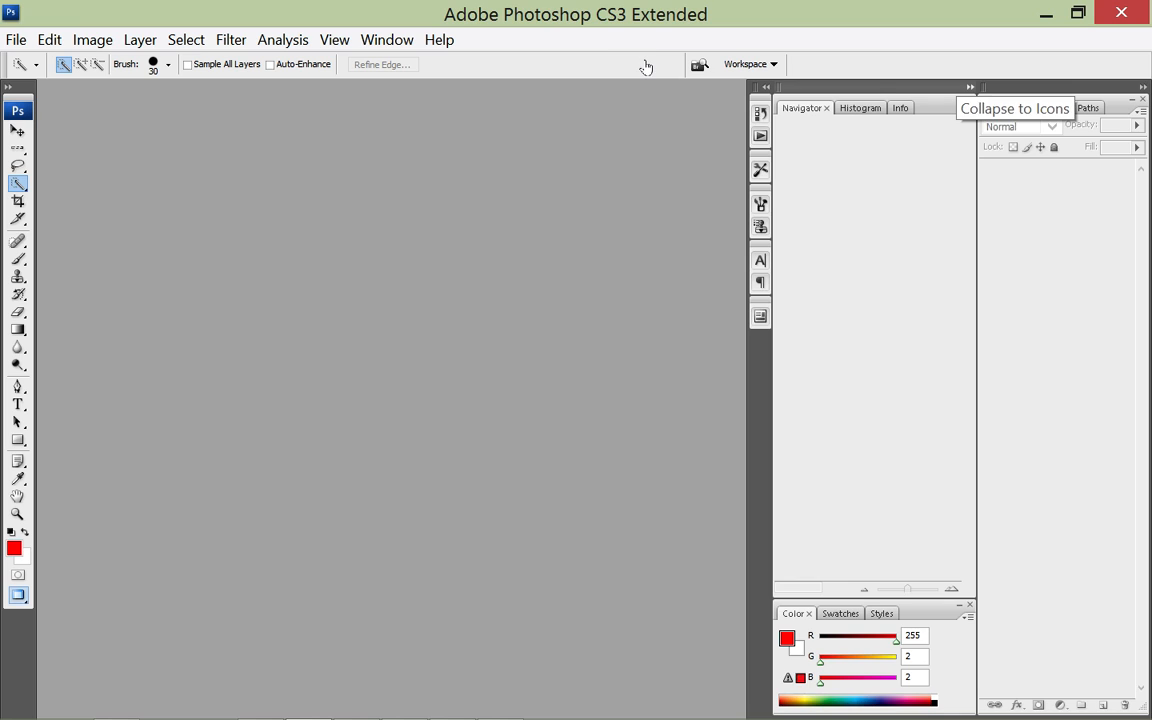
click(970, 87)
click(970, 87)
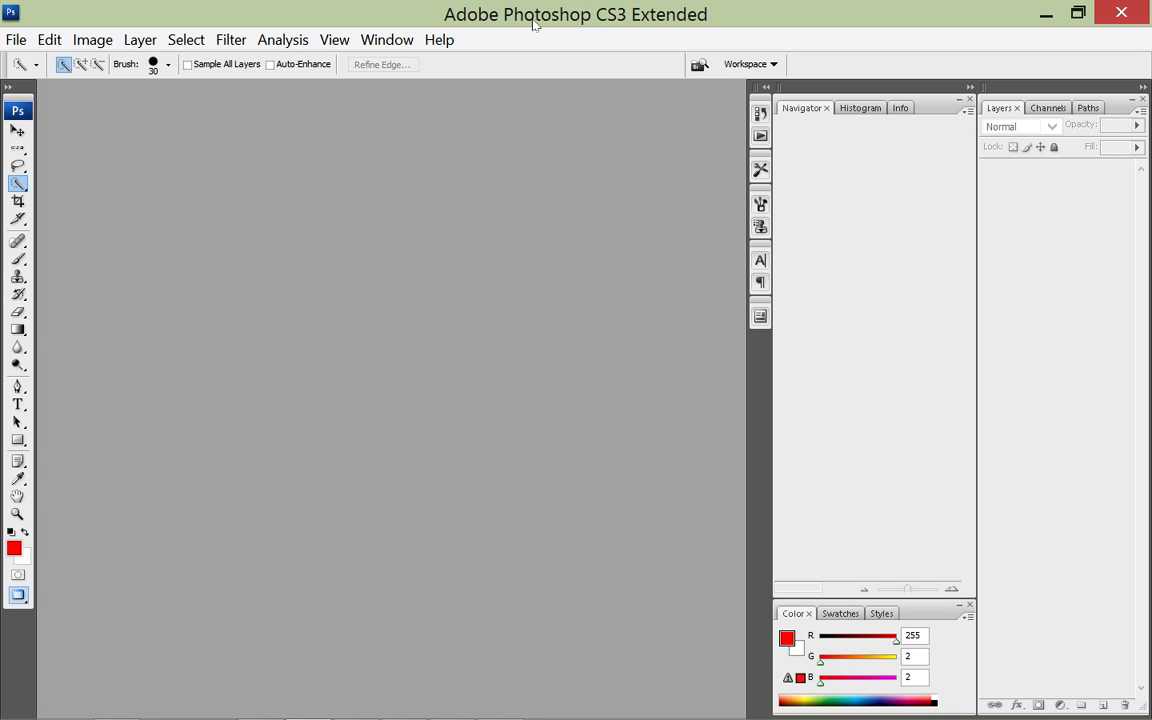
Restore the panel layout to the Default Workspace.
click(750, 64)
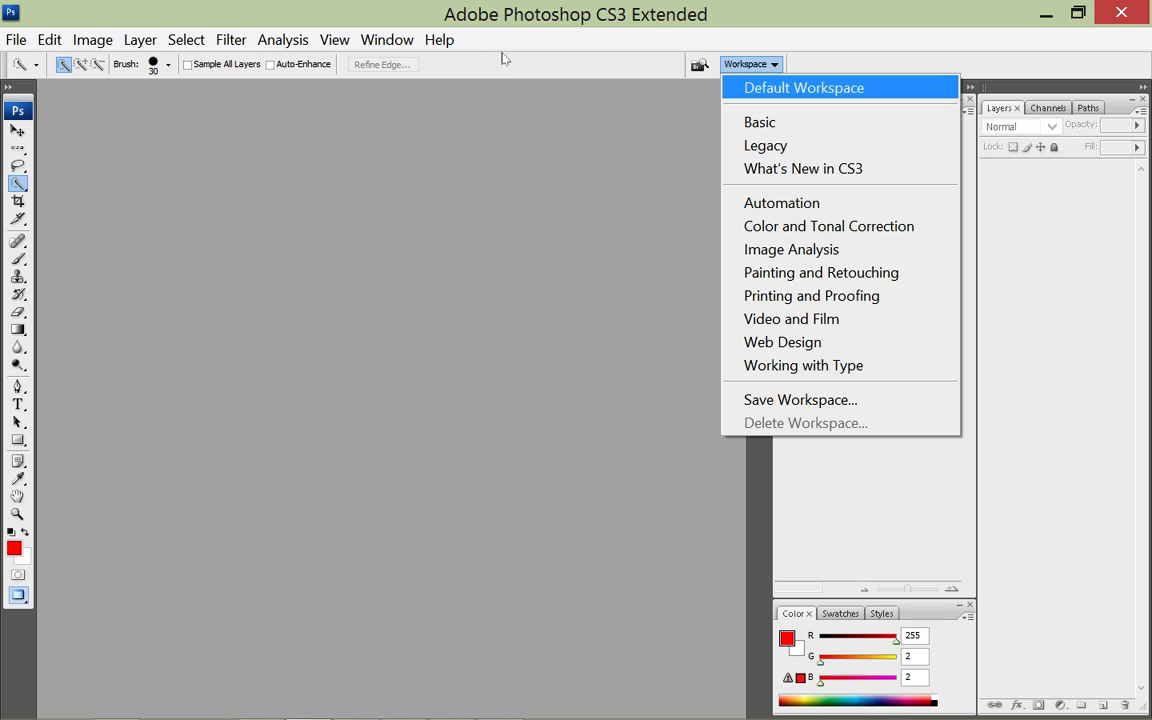
click(804, 88)
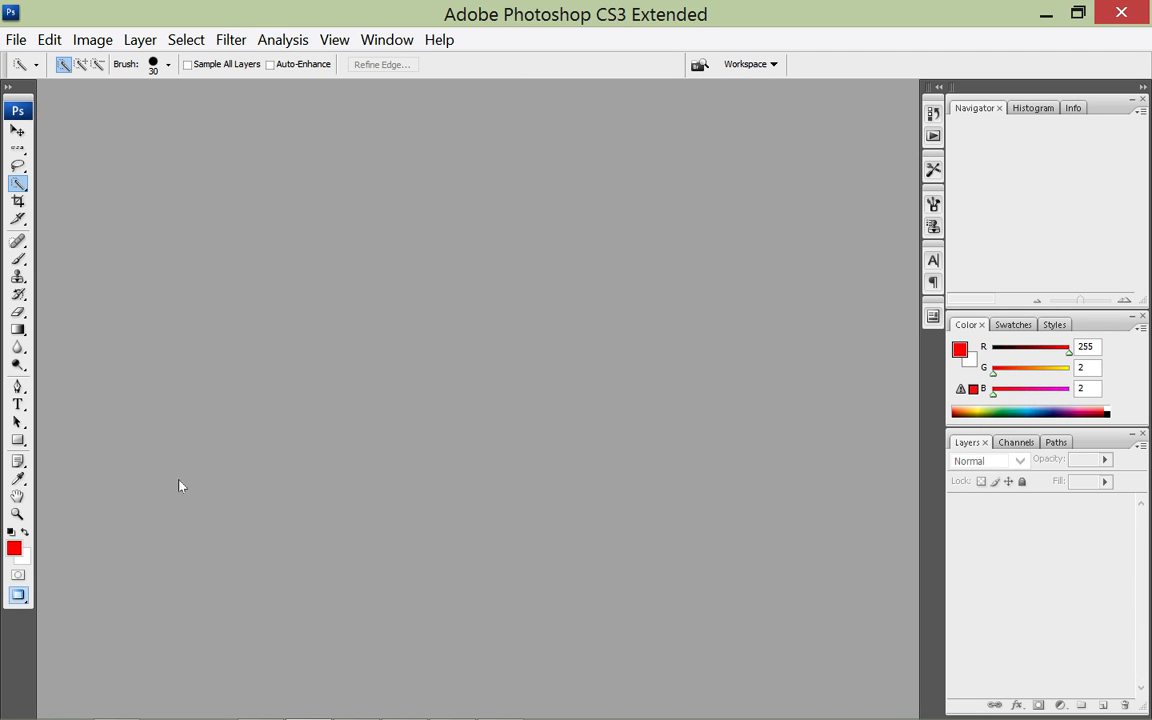
Open dolphin_jumping.jpg and zebra.jpg from the "Demo 1 - Zephin" project folder in Photoshop.
click(116, 705)
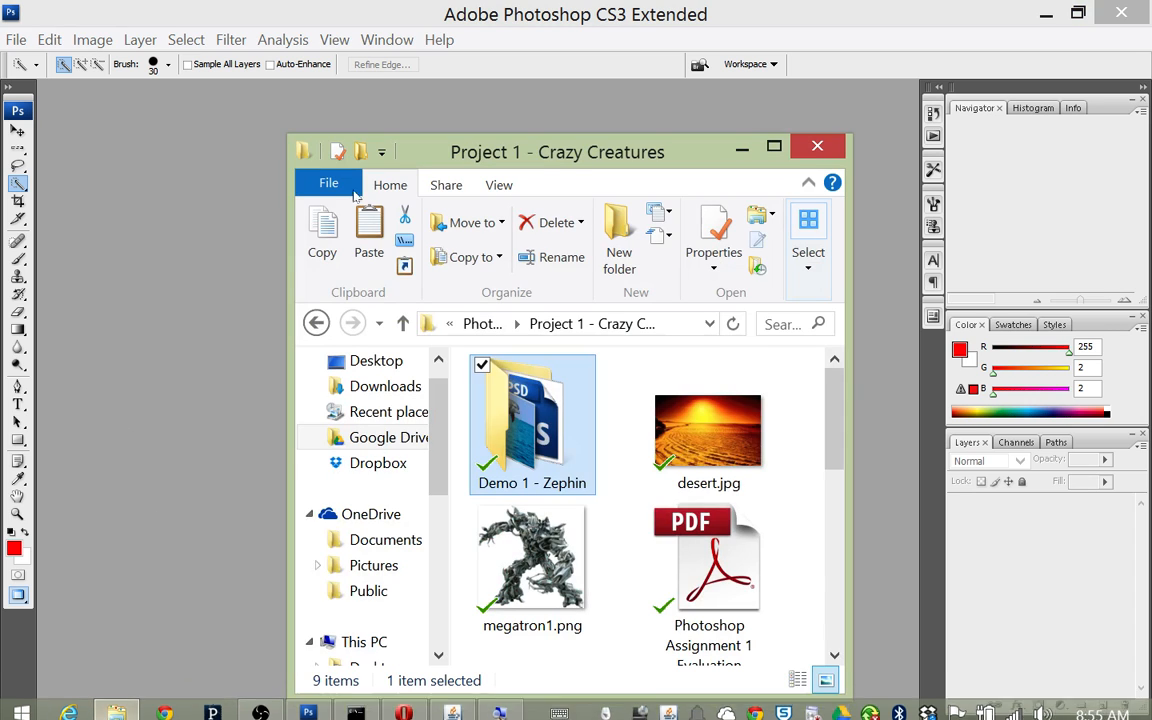
key(Return)
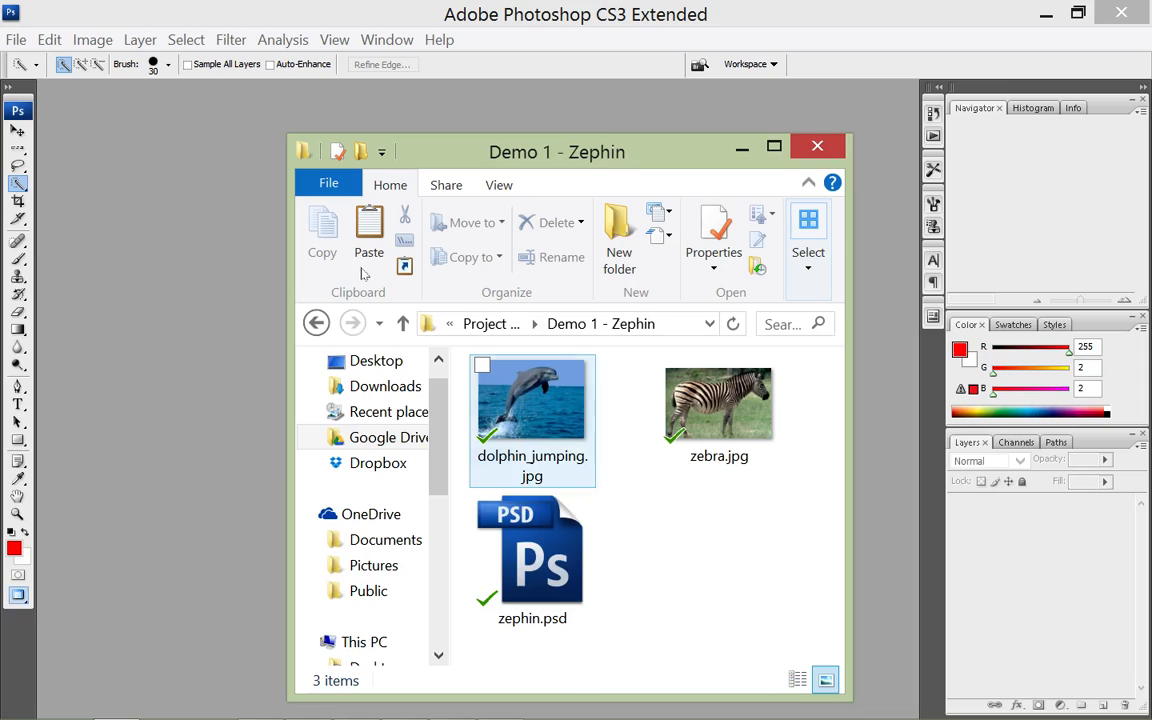
click(540, 407)
ctrl+click(699, 430)
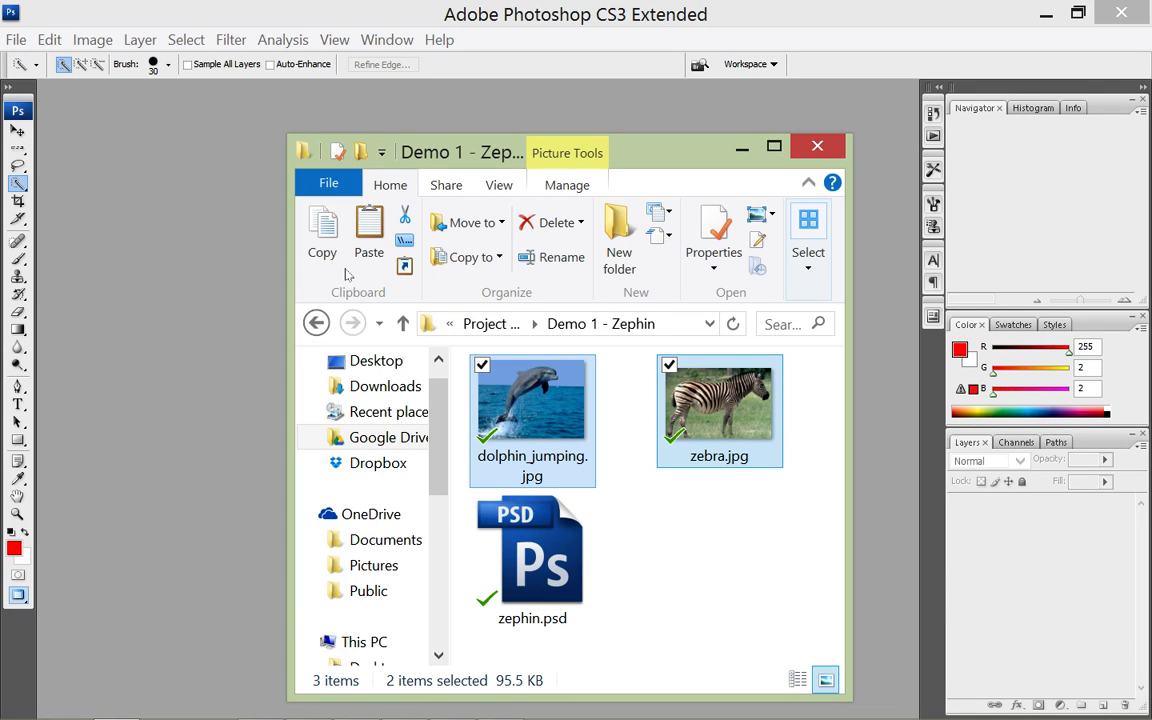
drag(718, 405, 147, 175)
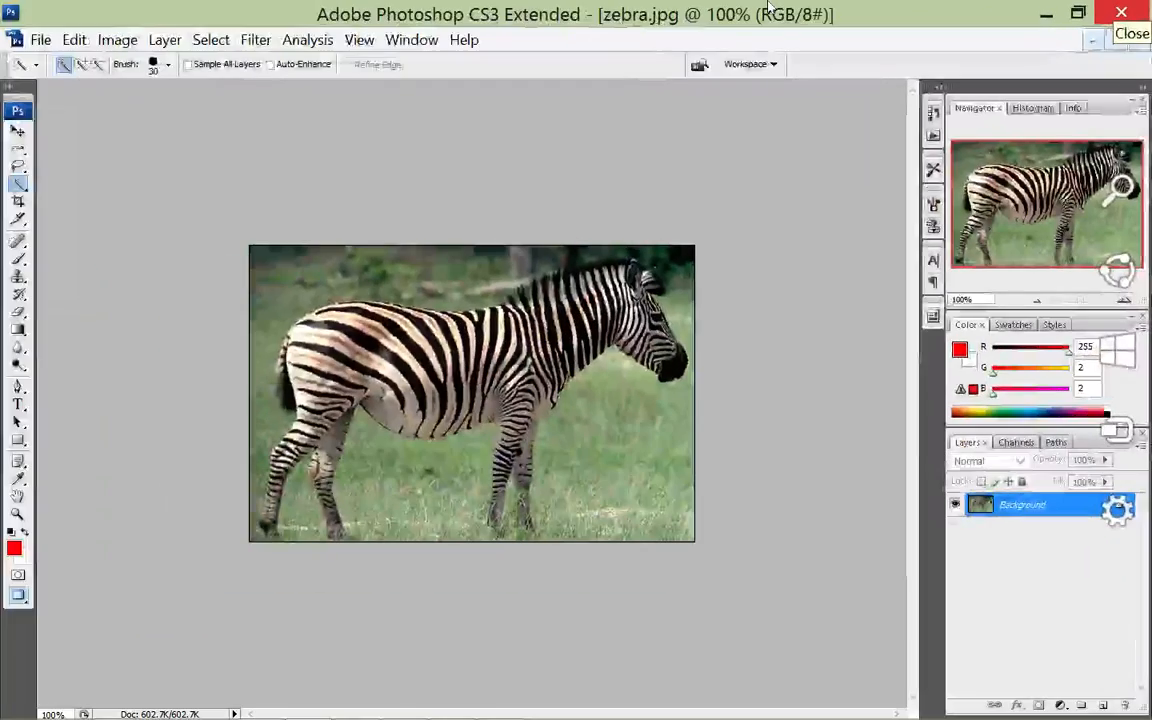
Arrange zebra.jpg and the dolphin image side by side in floating windows, and maximize zebra.jpg again.
key(f)
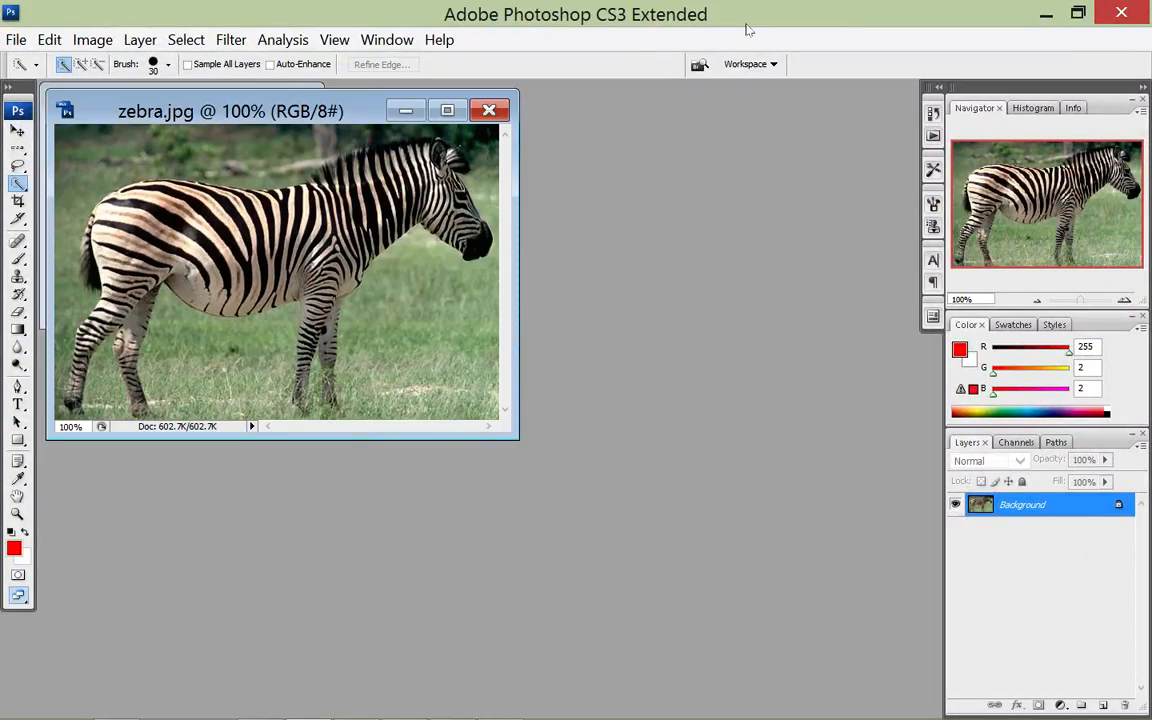
mouse_move(312, 108)
mouse_down()
mouse_move(438, 207)
mouse_move(573, 156)
mouse_up()
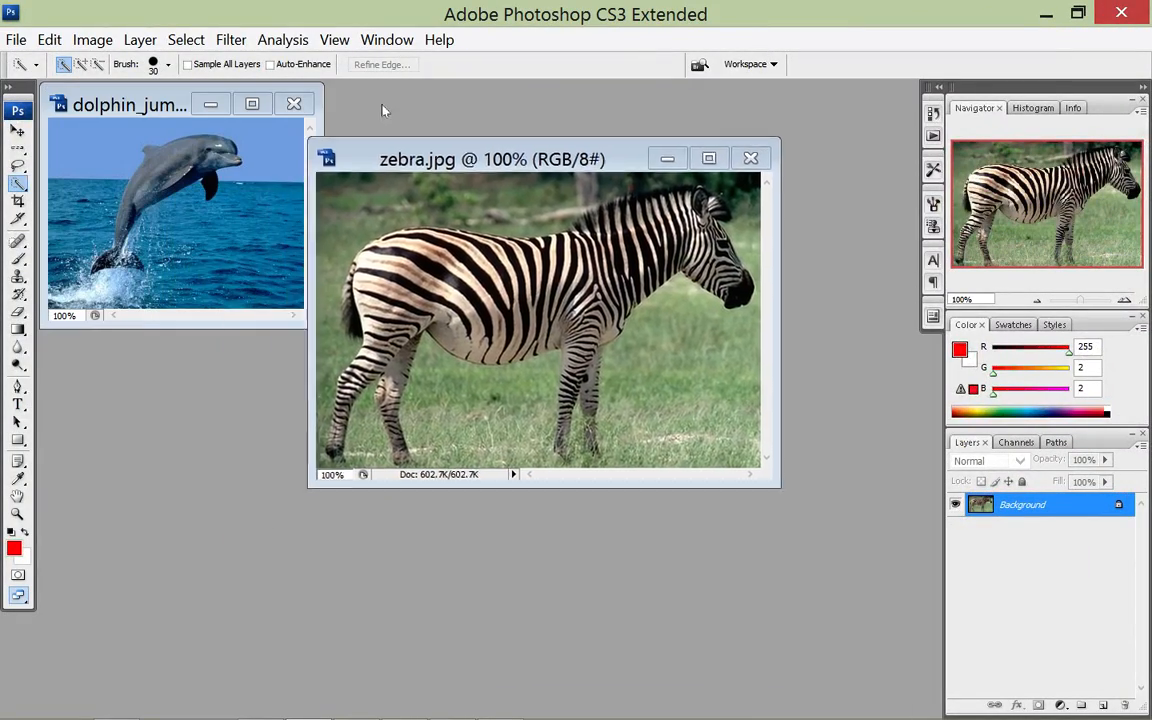
drag(382, 110, 406, 95)
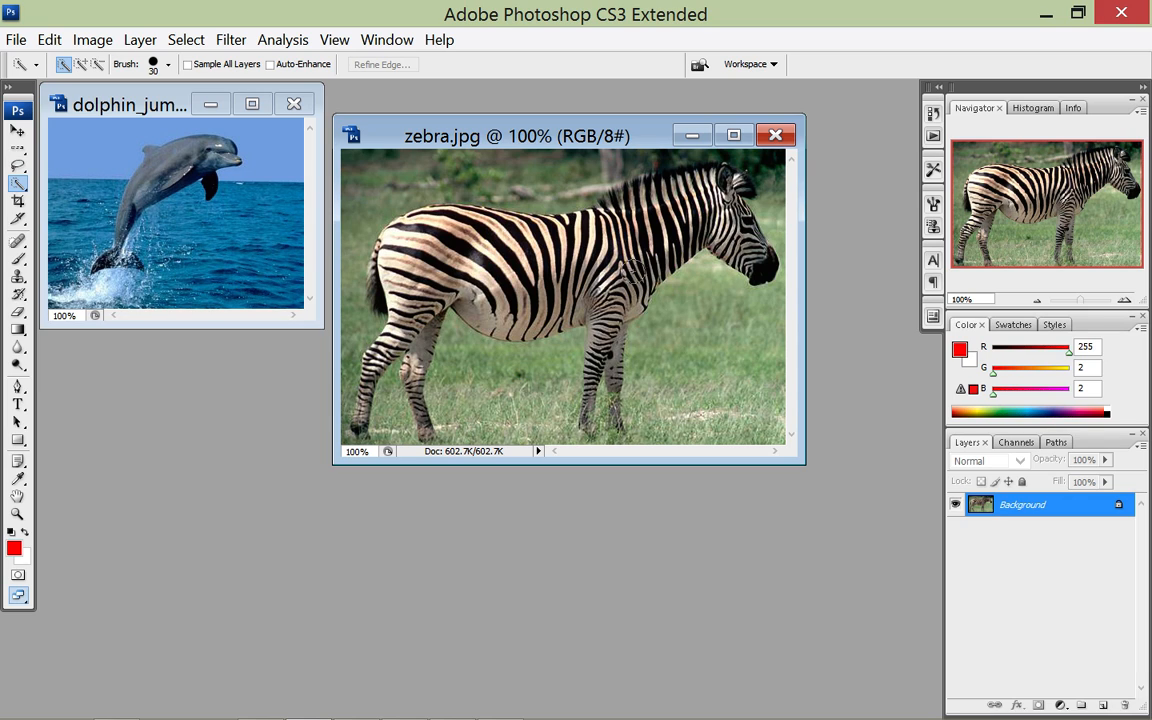
double_click(610, 133)
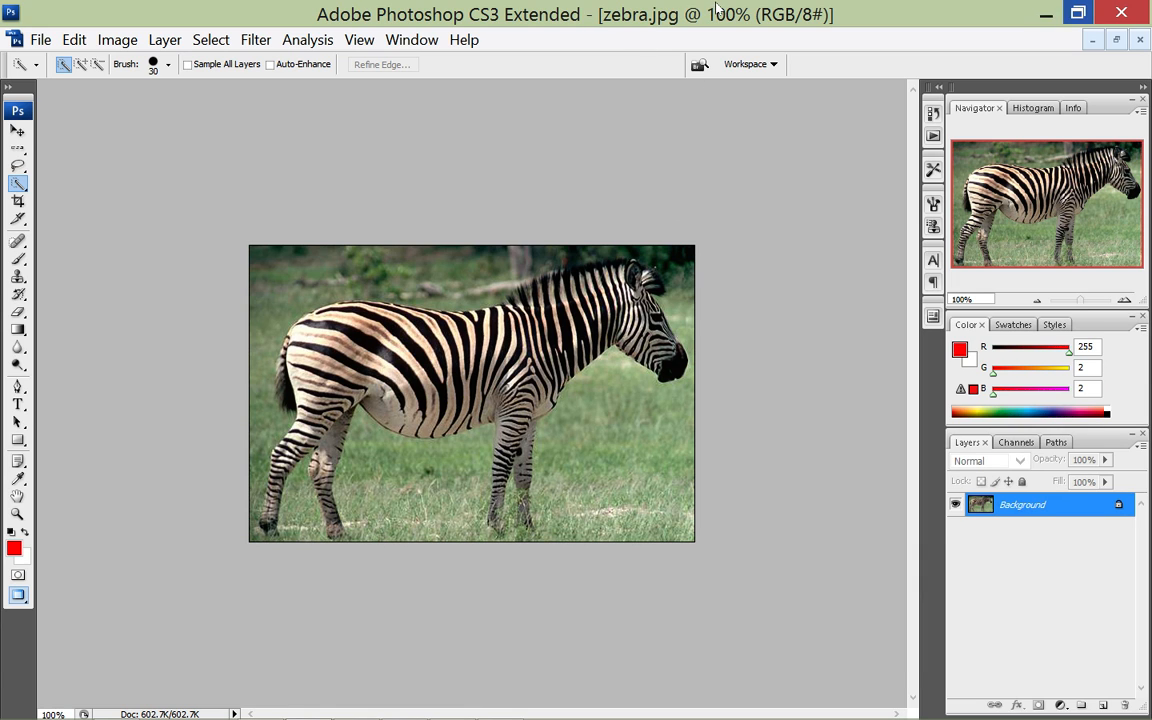
Shrink and move the application window on the desktop, and maximize it again.
double_click(640, 10)
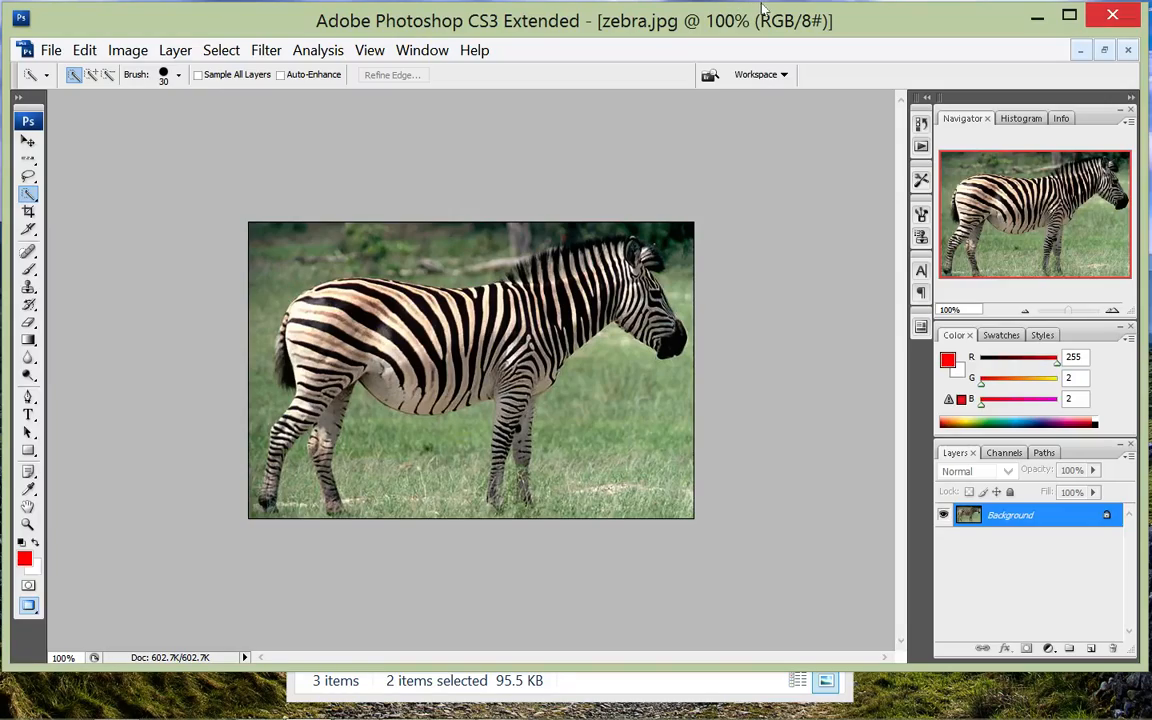
drag(725, 17, 370, 94)
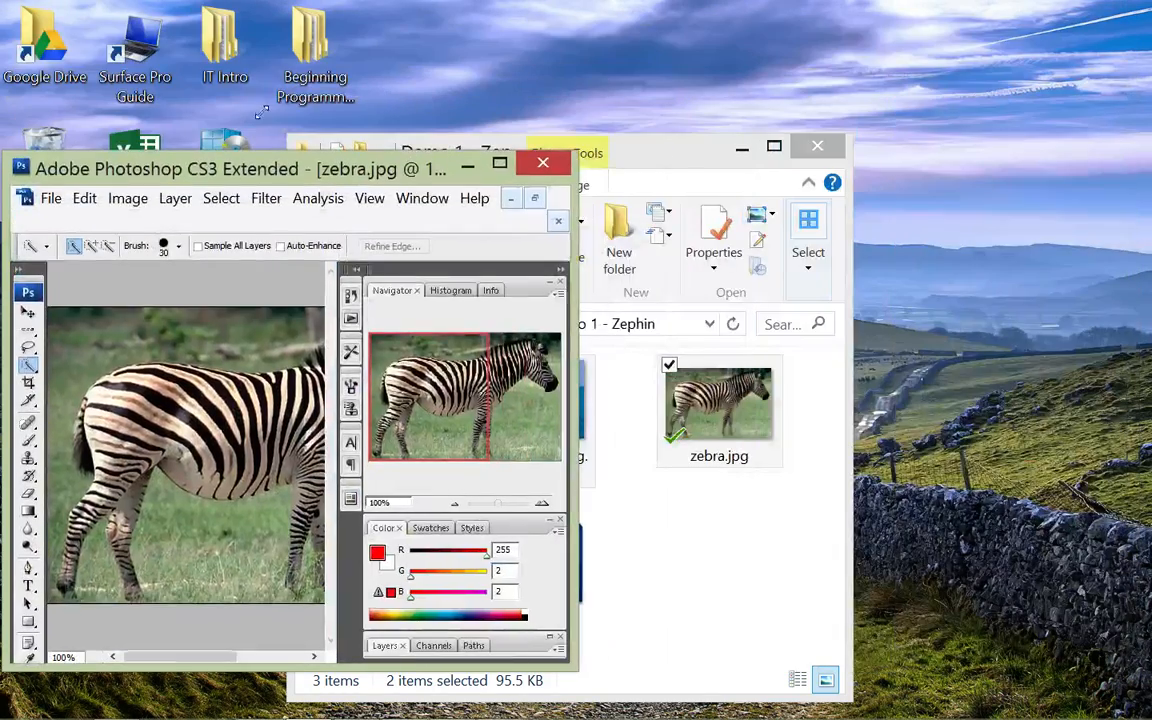
drag(260, 113, 380, 56)
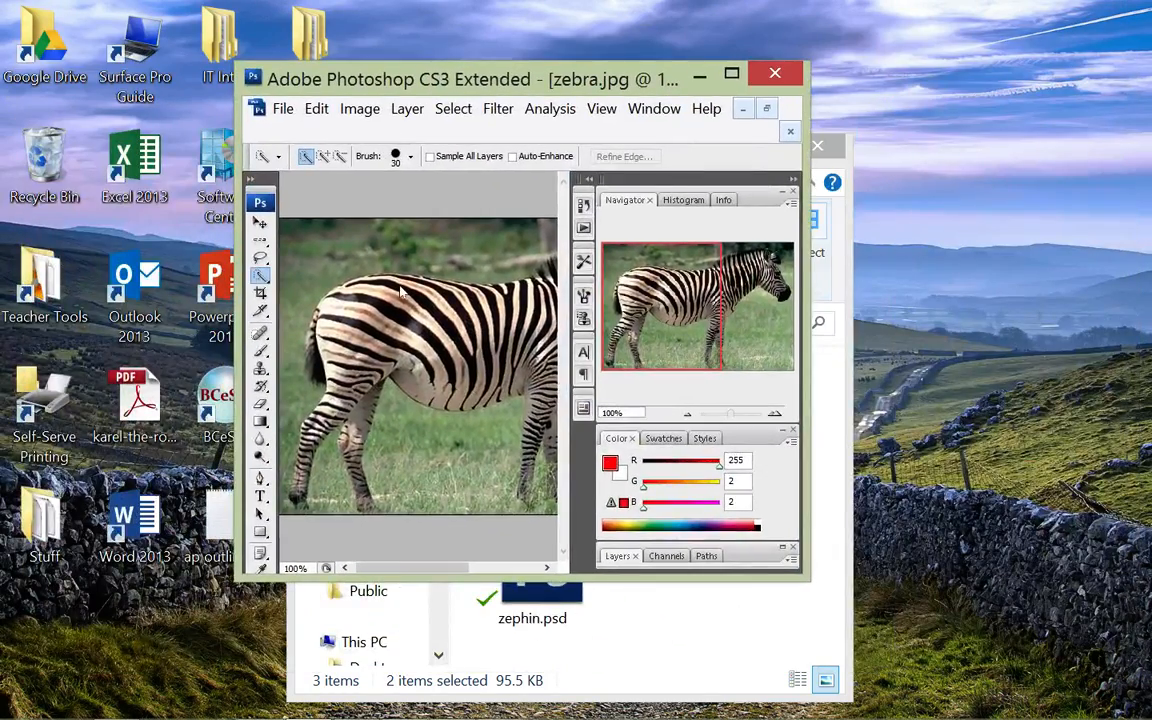
double_click(504, 76)
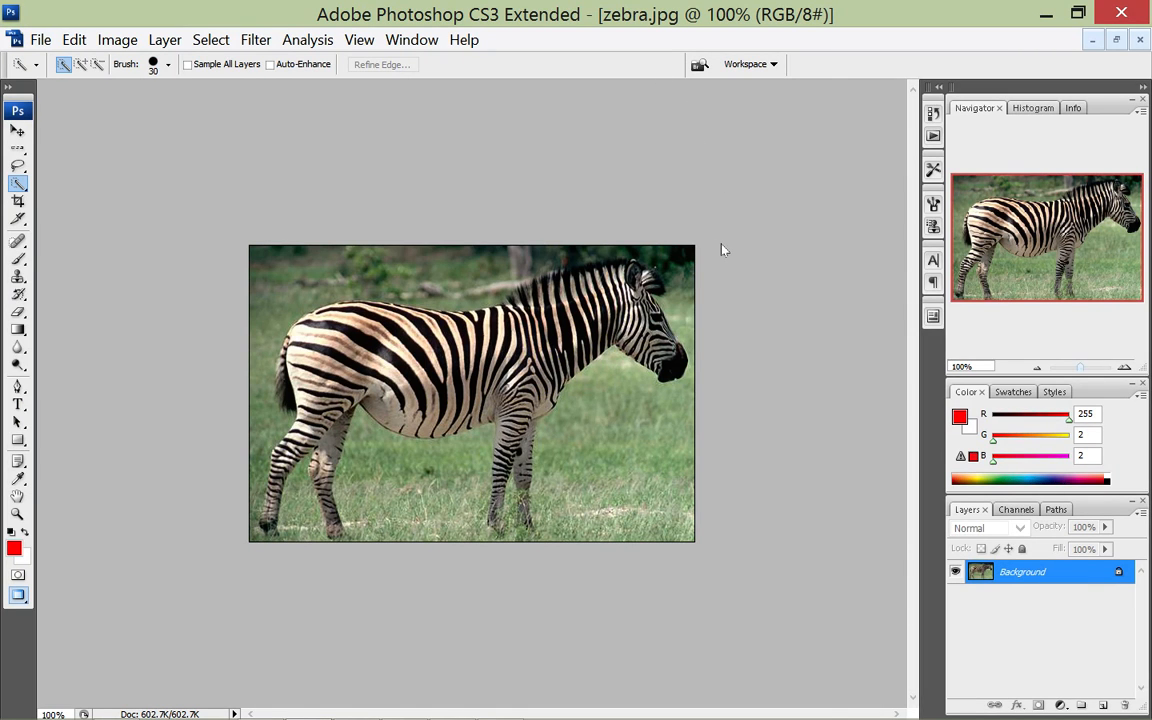
Examine the zebra's neck and head stripes at different magnifications, from individual pixels out to the whole head.
scroll(724, 249, up, 5)
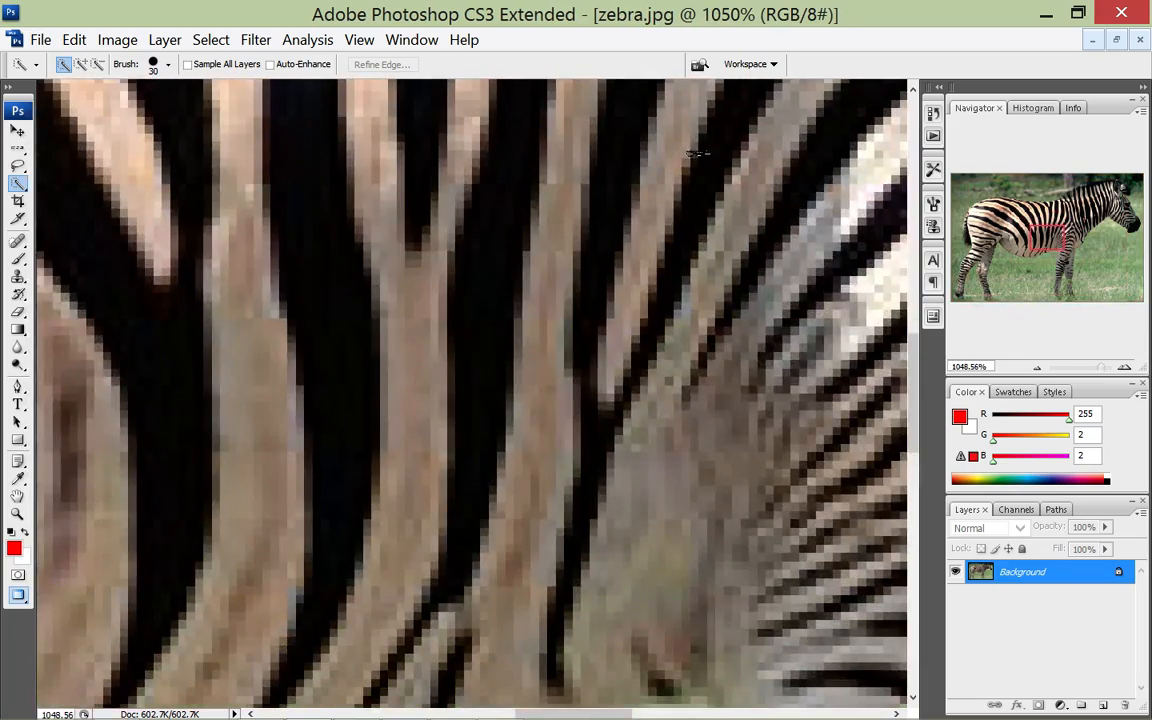
mouse_move(1042, 234)
mouse_down()
mouse_move(1076, 209)
mouse_move(1046, 230)
mouse_move(1068, 190)
mouse_move(1094, 204)
mouse_move(1114, 187)
mouse_move(1098, 195)
mouse_move(1104, 217)
mouse_move(1118, 190)
mouse_move(1085, 212)
mouse_move(1065, 192)
mouse_move(1110, 192)
mouse_move(1126, 219)
mouse_move(1103, 196)
mouse_up()
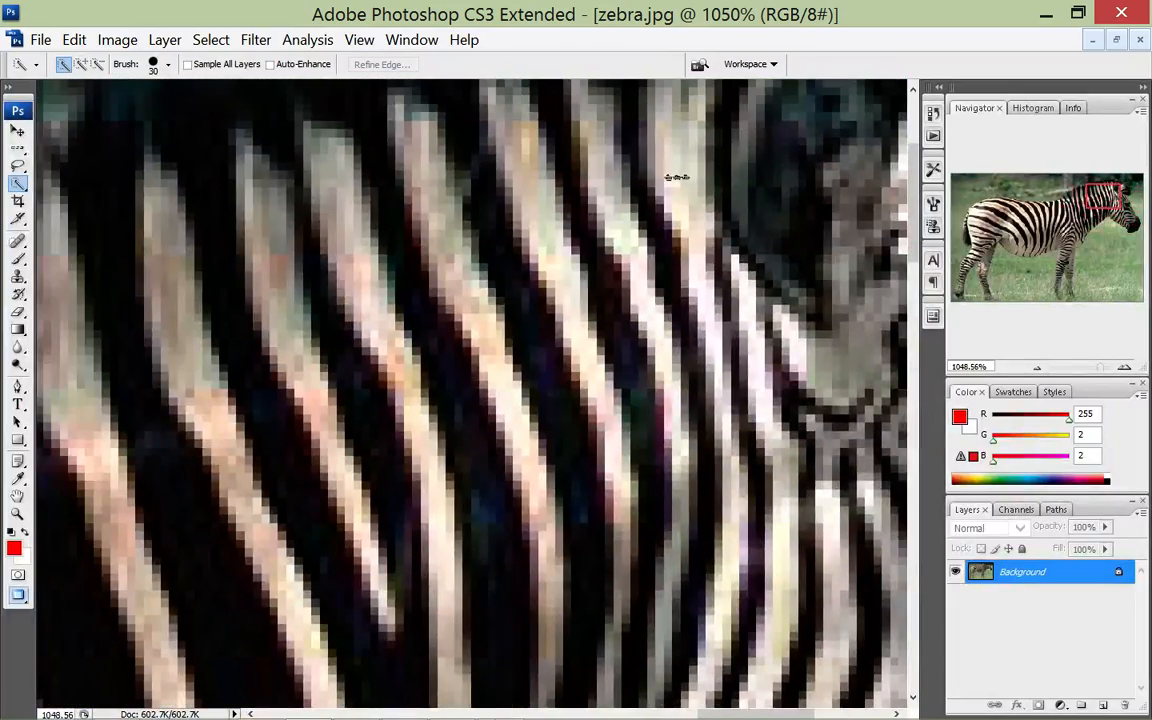
scroll(733, 250, up, 1)
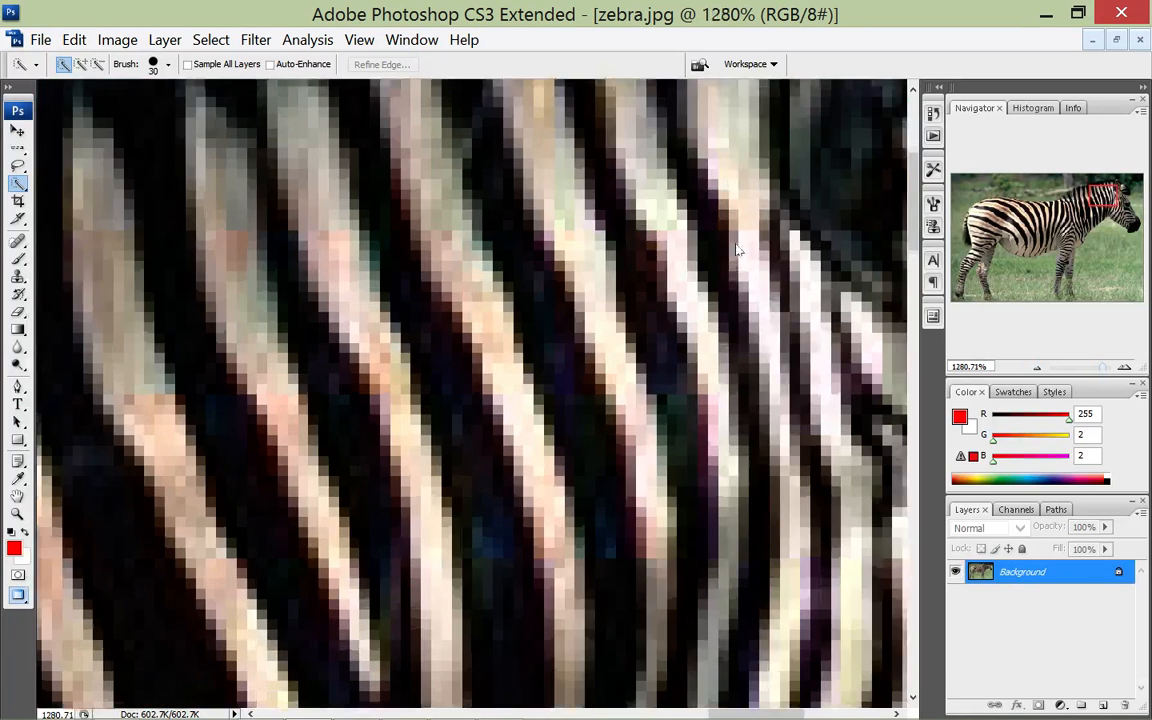
scroll(733, 250, down, 4)
scroll(733, 250, up, 6)
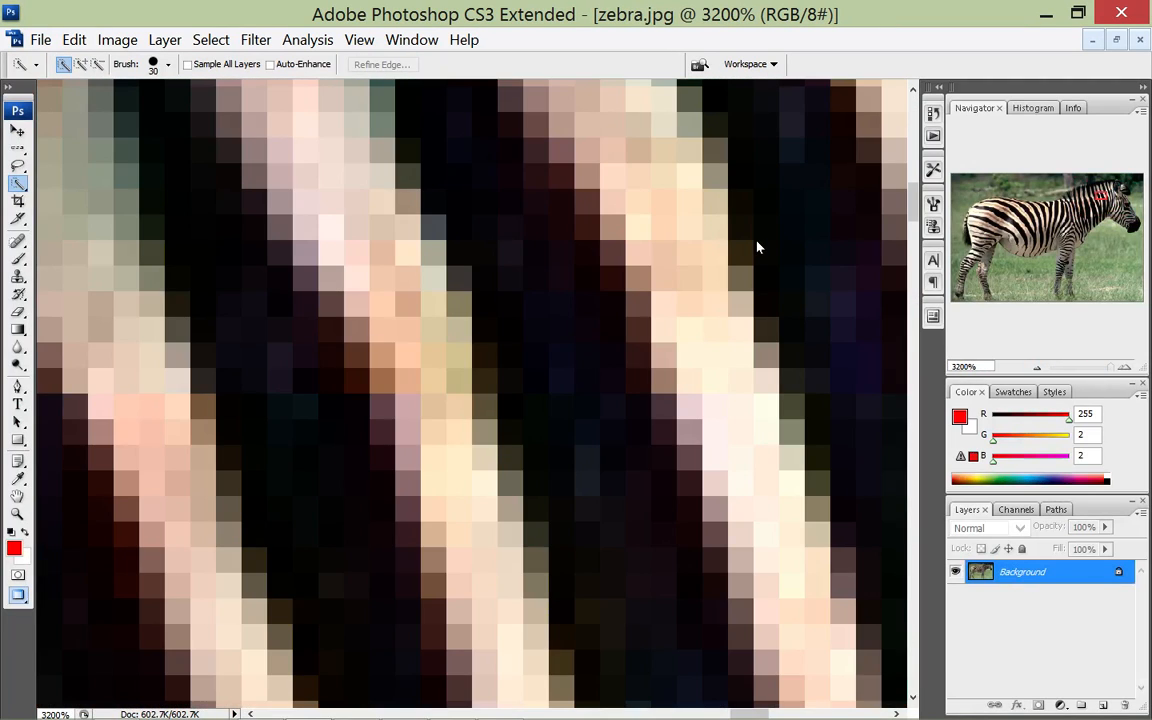
scroll(758, 246, down, 6)
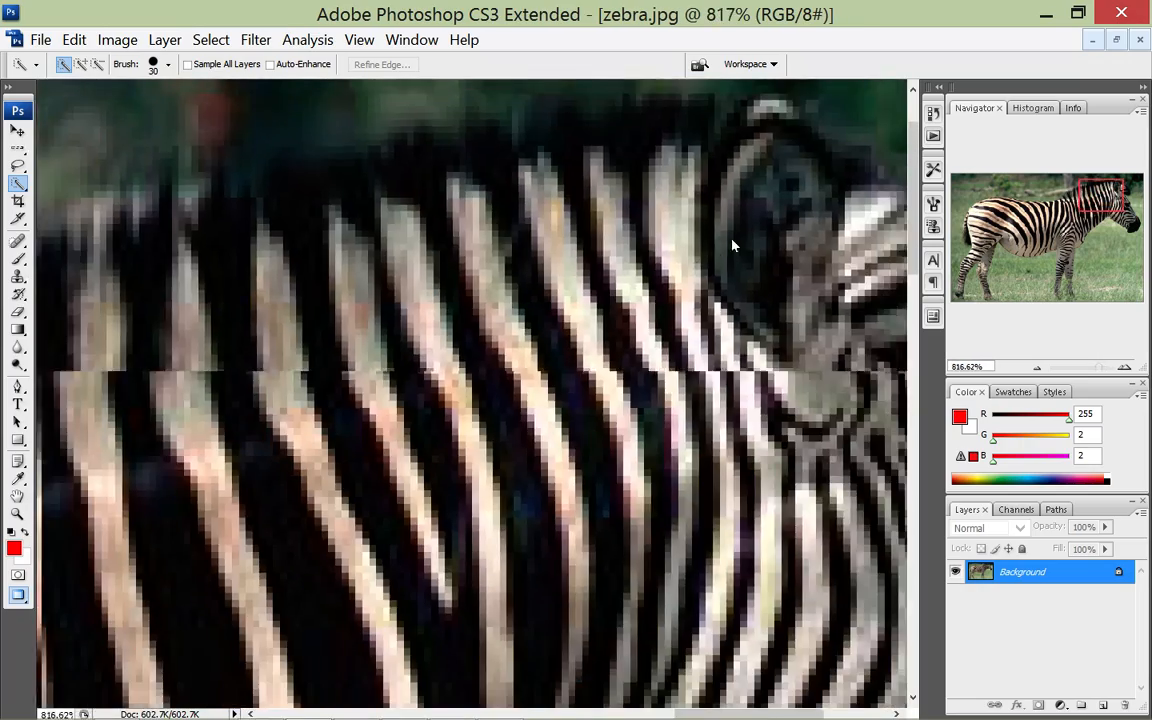
scroll(733, 245, down, 3)
scroll(733, 245, up, 2)
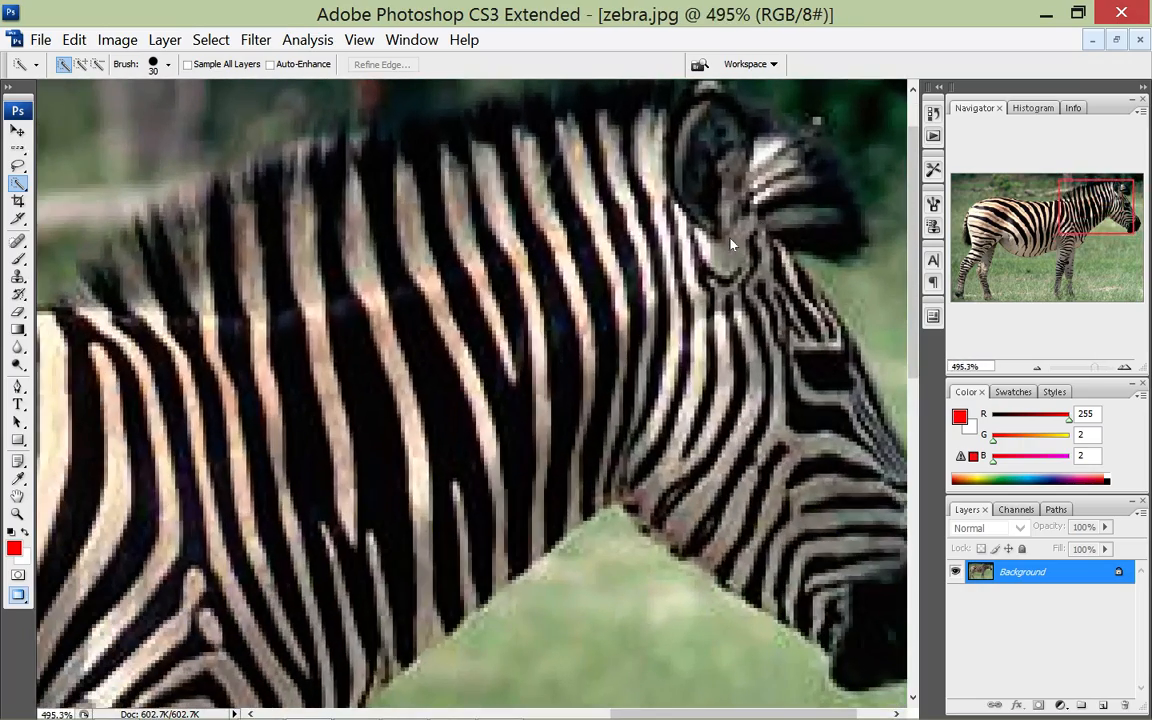
Hide all tools and panels to view the zebra across the full window, and show them again.
key(Tab)
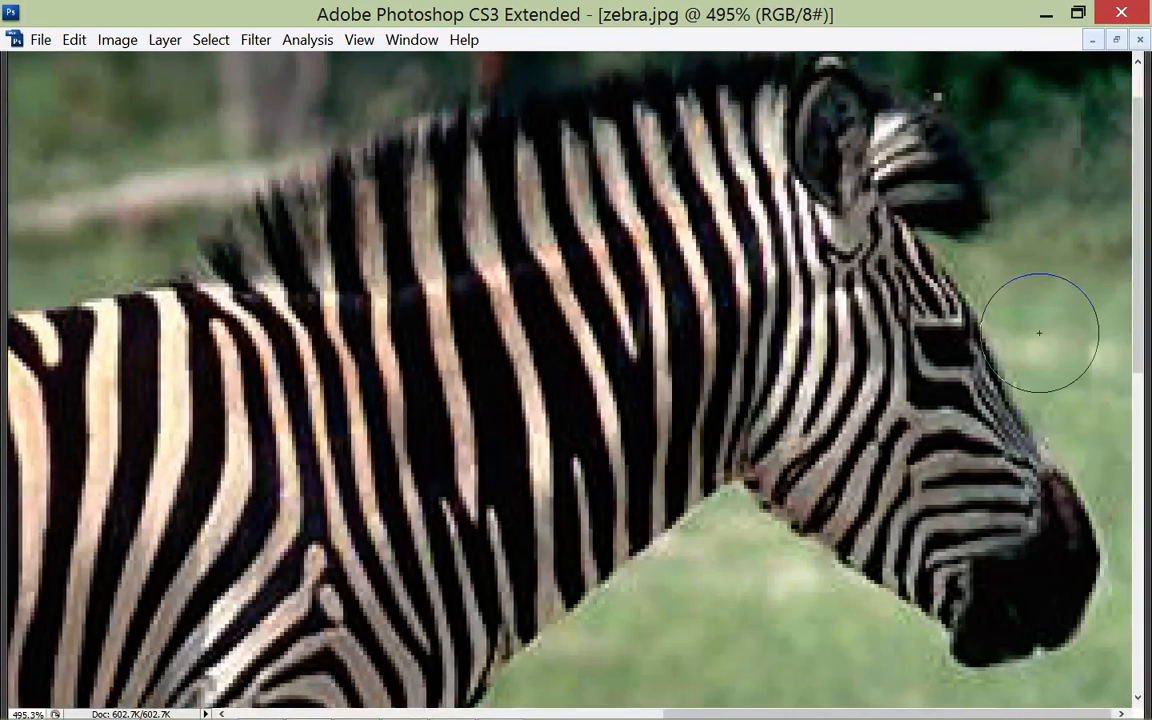
key(Tab)
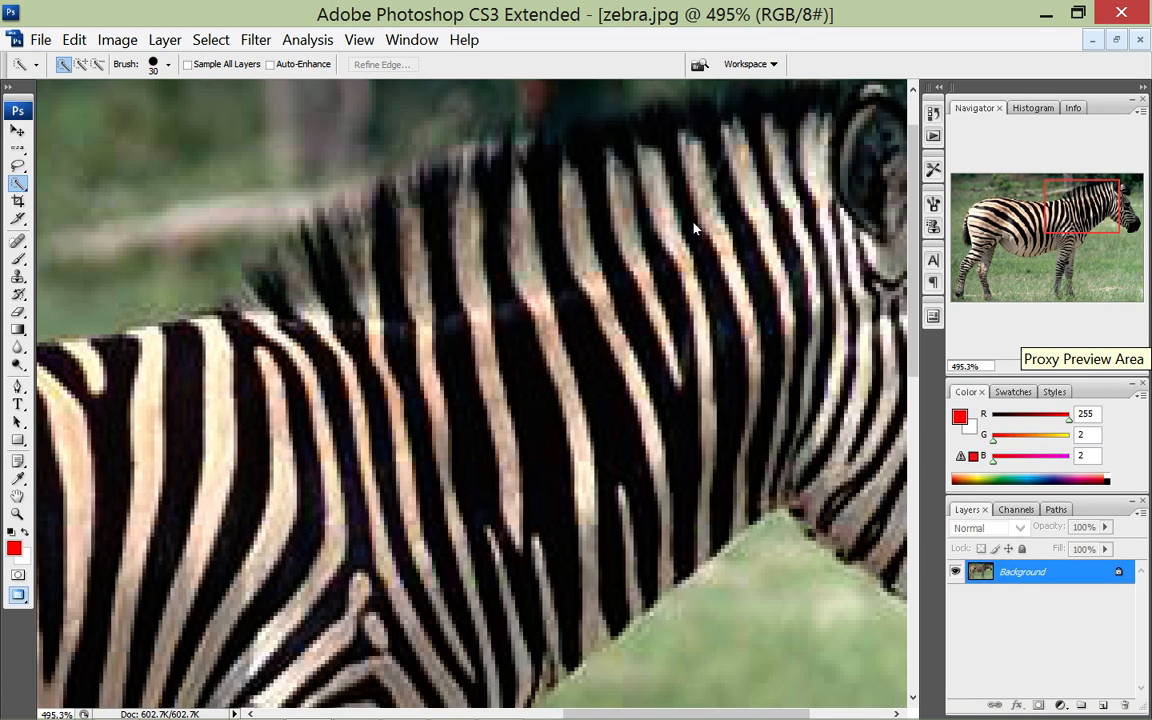
key(Tab)
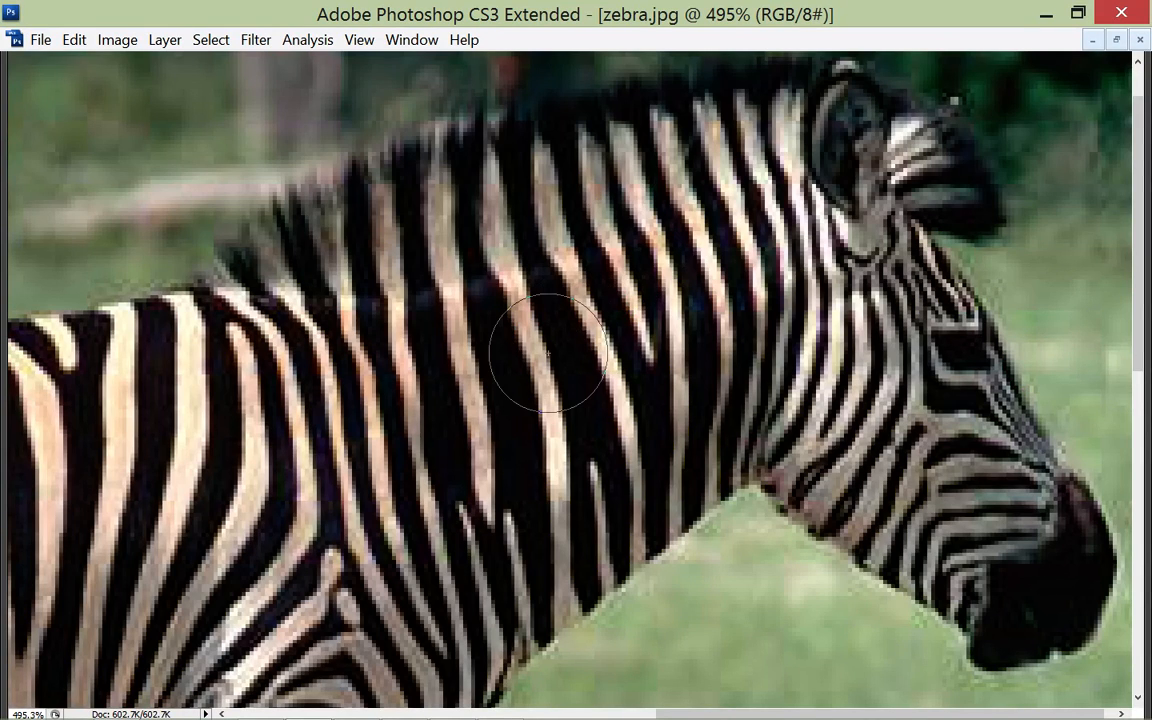
key(Tab)
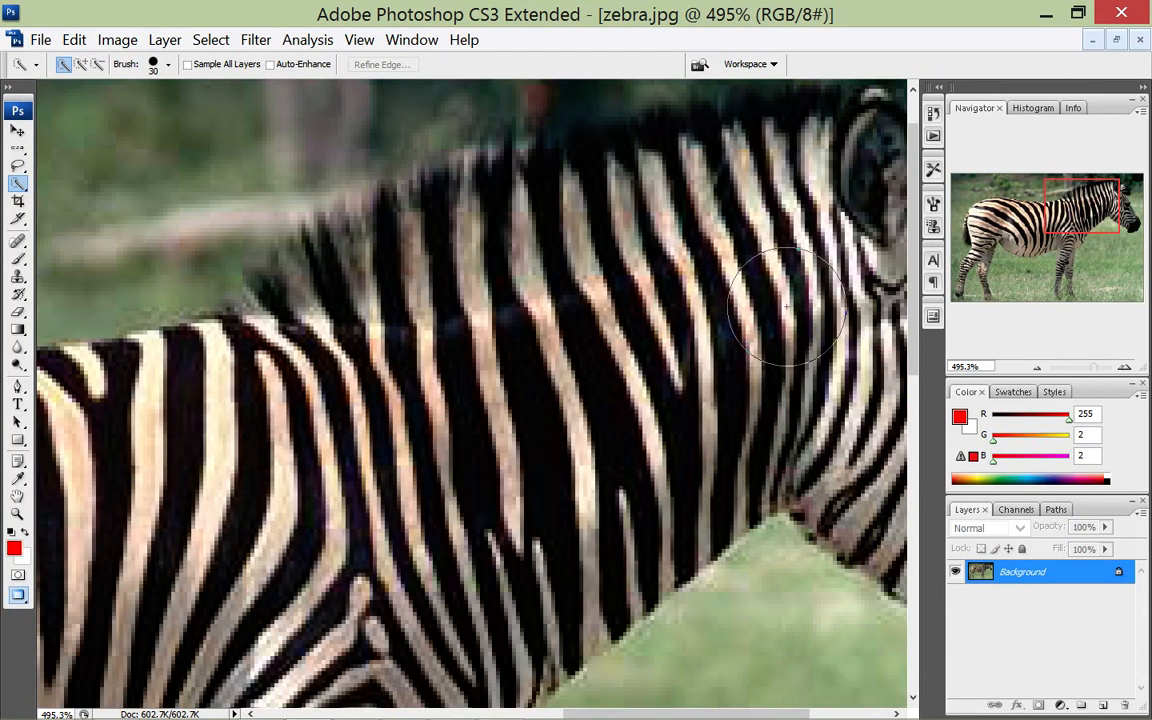
View the available variants of the Marquee and Lasso selection tools.
click(17, 148)
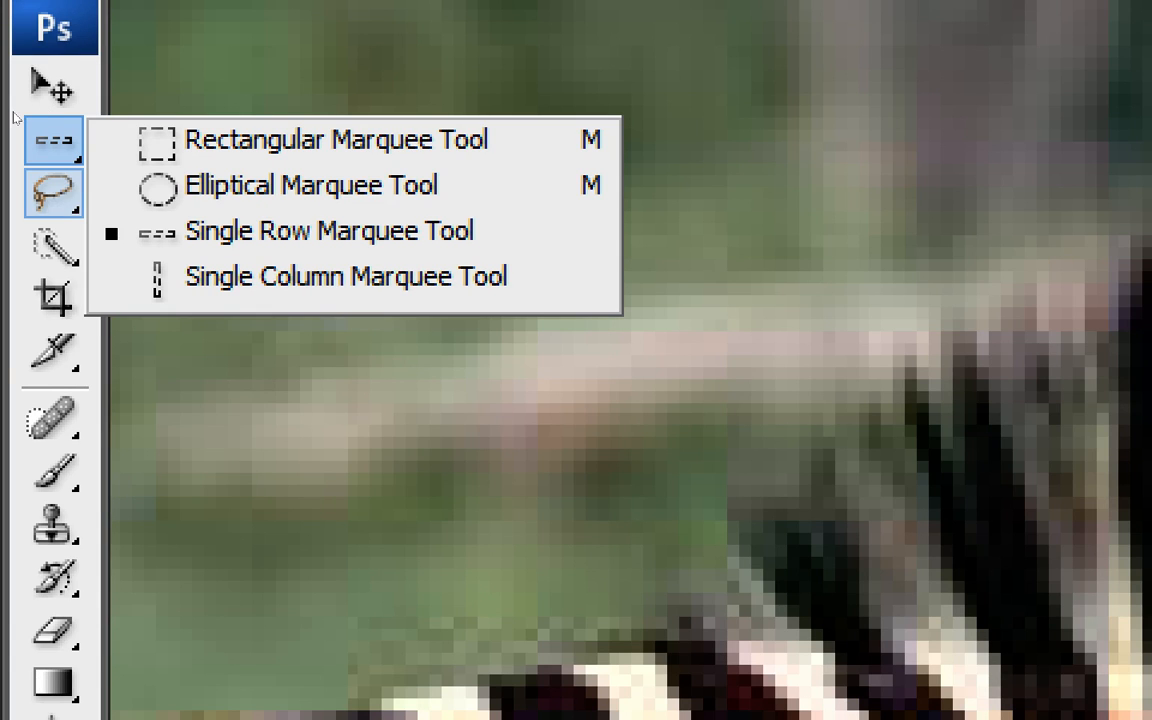
click(58, 193)
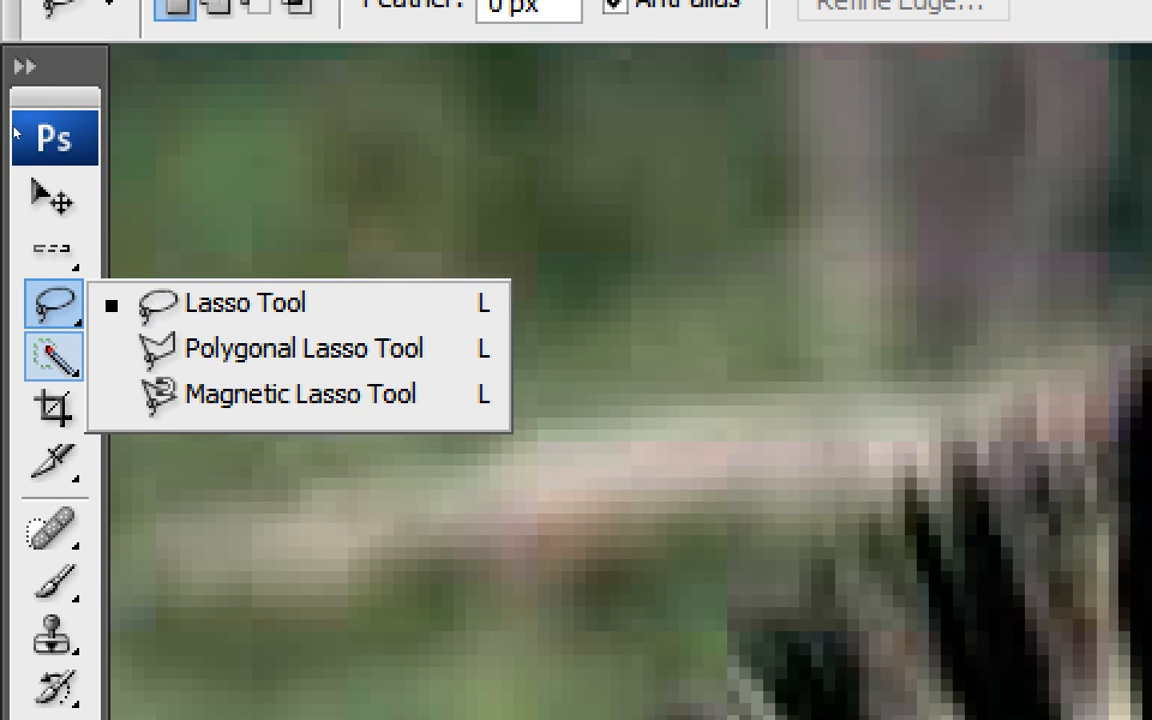
click(54, 357)
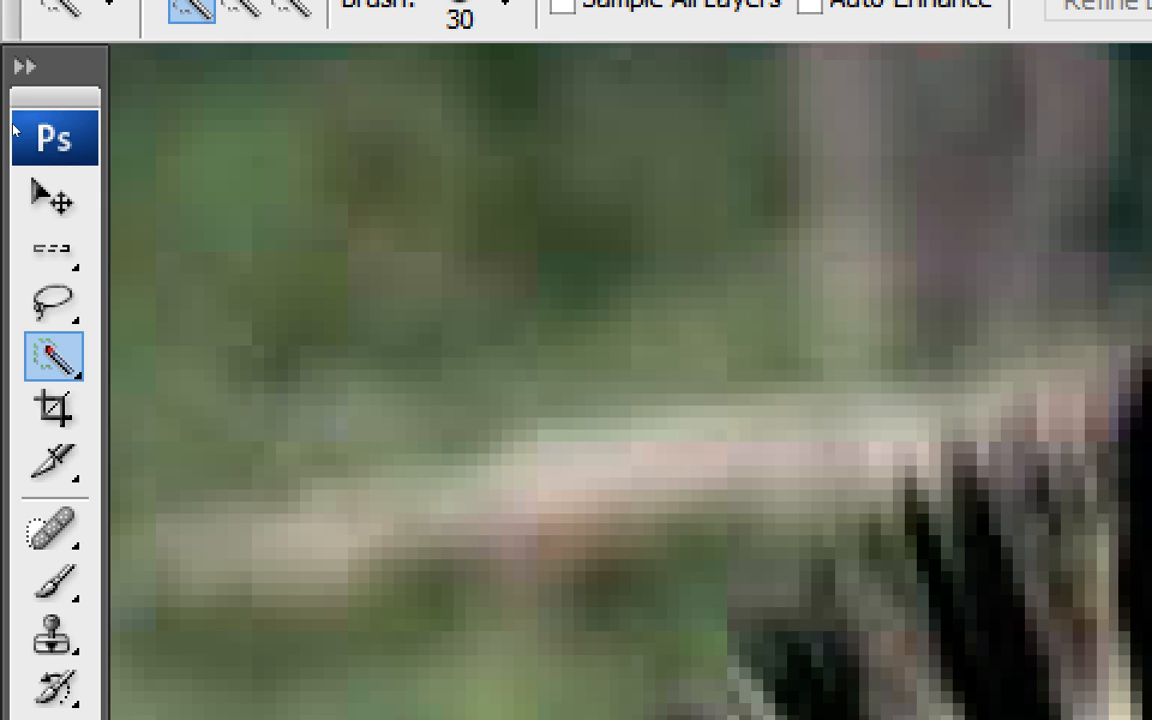
Select the zebra's striped neck from the shoulder towards the head with the Quick Selection tool.
right_click(54, 357)
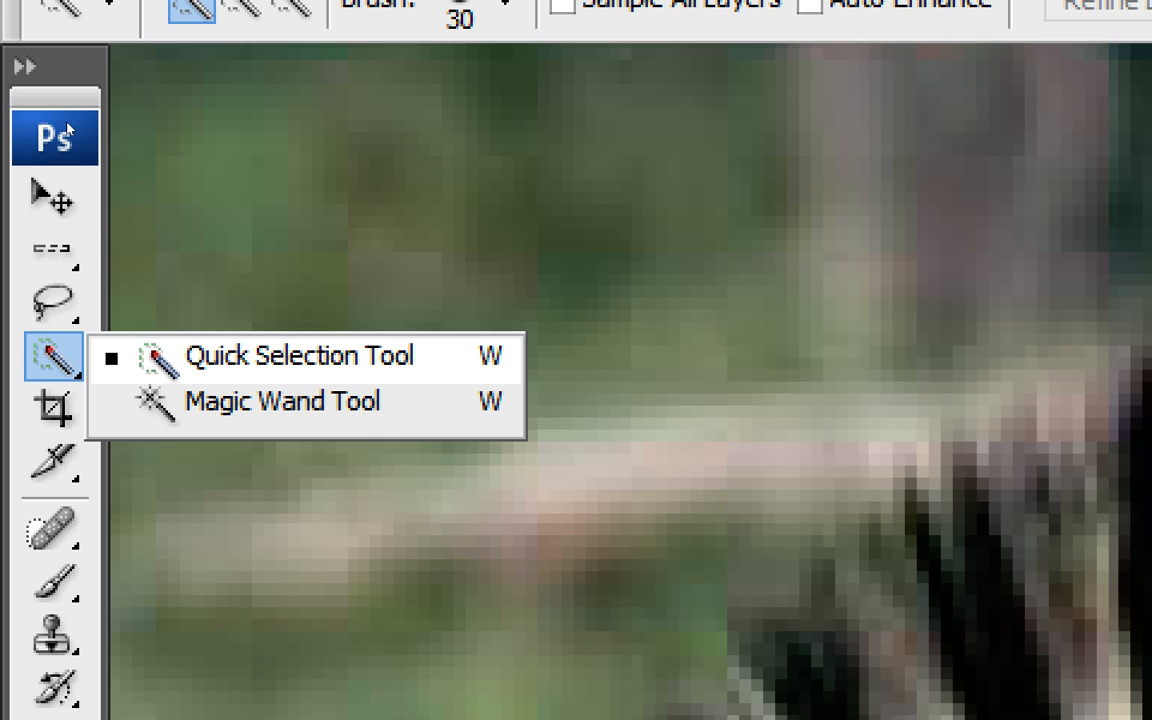
click(301, 353)
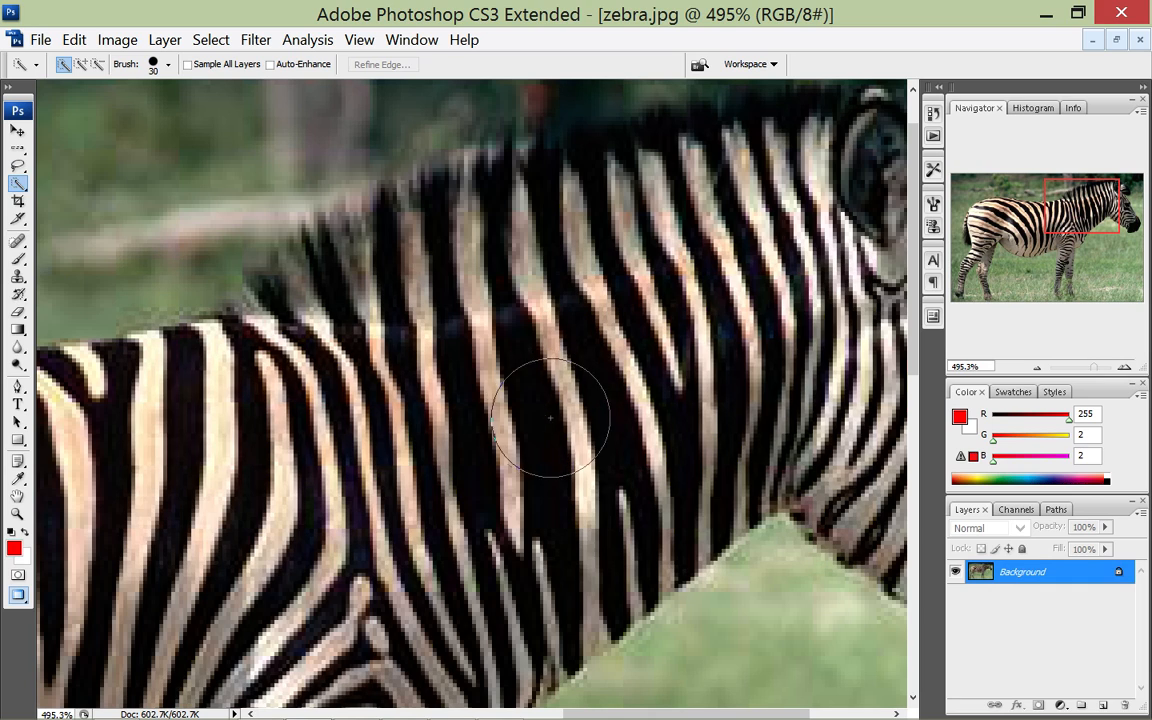
mouse_move(558, 411)
mouse_down()
mouse_move(596, 446)
mouse_move(594, 474)
mouse_move(689, 416)
mouse_move(586, 504)
mouse_move(573, 545)
mouse_move(515, 525)
mouse_move(492, 548)
mouse_move(606, 478)
mouse_move(685, 360)
mouse_move(690, 330)
mouse_move(615, 295)
mouse_move(575, 300)
mouse_move(758, 380)
mouse_move(828, 448)
mouse_up()
scroll(690, 440, down, 1)
scroll(695, 455, down, 2)
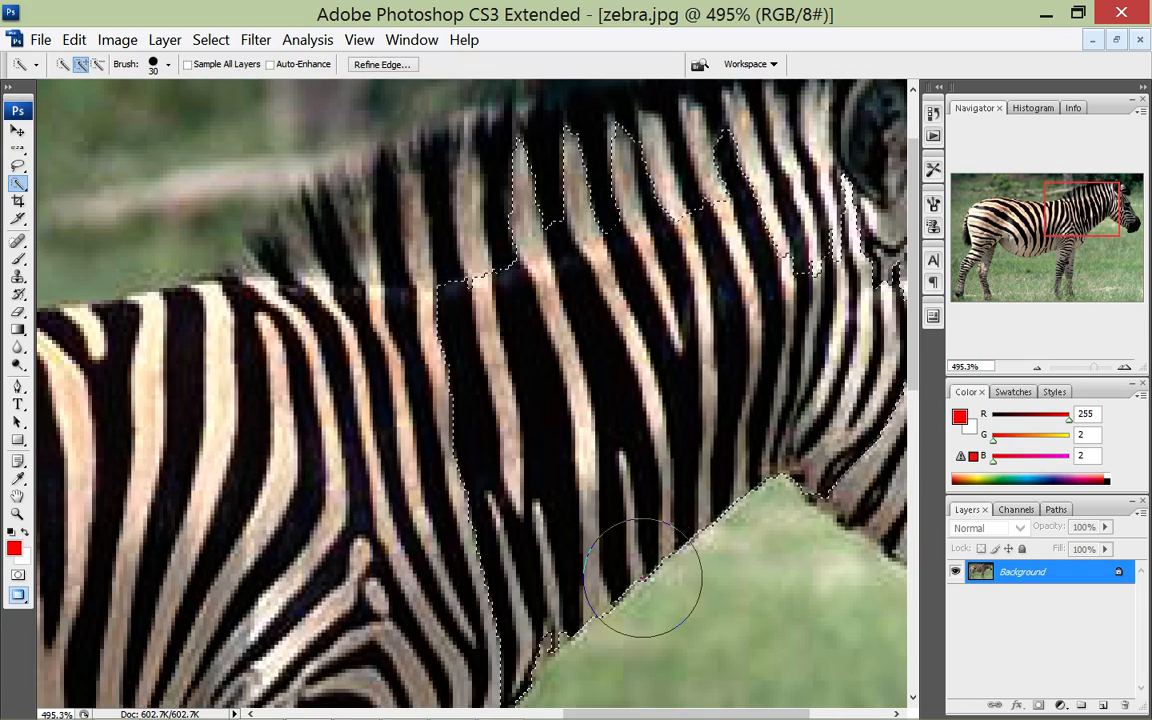
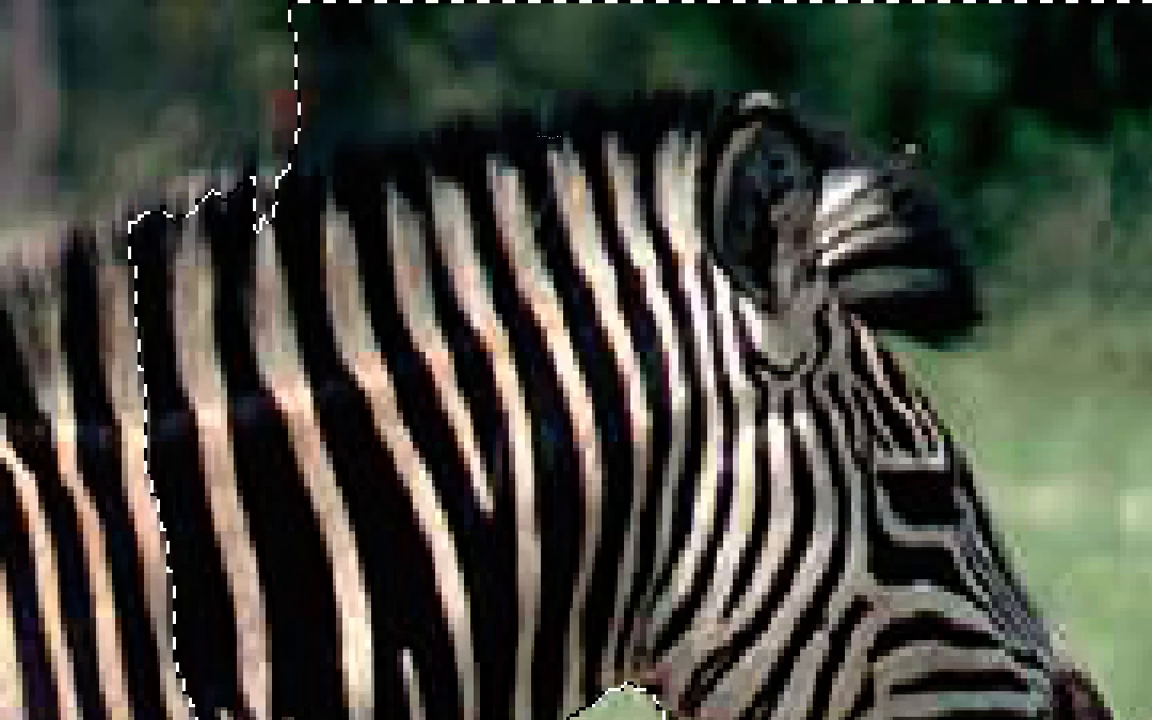
Try to add the dark mane along the neck to the quick selection, undoing each attempt.
key(ctrl+z)
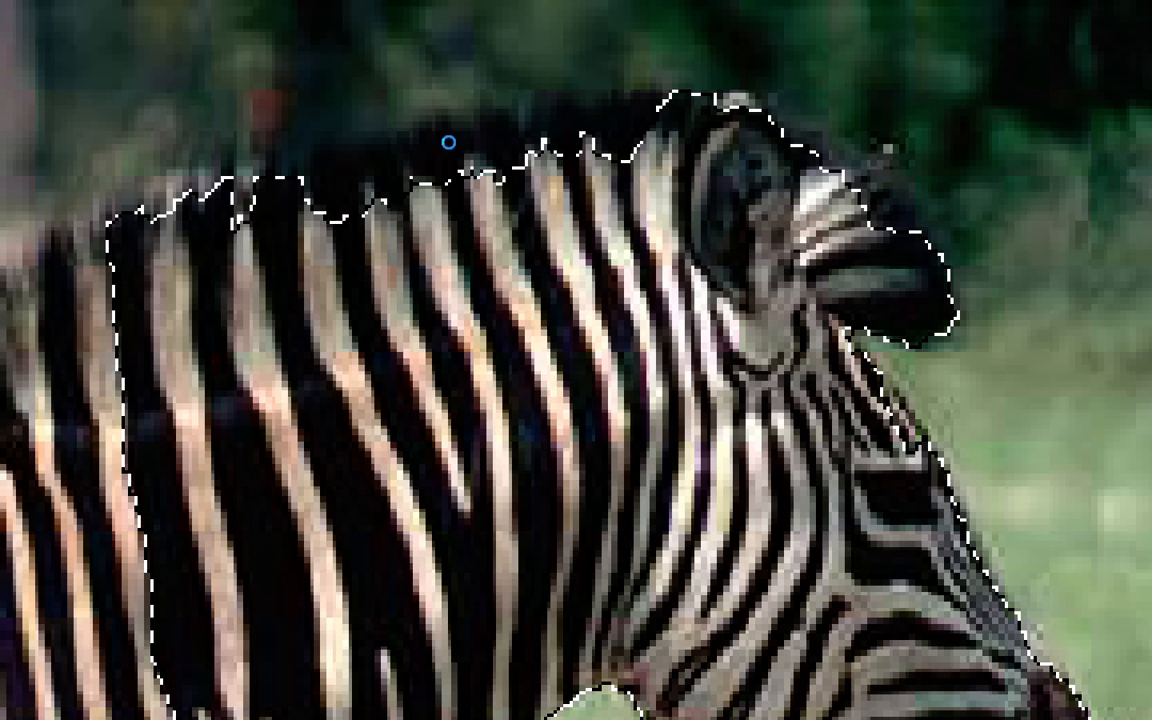
drag(368, 278, 399, 262)
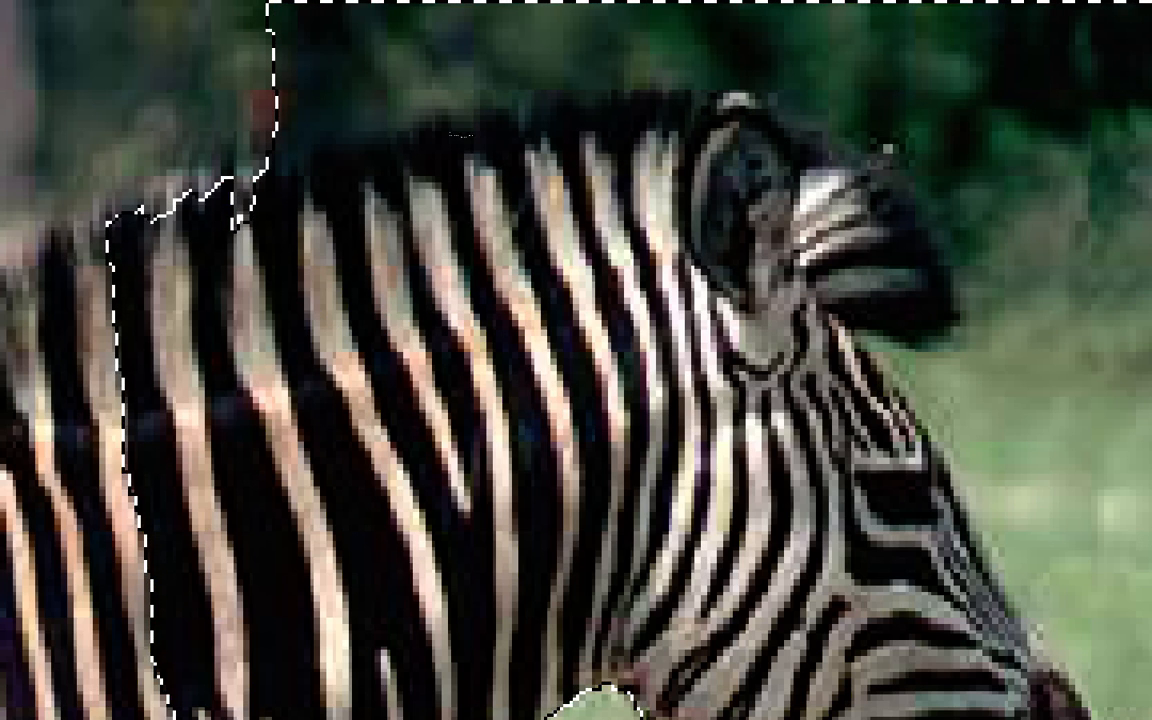
key(ctrl+z)
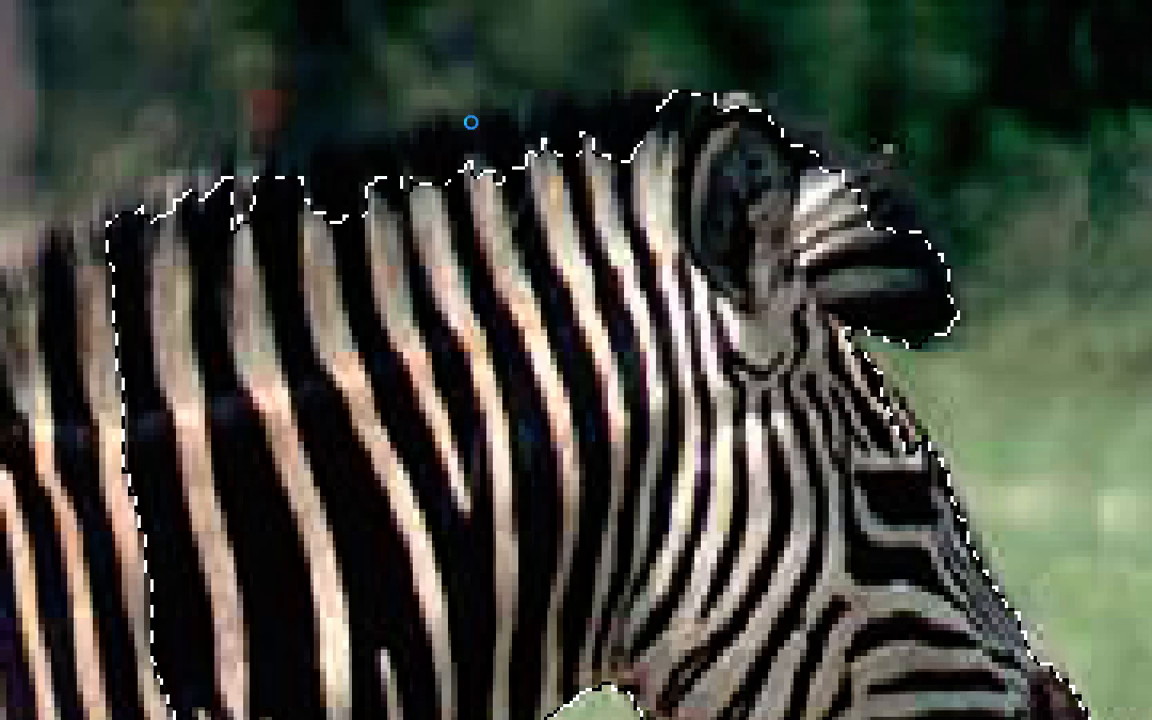
drag(607, 244, 581, 237)
key(ctrl+z)
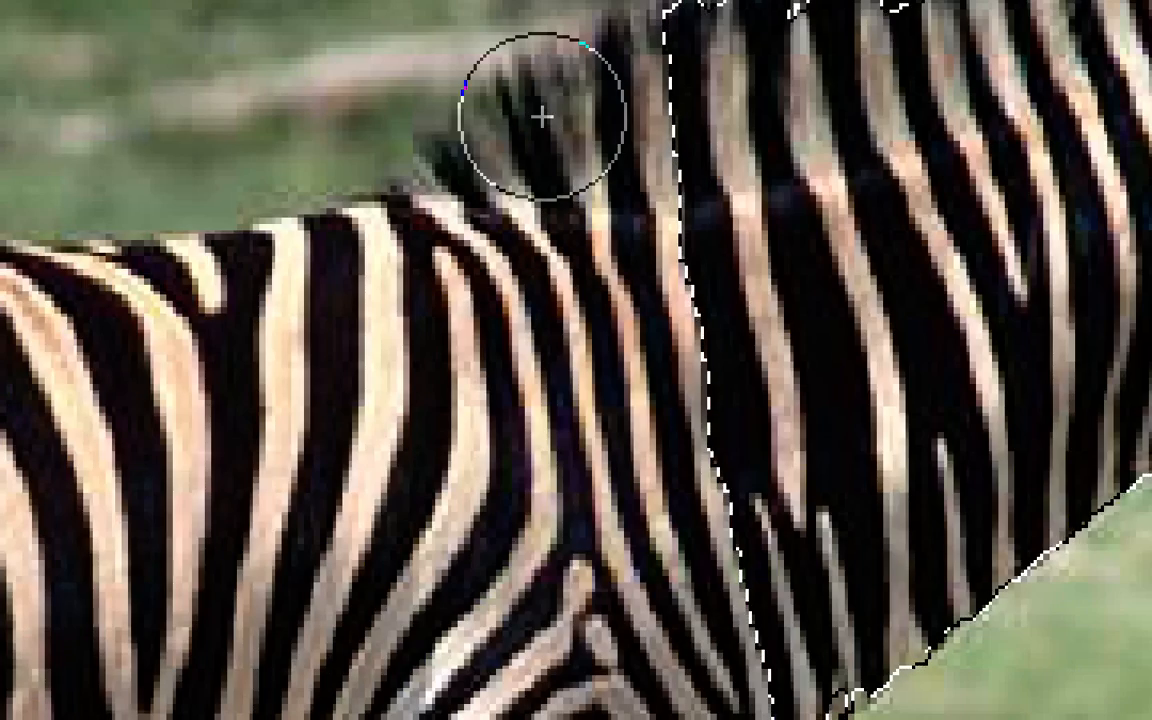
Switch to the Lasso tool and set it to add to the existing selection at the mane.
drag(542, 117, 213, 241)
mouse_move(933, 140)
mouse_down()
mouse_move(1080, 147)
mouse_move(573, 106)
mouse_up()
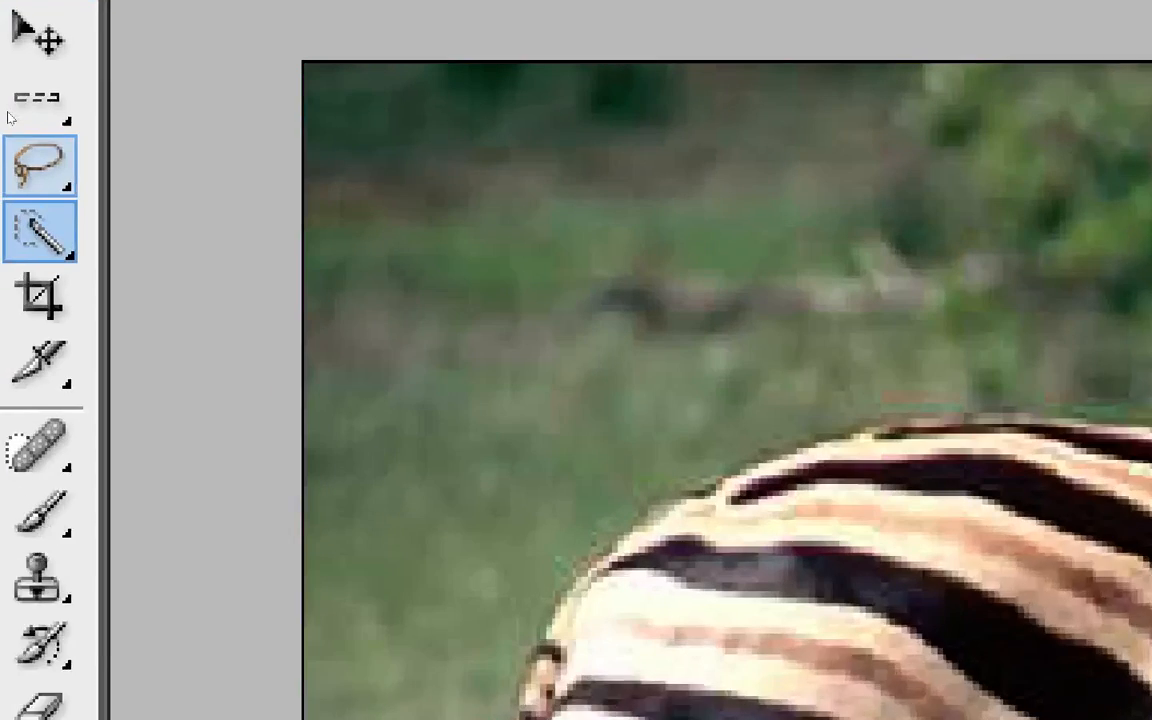
key(l)
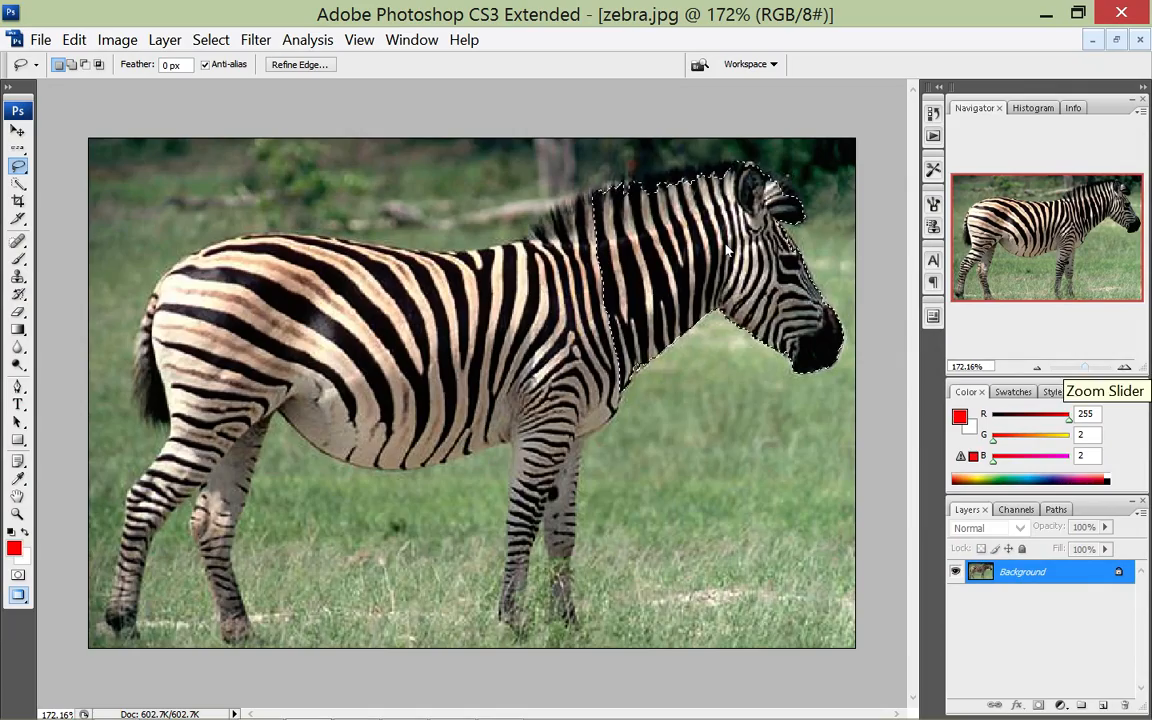
drag(1085, 367, 1089, 367)
scroll(729, 250, up, 8)
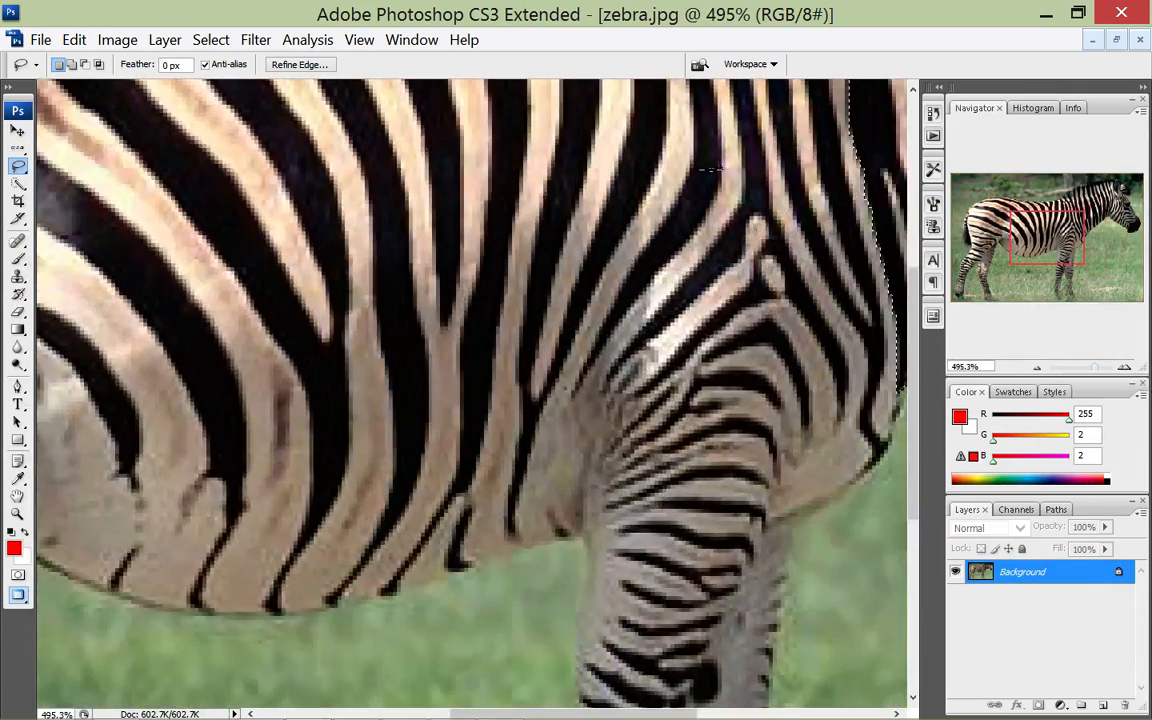
drag(707, 162, 268, 580)
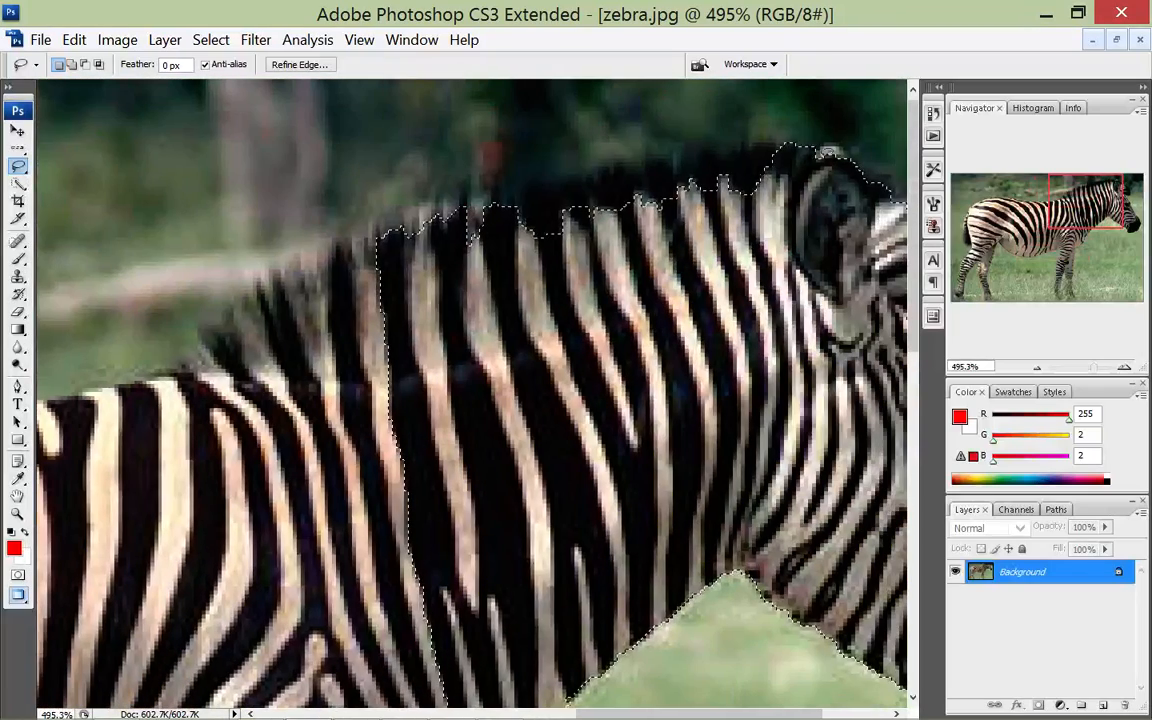
drag(687, 137, 590, 152)
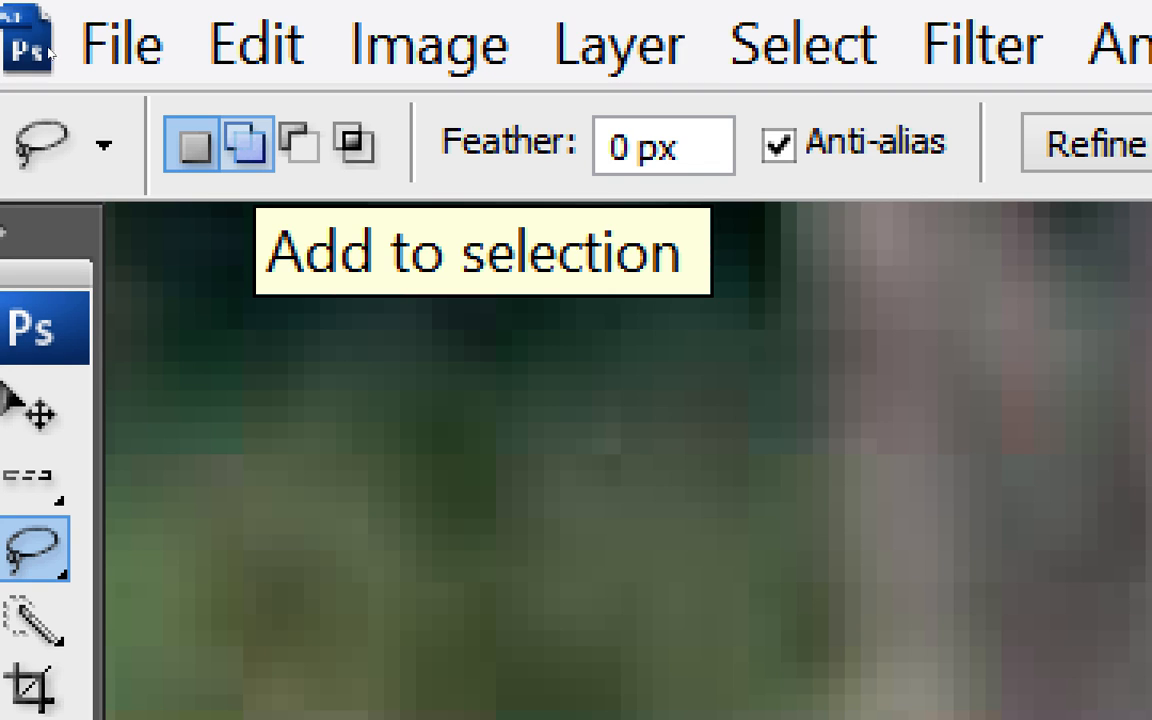
click(245, 145)
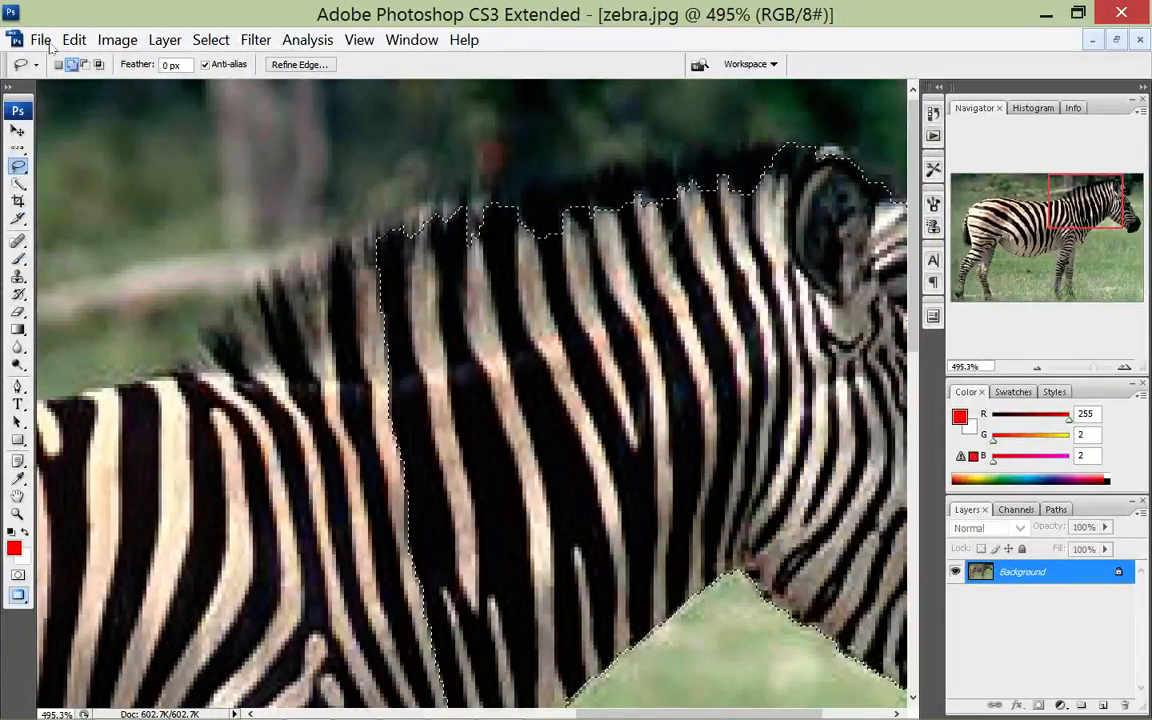
Add the missing dark mane along the upper edge of the neck to the selection with freehand Lasso outlines.
drag(478, 212, 583, 194)
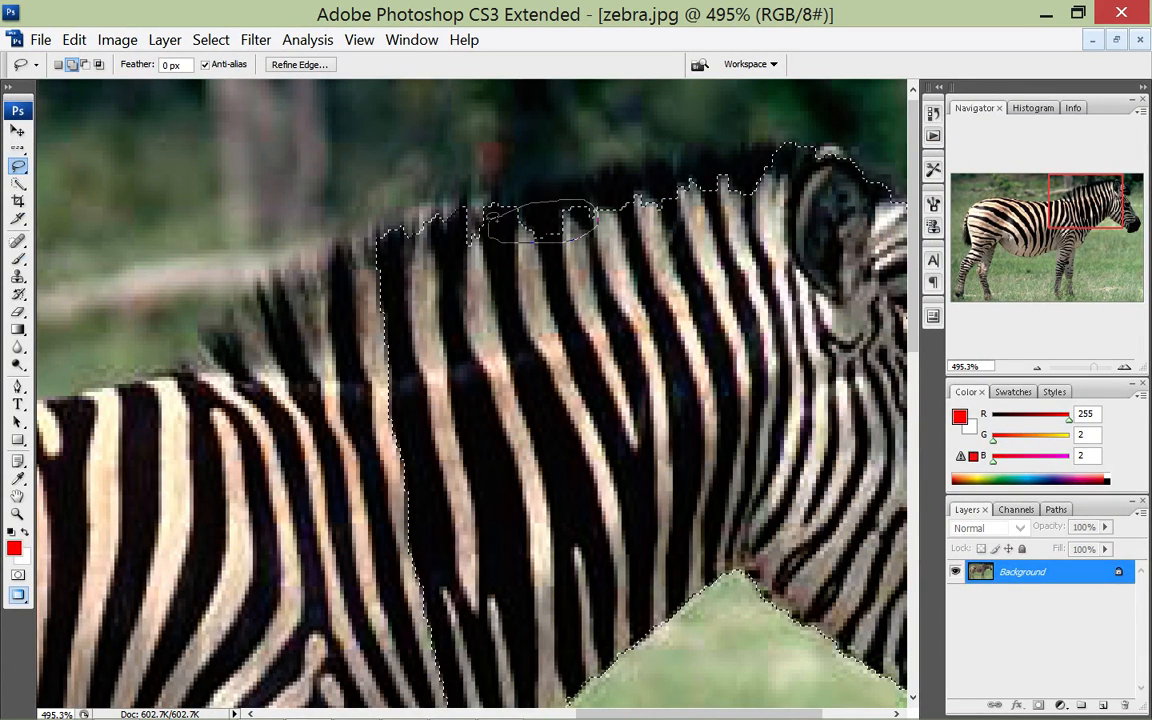
drag(488, 220, 628, 184)
drag(519, 244, 522, 213)
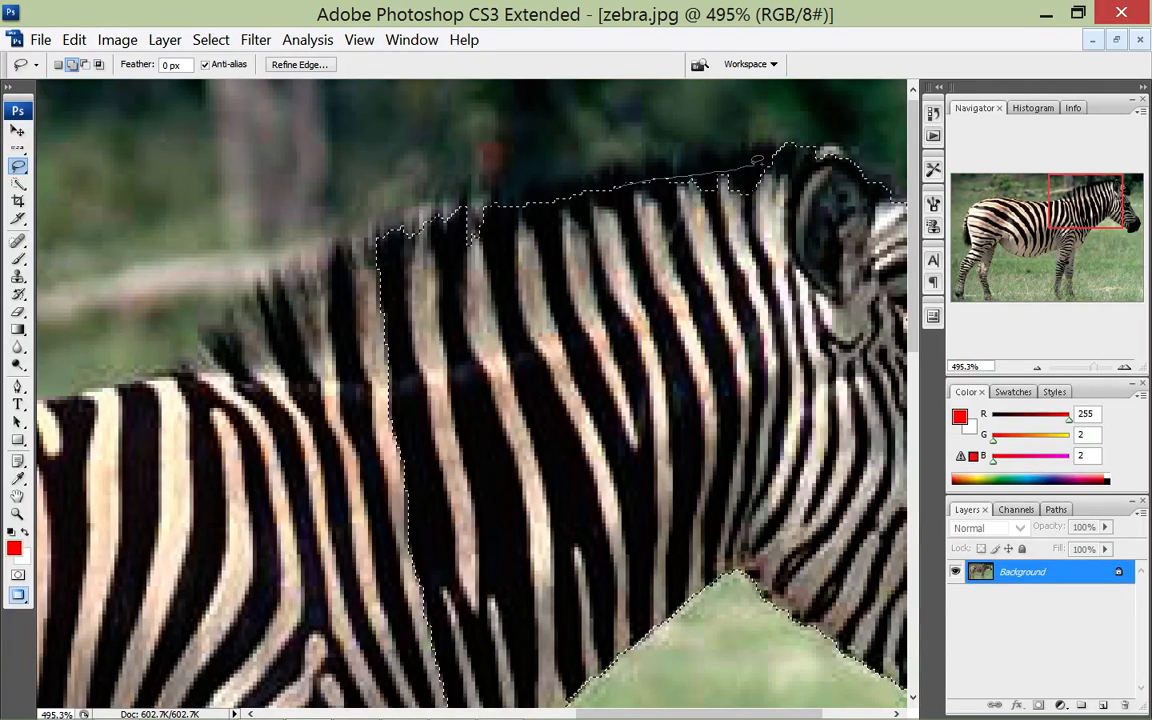
drag(611, 208, 617, 189)
mouse_move(683, 174)
mouse_down()
mouse_move(722, 178)
mouse_move(757, 143)
mouse_up()
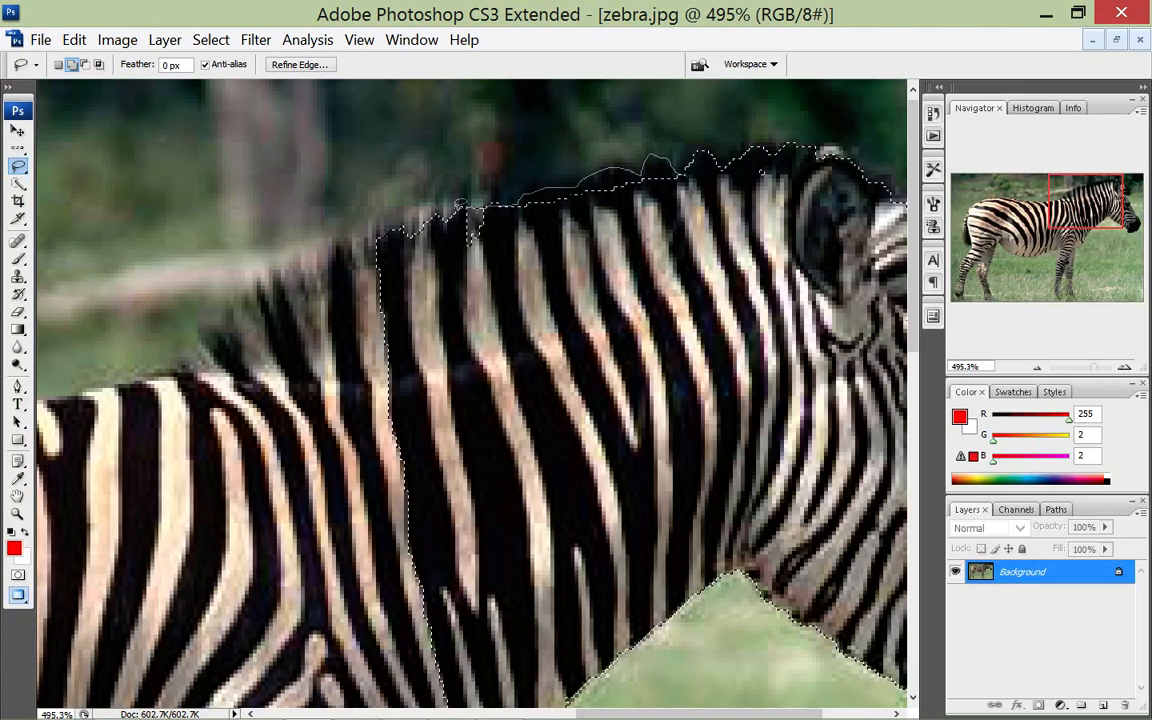
drag(481, 251, 478, 248)
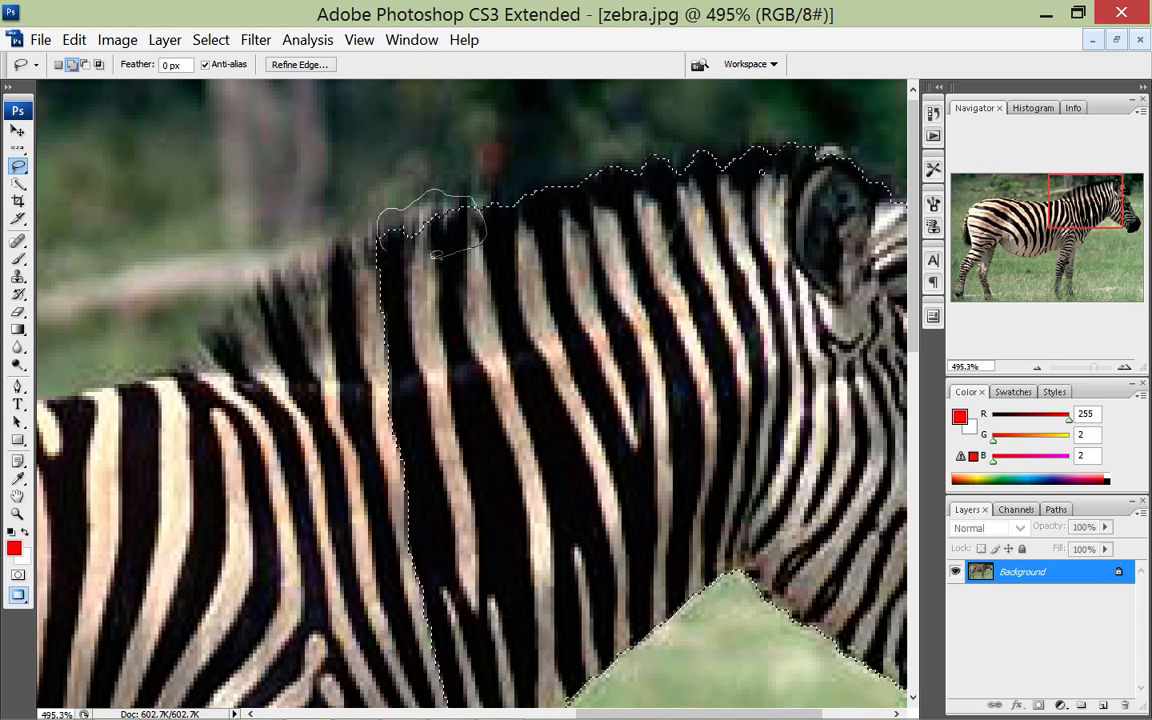
drag(436, 254, 436, 254)
Add the small unselected notch at the lower front edge of the neck, near the chest, to the selection.
scroll(551, 313, down, 3)
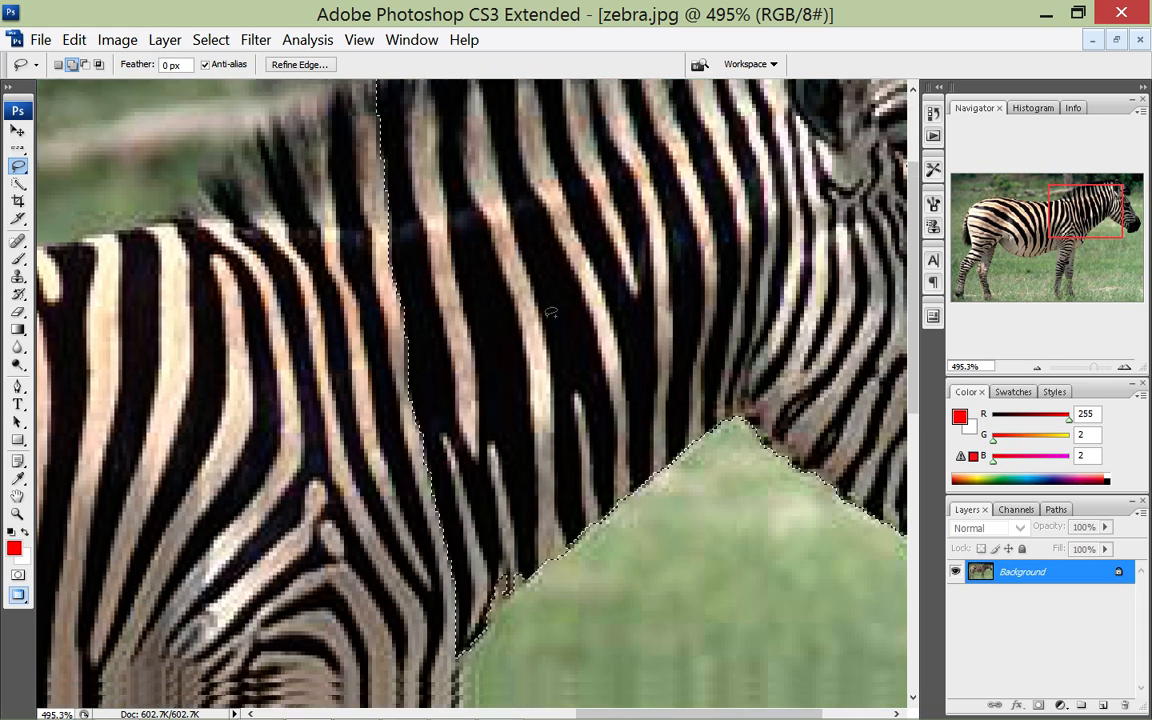
scroll(551, 313, down, 2)
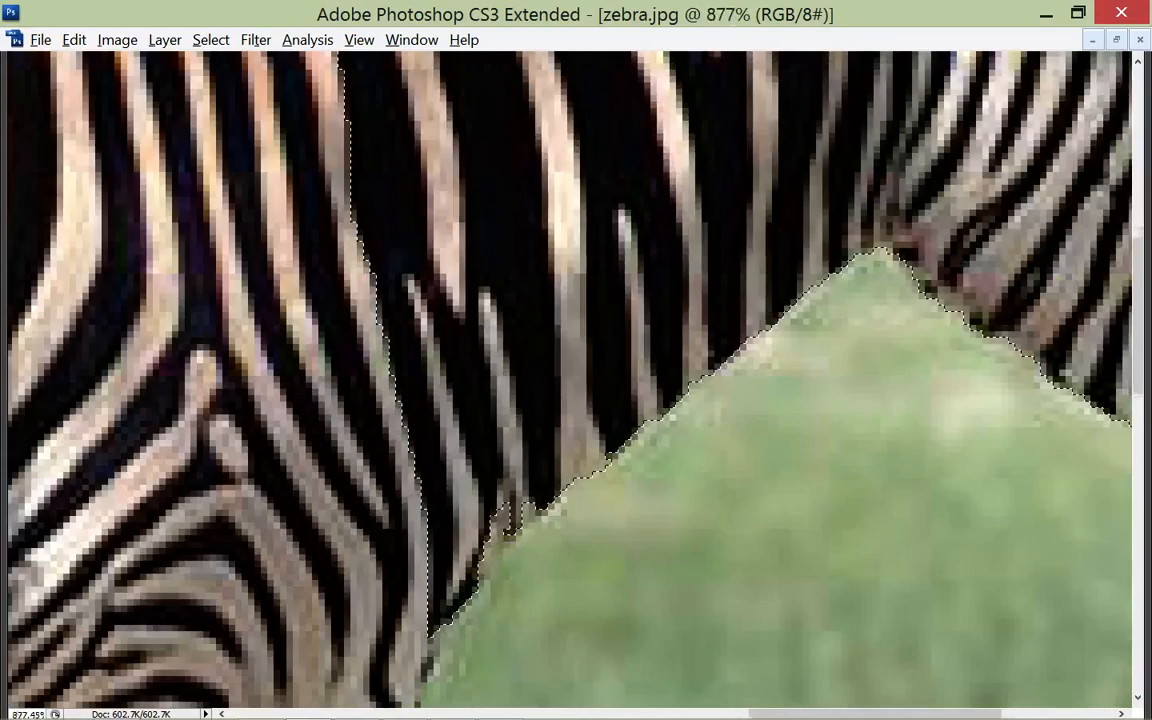
scroll(507, 552, up, 7)
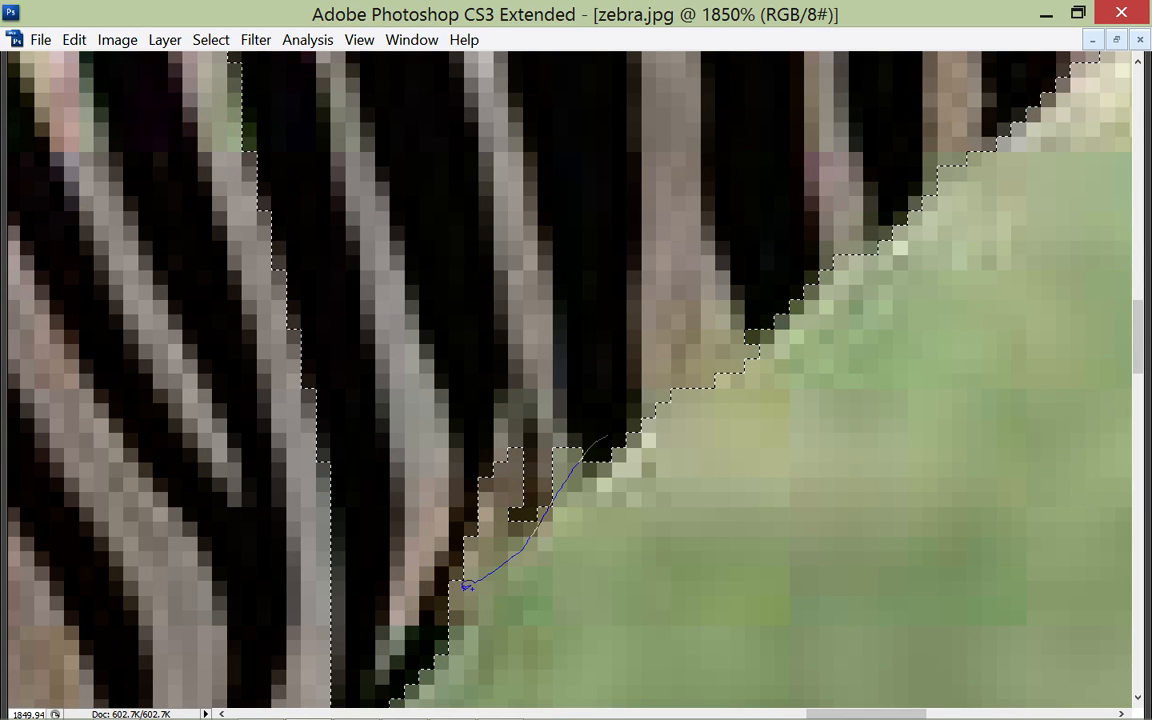
drag(513, 412, 513, 414)
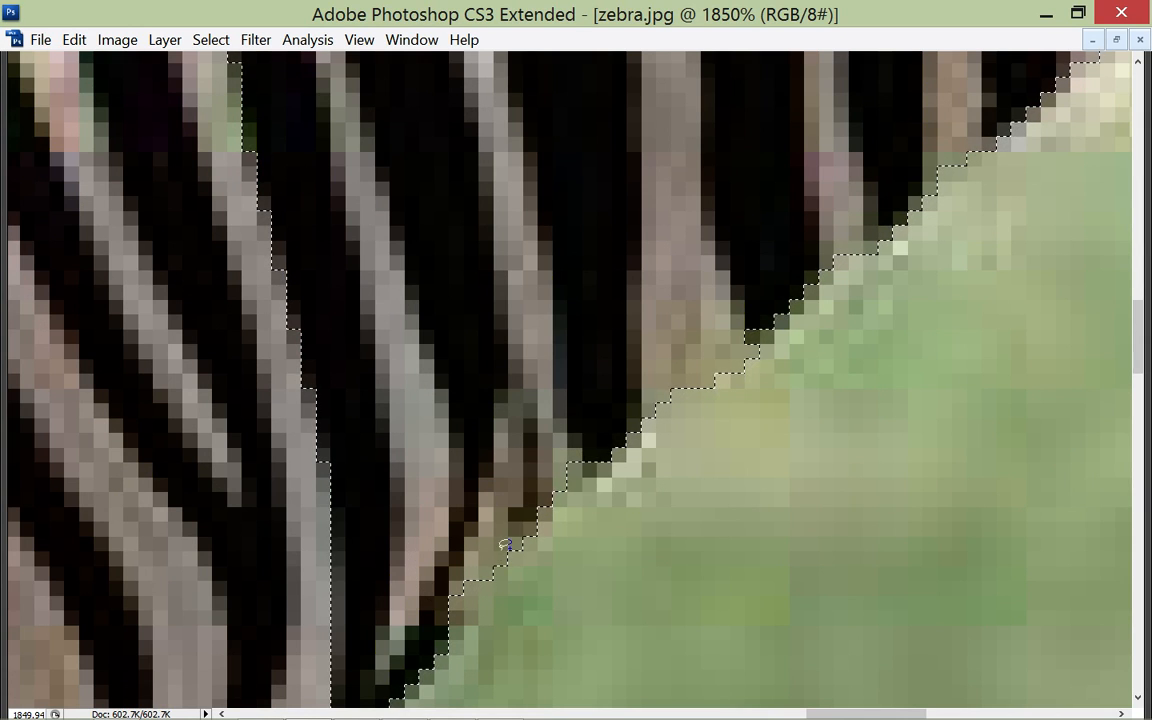
drag(422, 539, 420, 541)
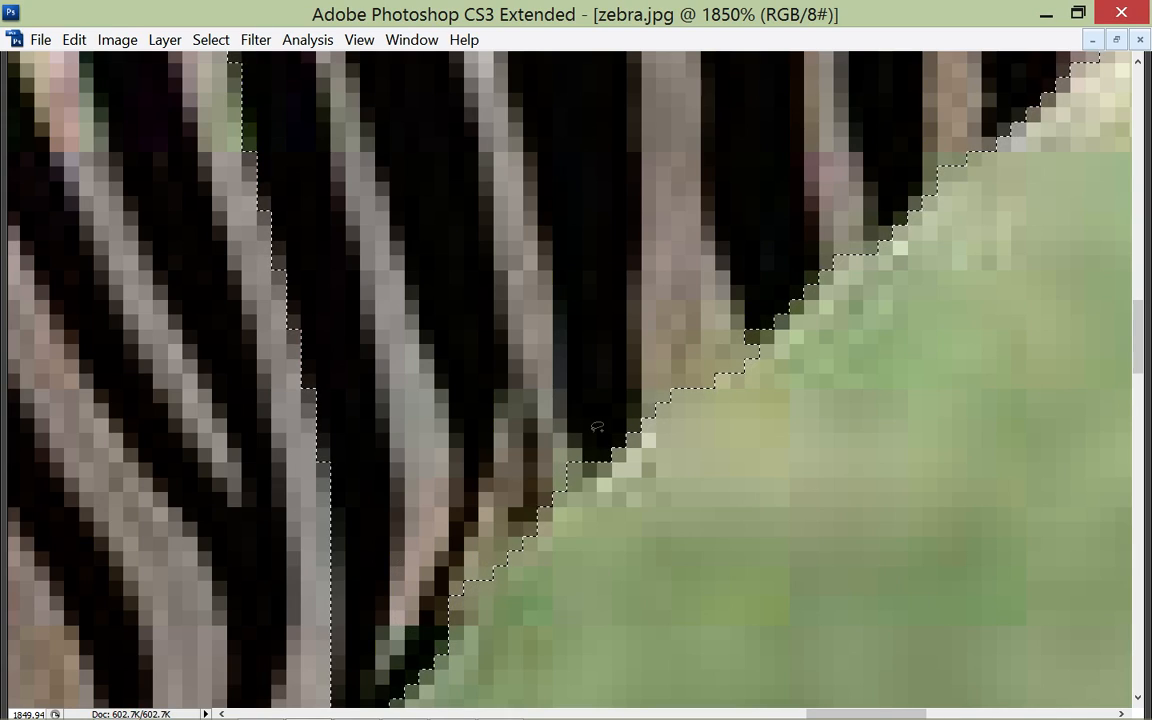
Restore the tools and panels, and add the far ear's upper part with a sliver of background to the selection.
scroll(627, 277, down, 5)
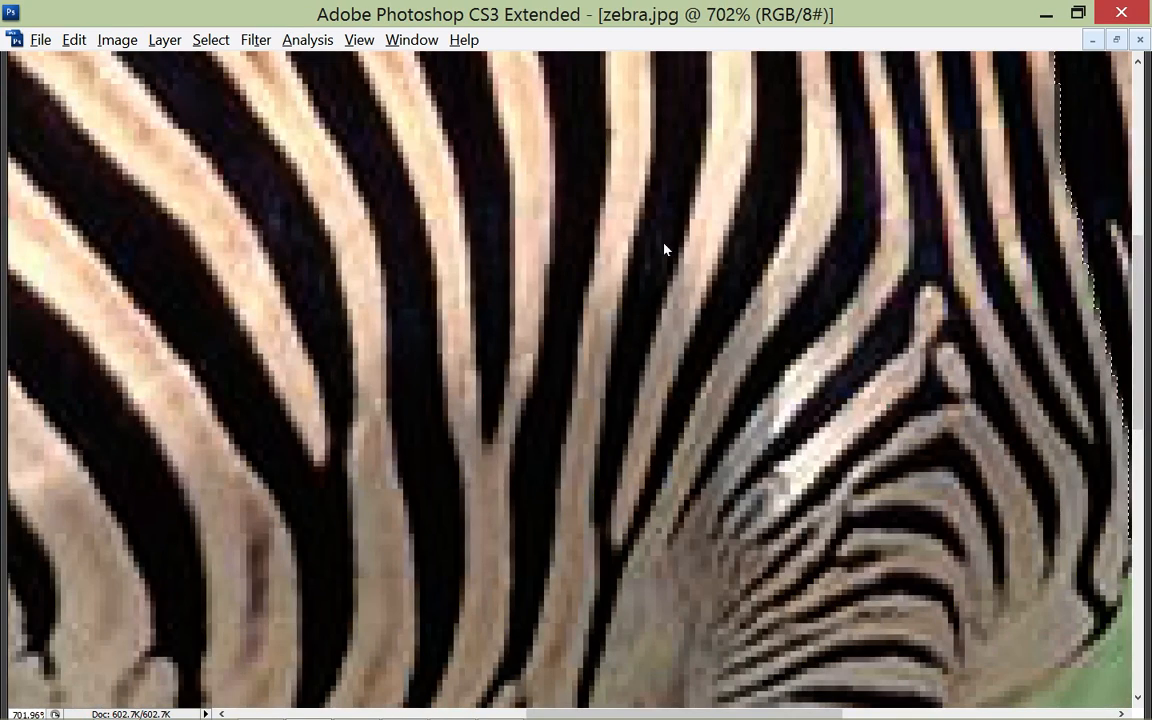
scroll(665, 249, down, 4)
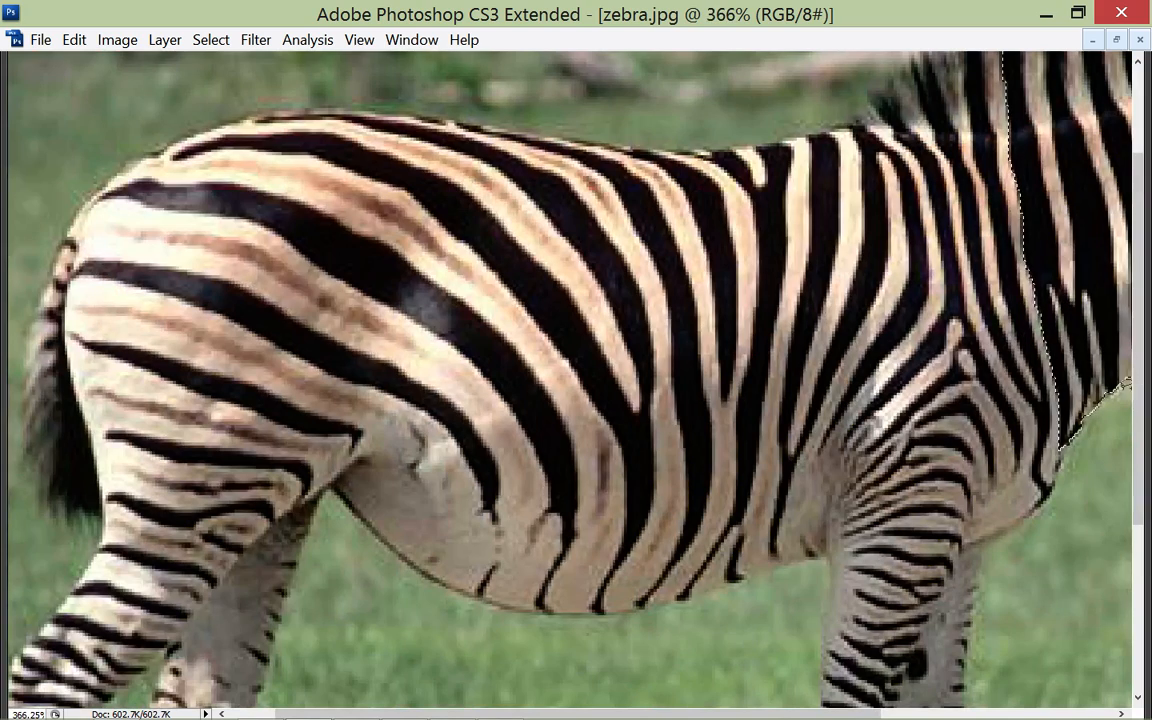
key(Tab)
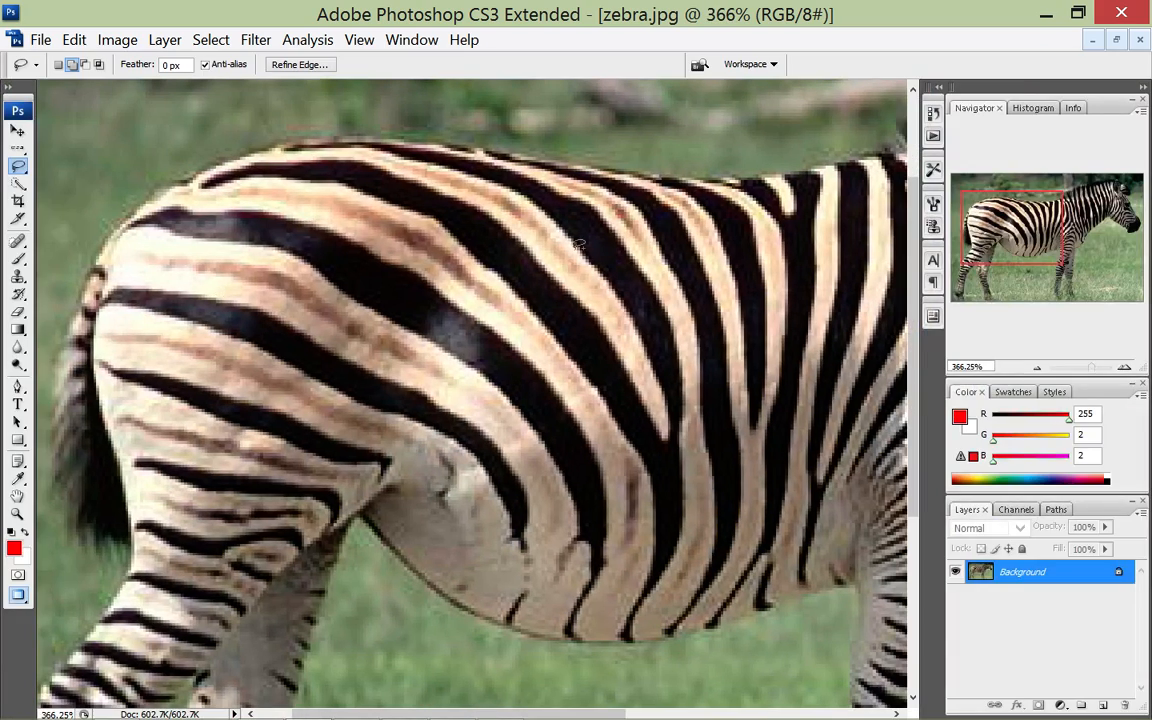
drag(705, 141, 25, 203)
scroll(896, 360, up, 3)
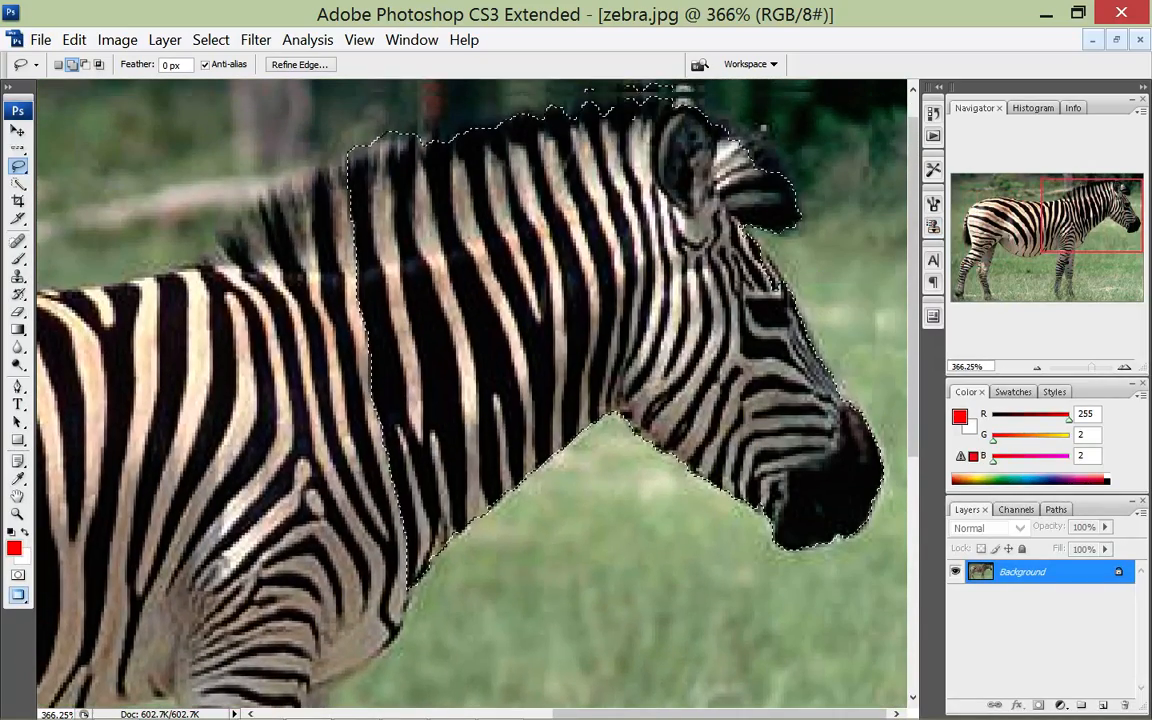
scroll(751, 180, up, 4)
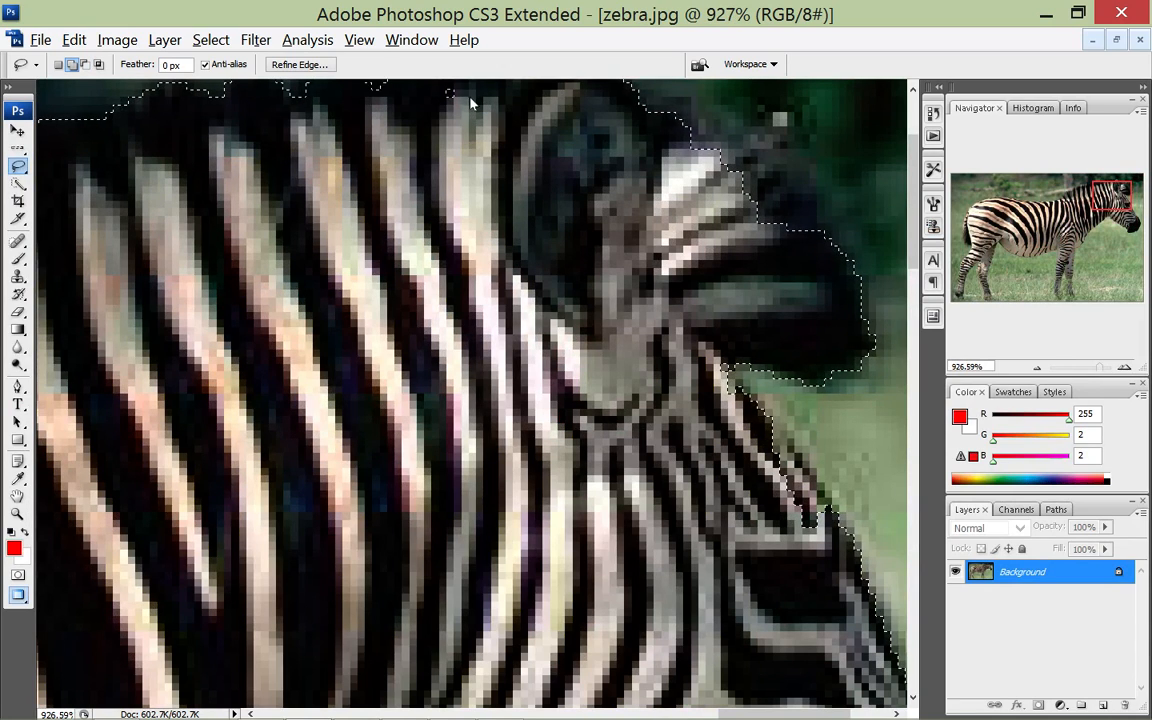
click(706, 143)
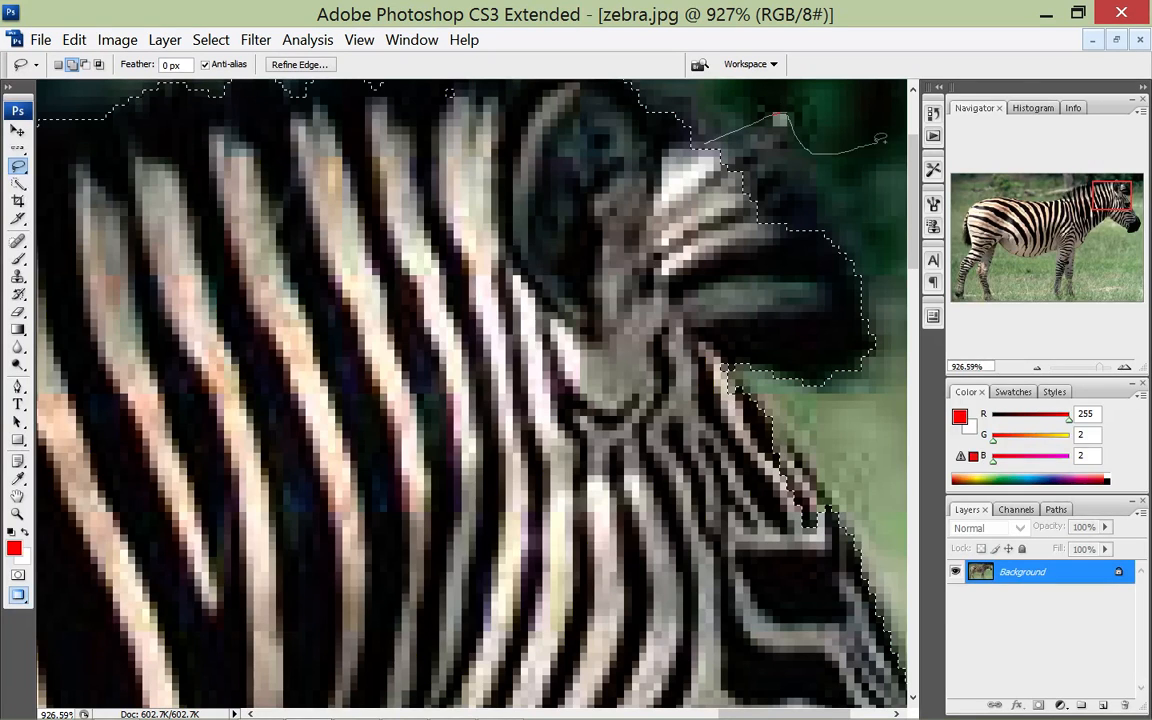
drag(723, 260, 640, 165)
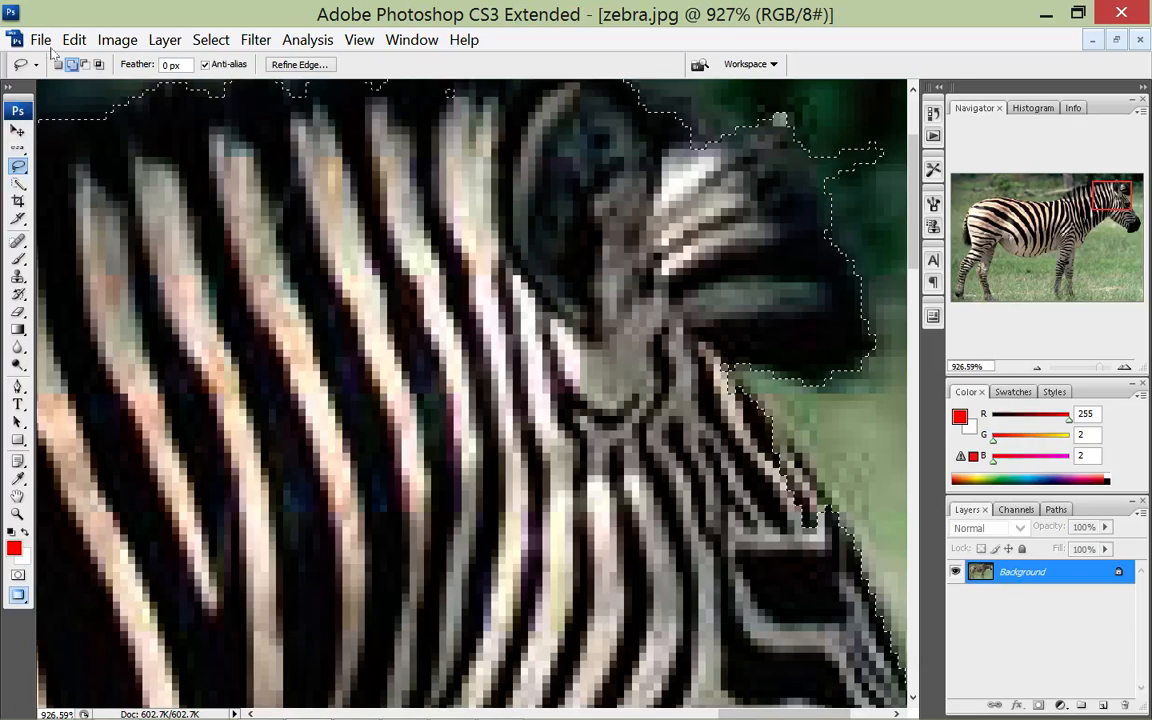
Set the Lasso to subtract from the selection and trim the background sliver and stray edge pixels beside the far ear.
scroll(84, 180, up, 6)
scroll(55, 52, down, 5)
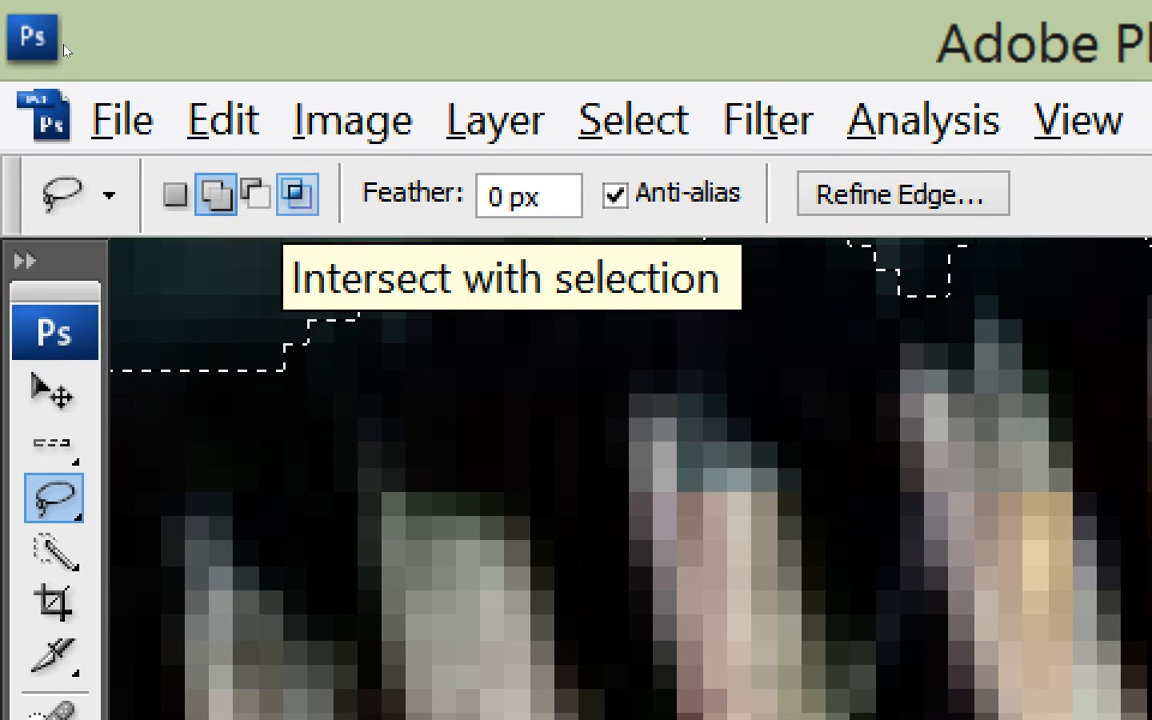
click(255, 193)
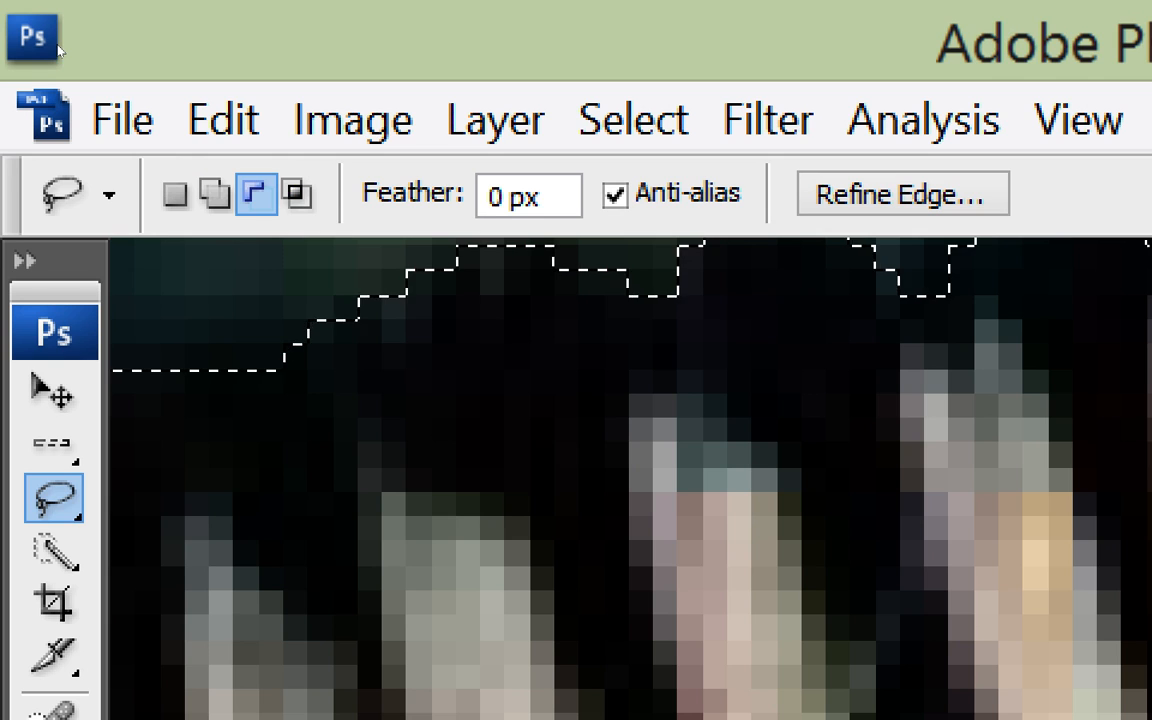
scroll(870, 350, down, 3)
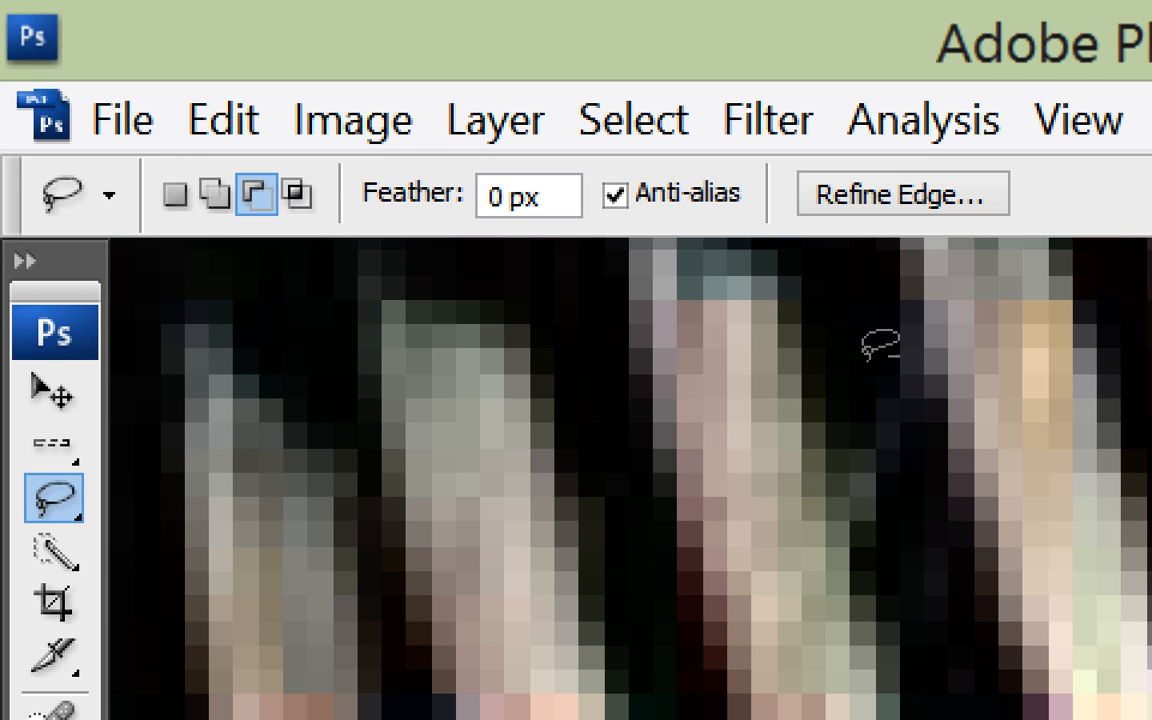
scroll(898, 333, up, 2)
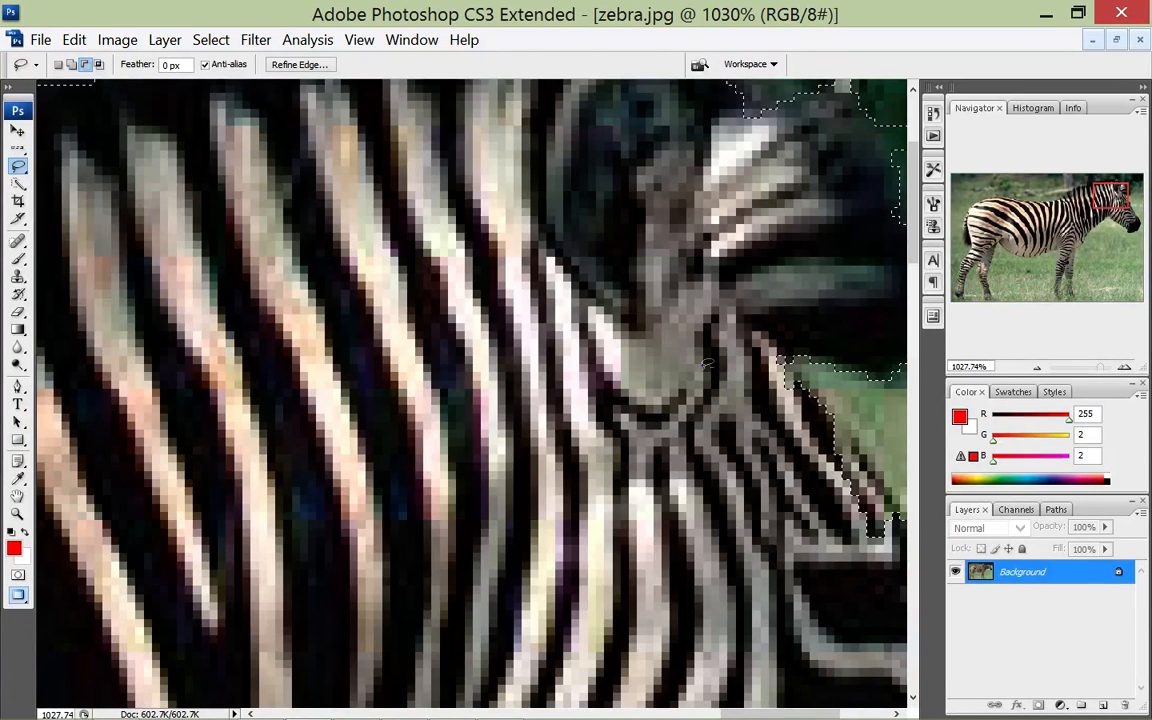
drag(728, 138, 426, 176)
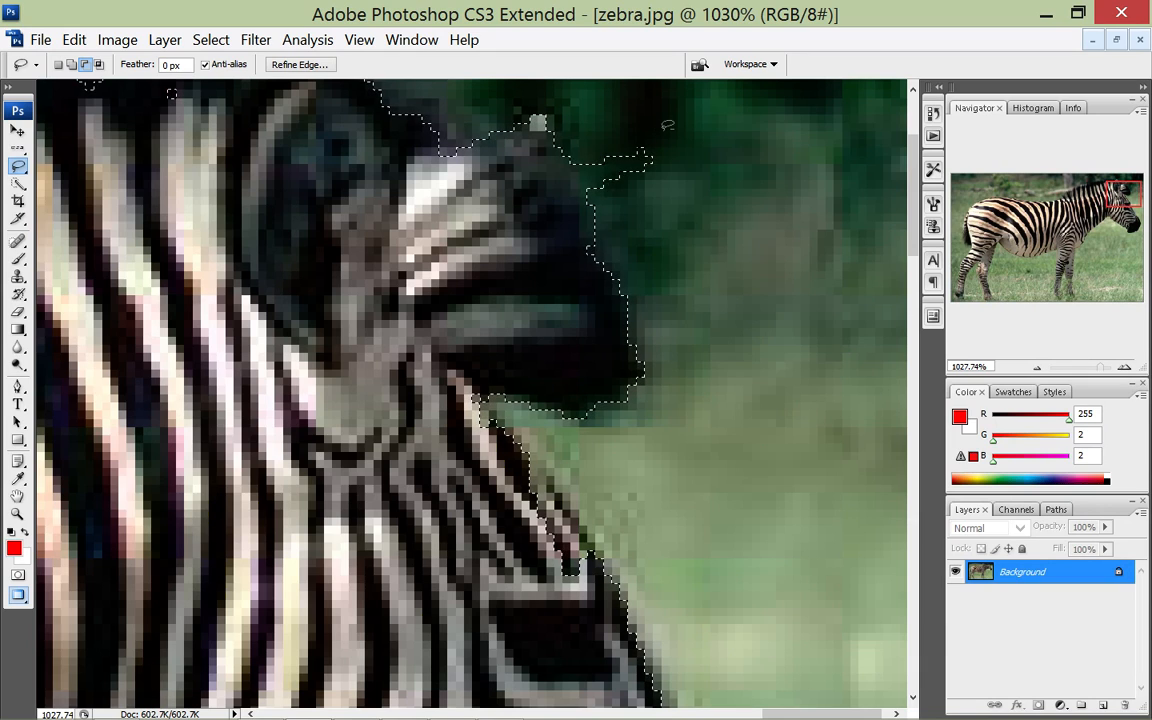
drag(680, 163, 670, 145)
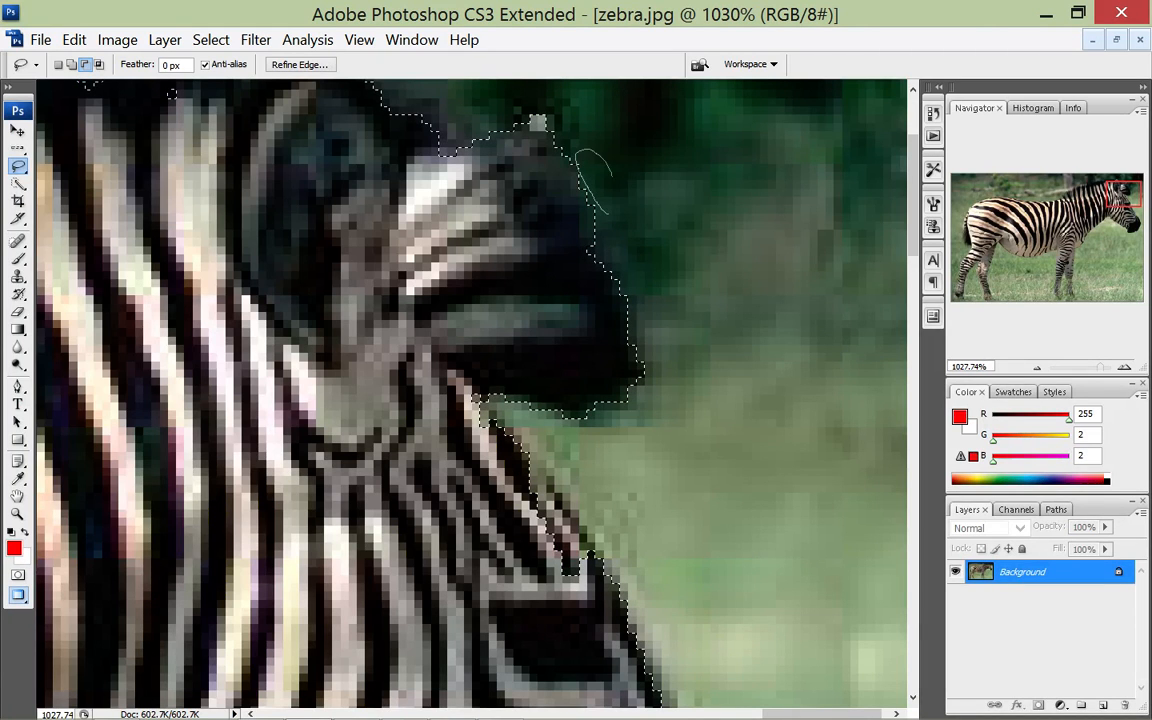
scroll(595, 215, up, 2)
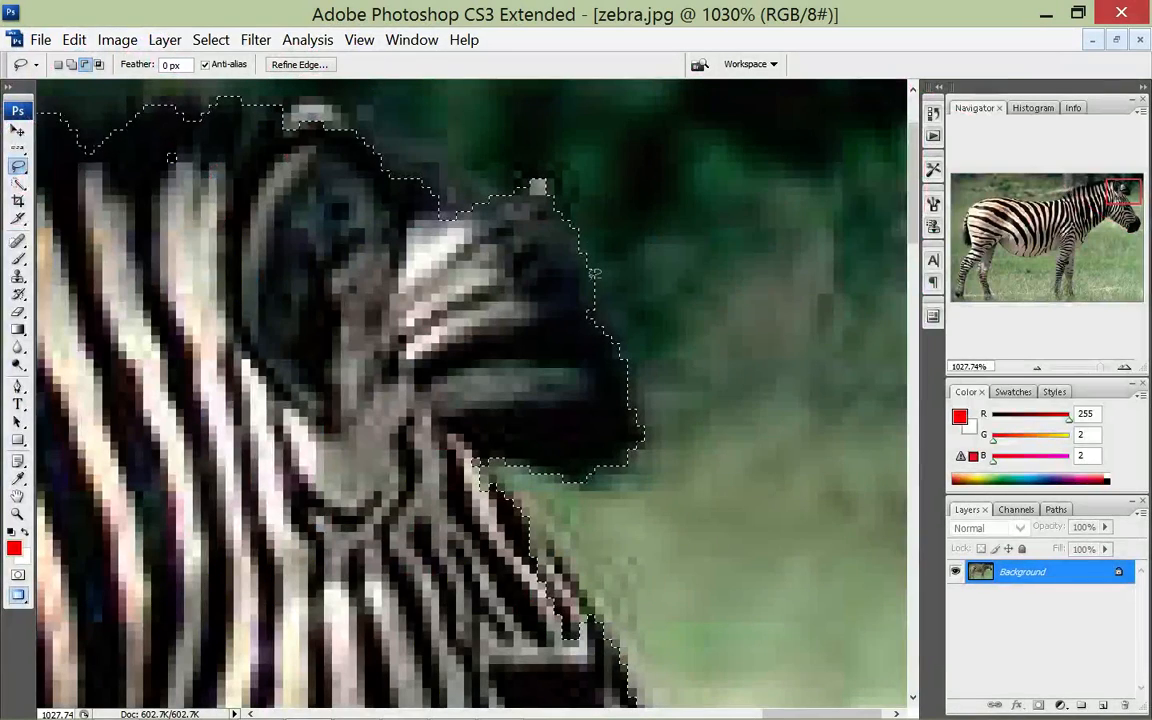
scroll(595, 273, up, 3)
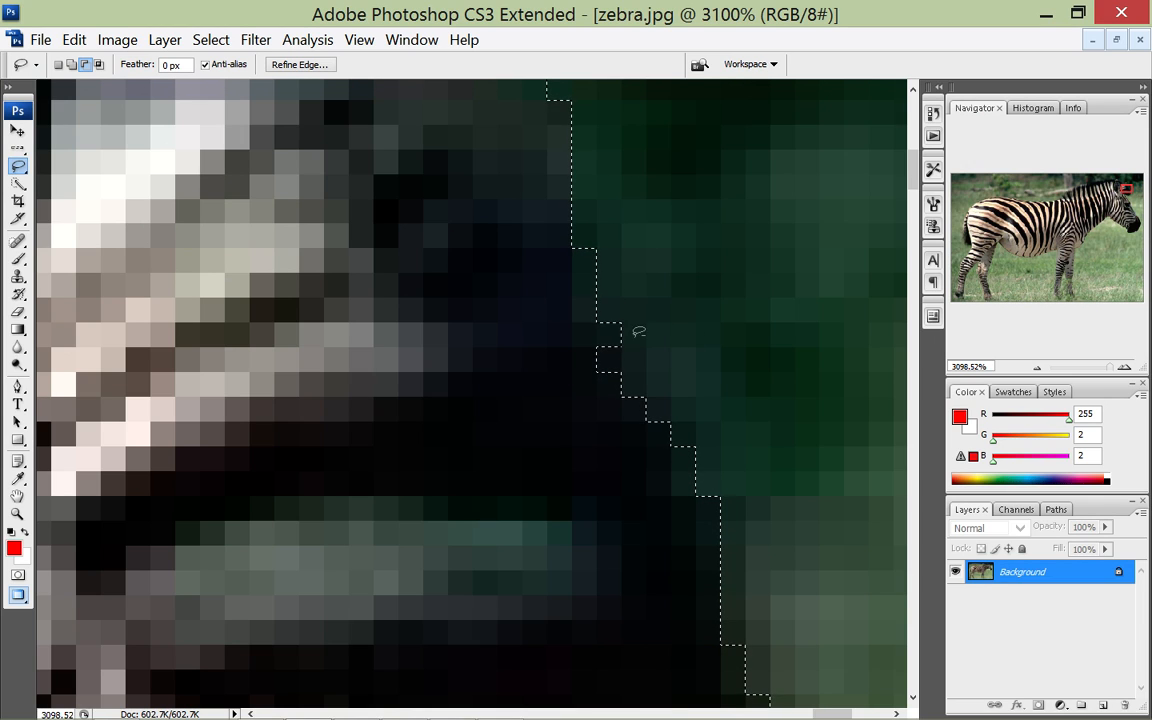
scroll(665, 300, up, 6)
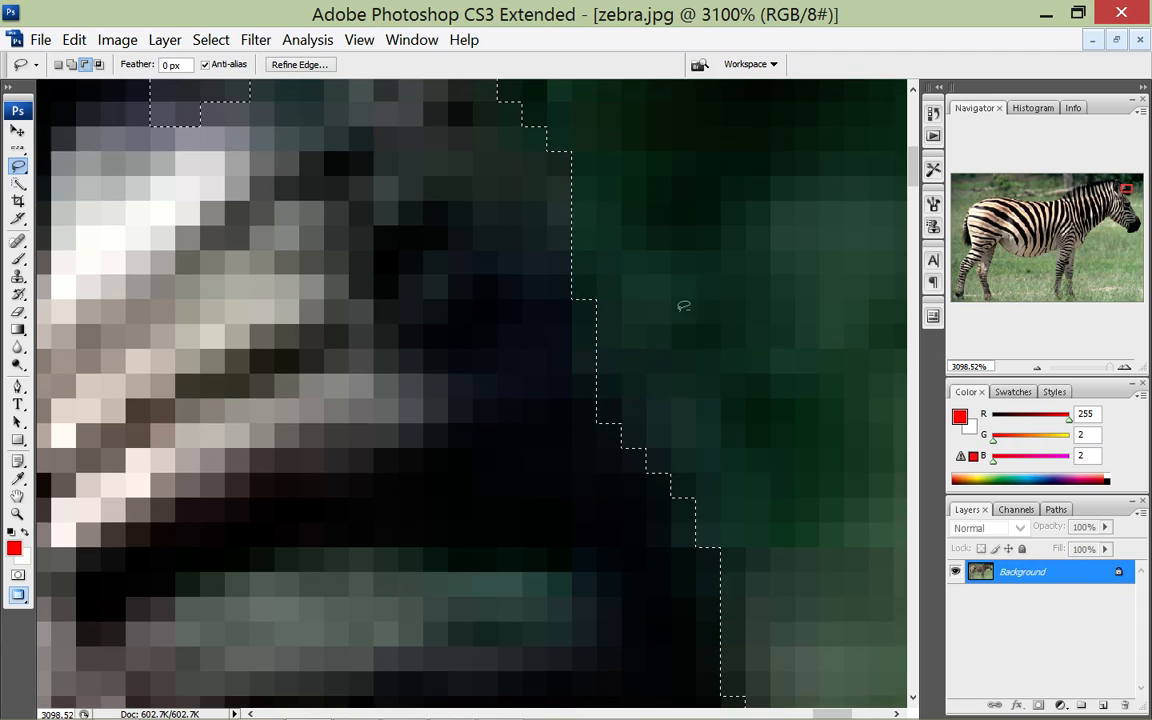
Open Refine Edge for the head and neck selection, move the dialog clear of the zebra, and set Smooth and Feather to 0.
scroll(615, 280, down, 1)
scroll(591, 274, down, 4)
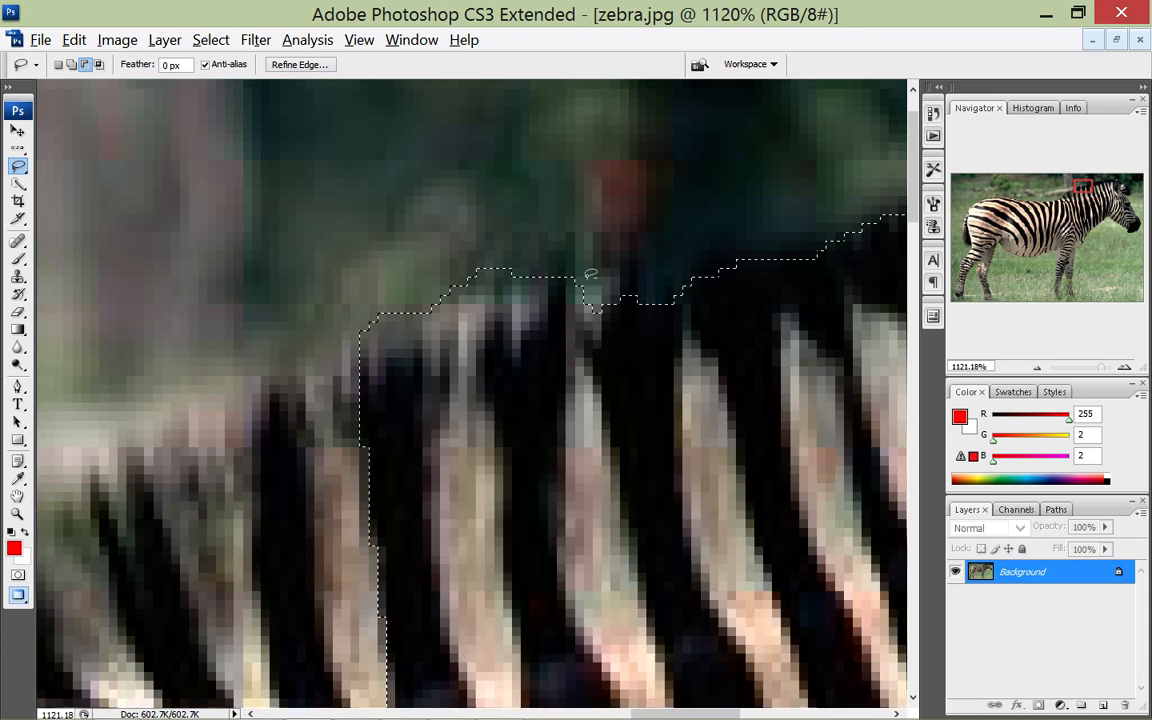
scroll(719, 254, down, 1)
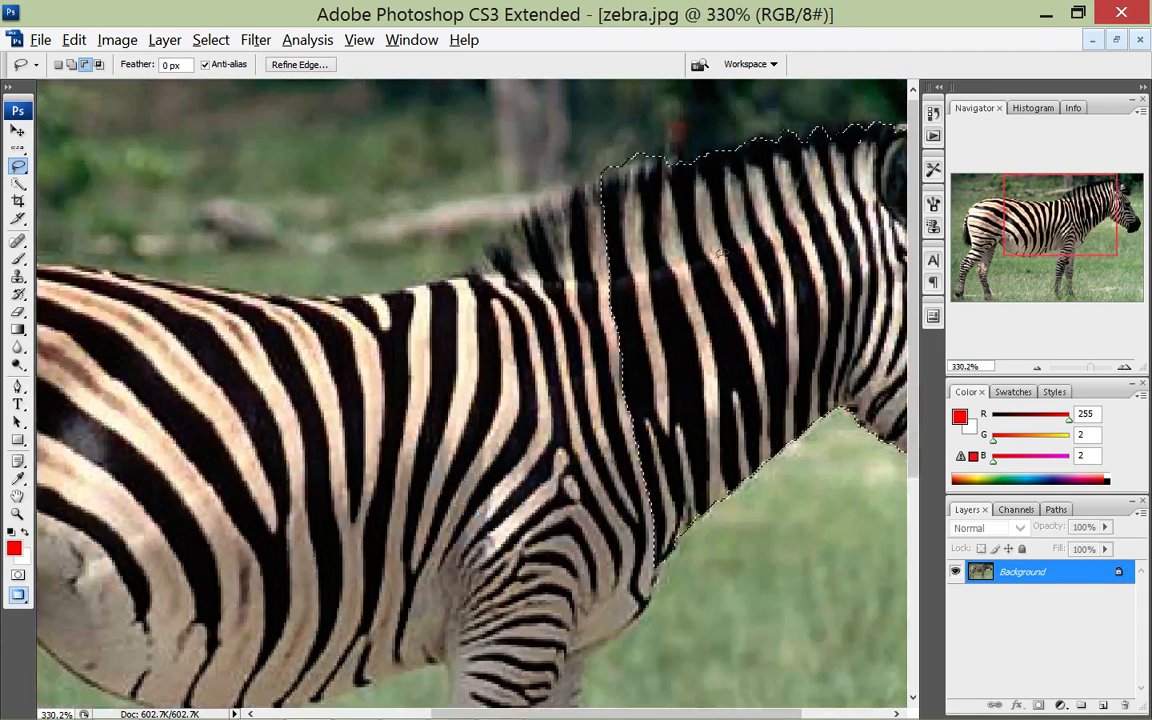
scroll(705, 165, right, 5)
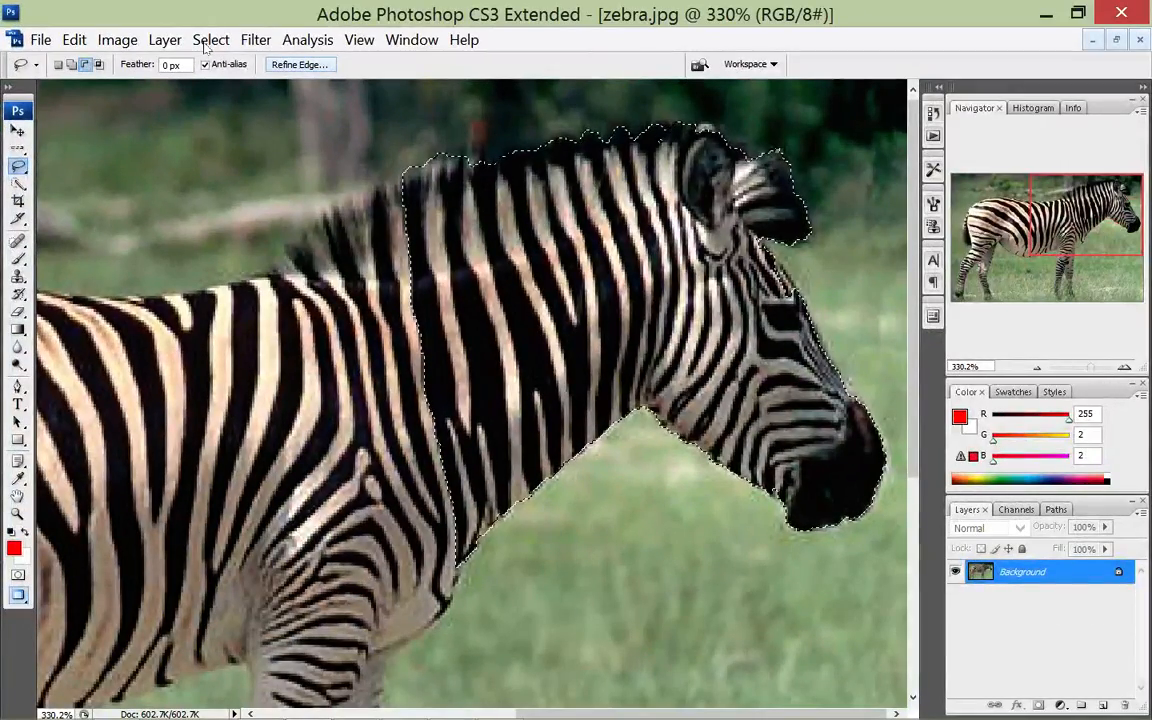
click(292, 64)
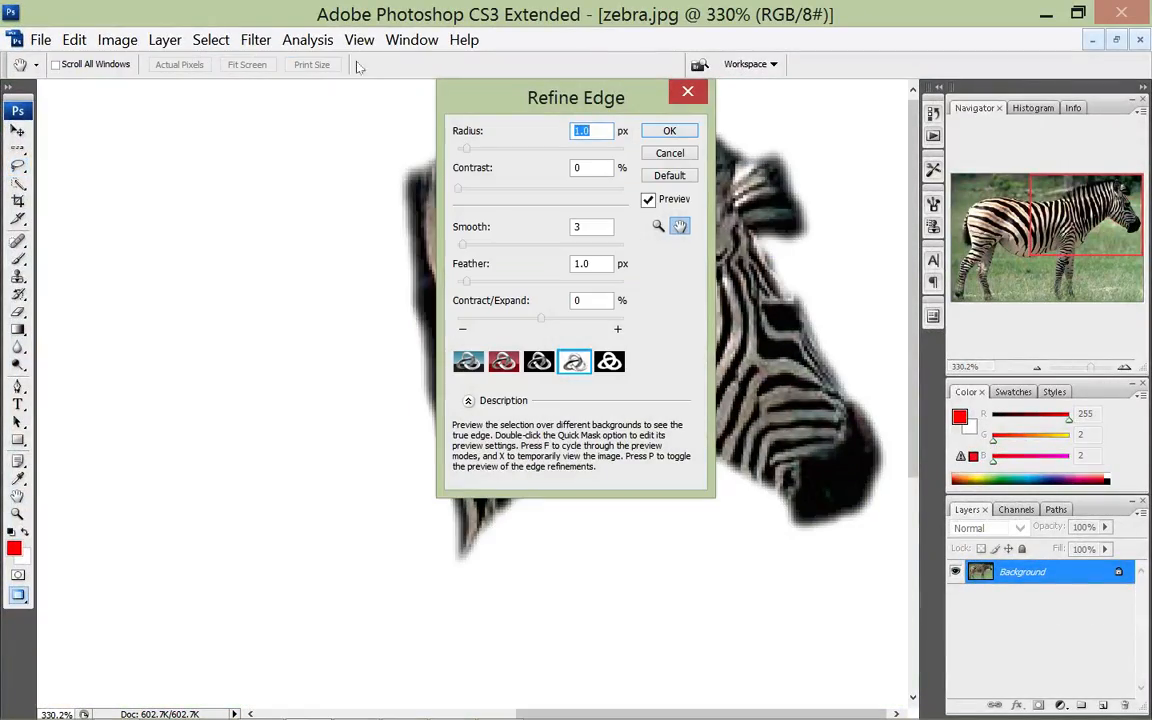
drag(479, 98, 153, 97)
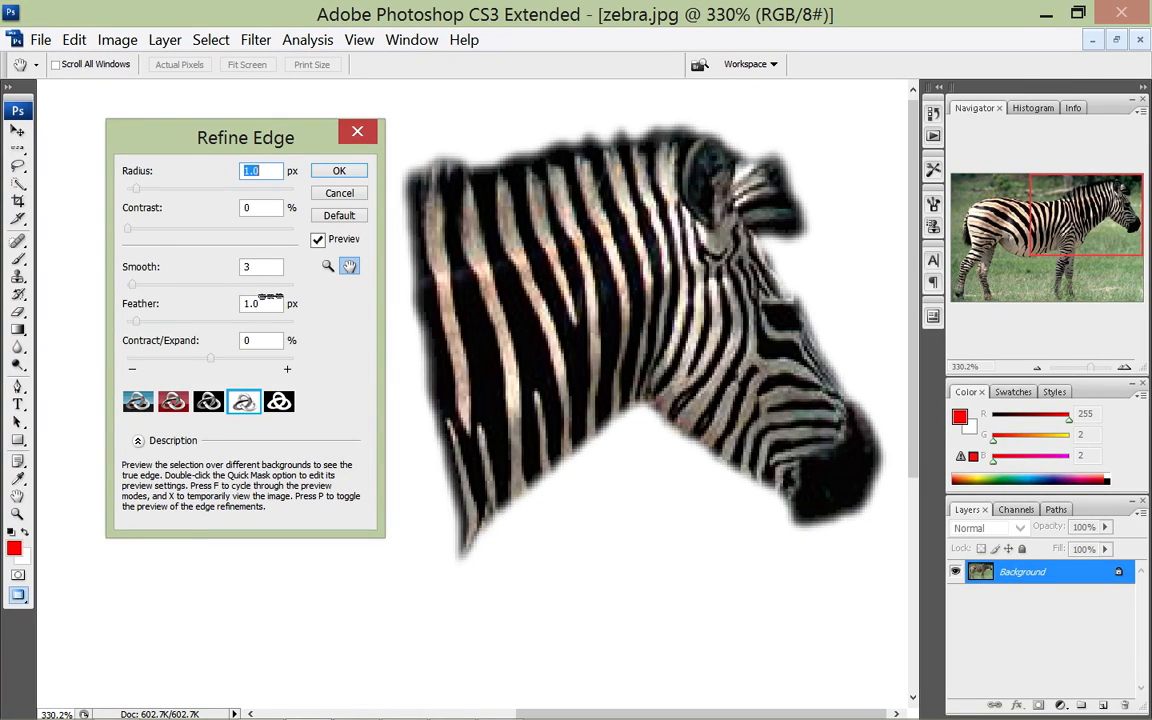
mouse_move(136, 321)
mouse_down()
mouse_move(113, 323)
mouse_move(116, 285)
mouse_up()
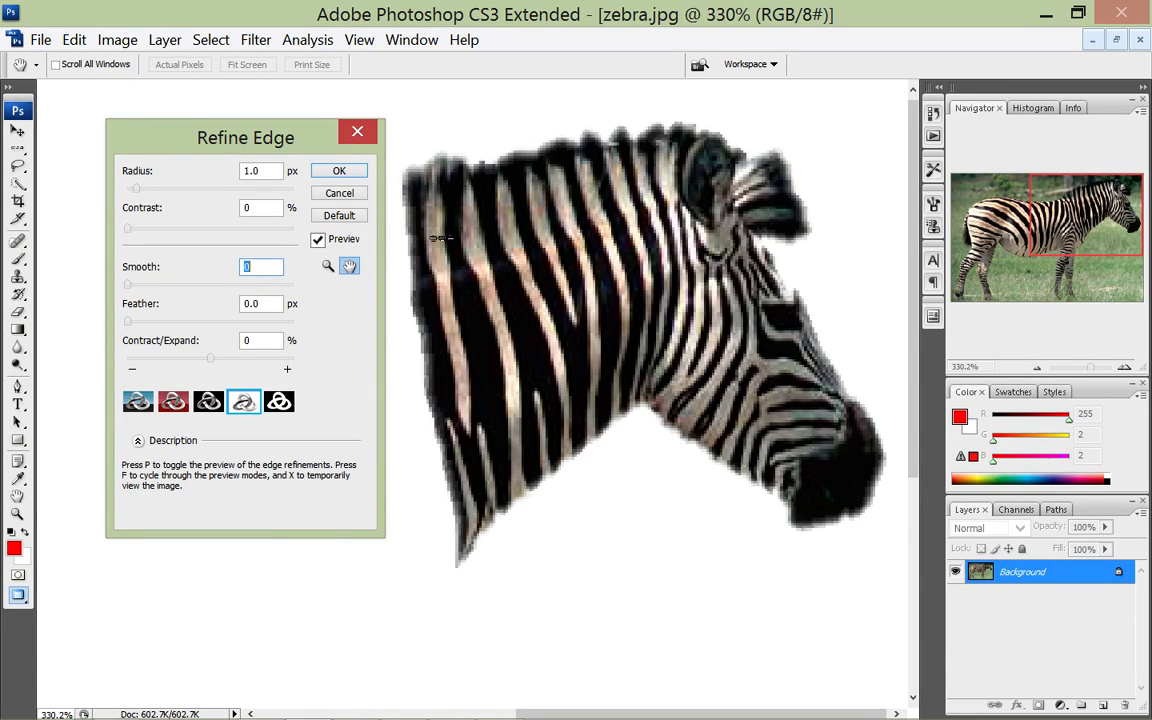
scroll(432, 229, up, 4)
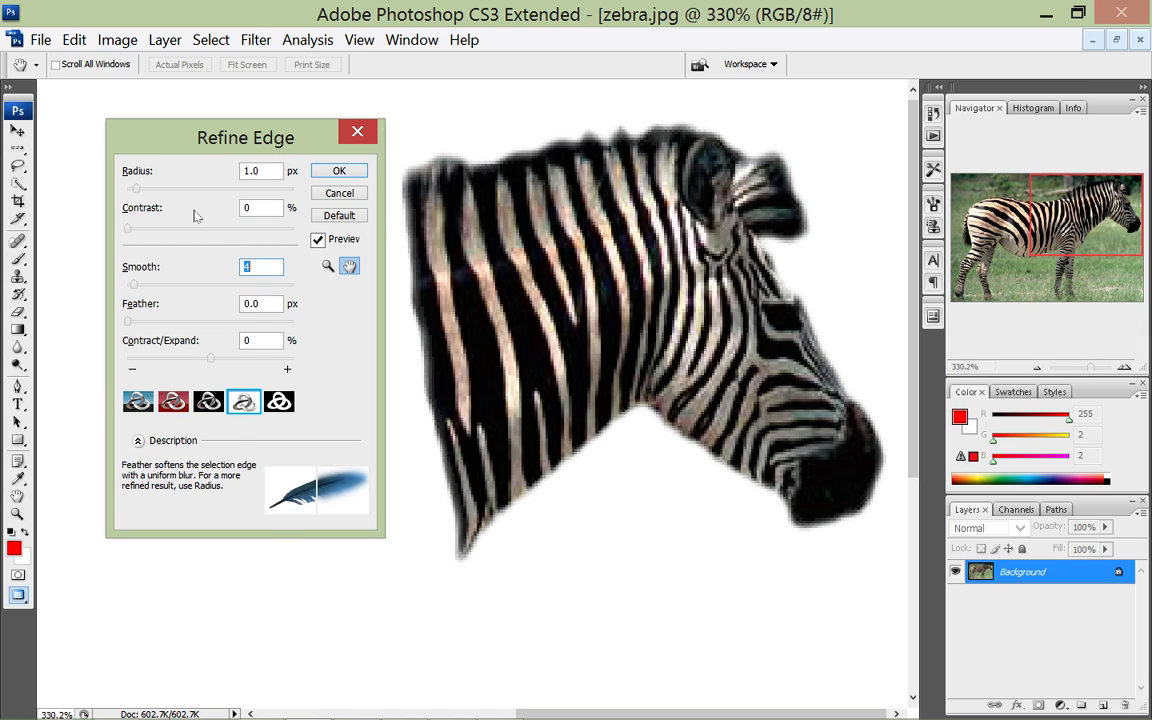
scroll(80, 197, down, 4)
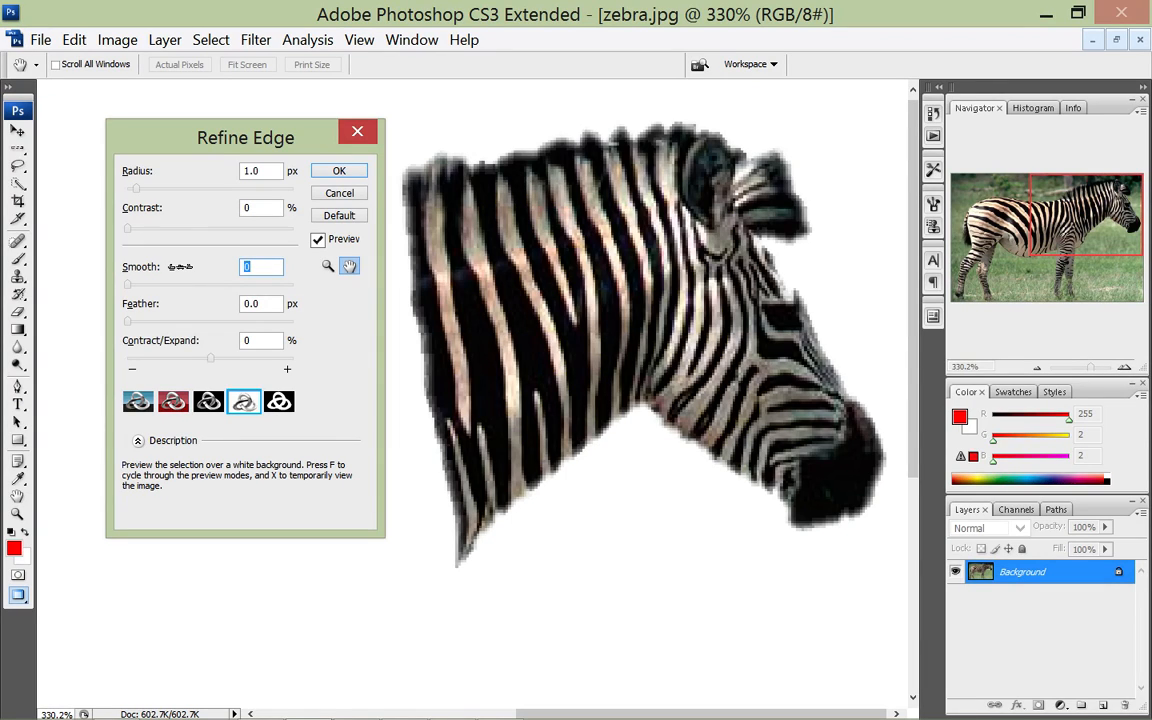
Cycle the Refine Edge preview through the mask, standard, Quick Mask and black background modes, returning to the white background.
key(f)
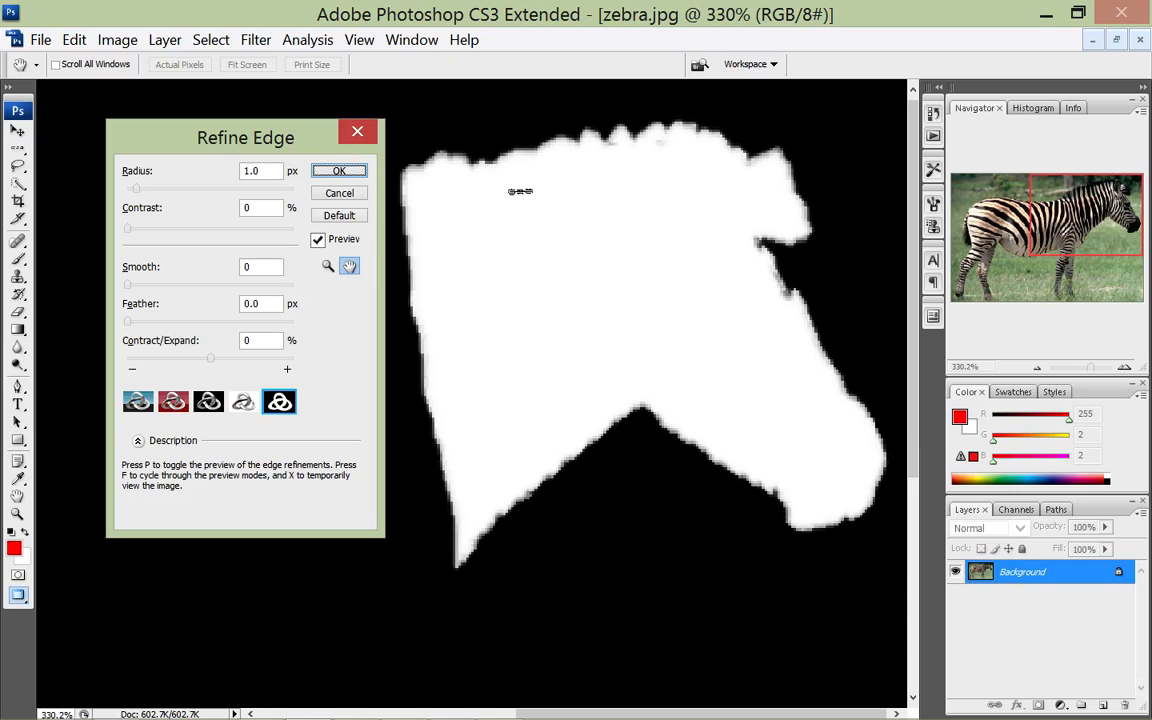
key(f)
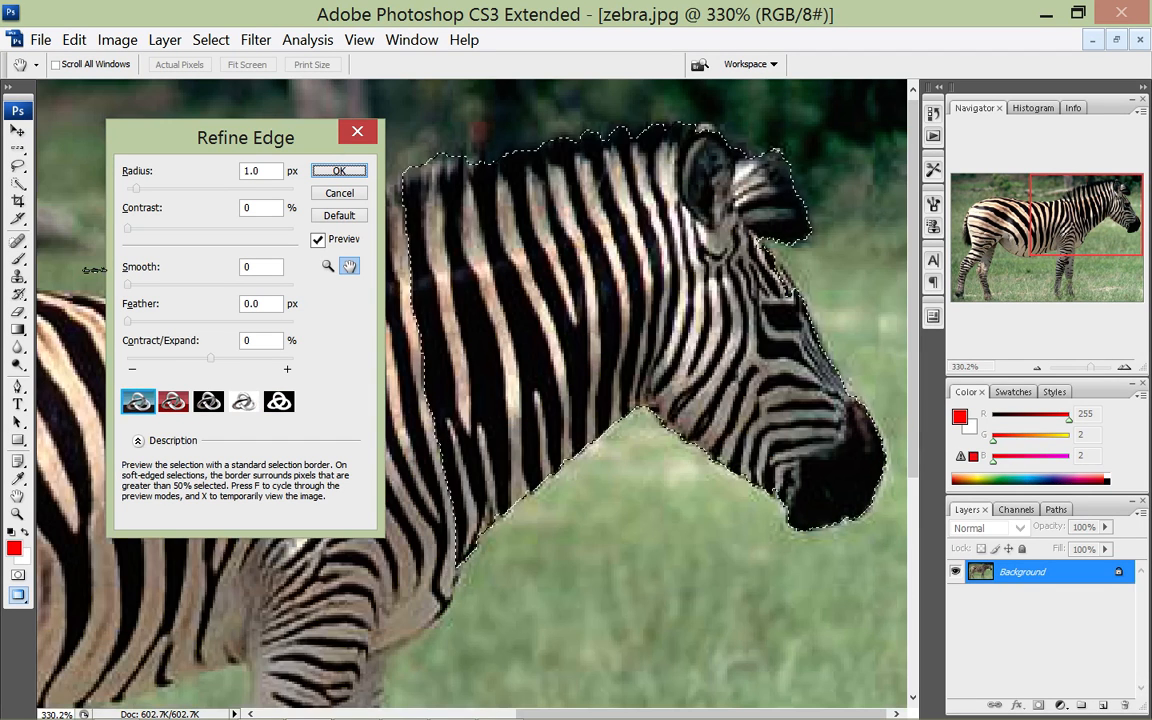
key(f)
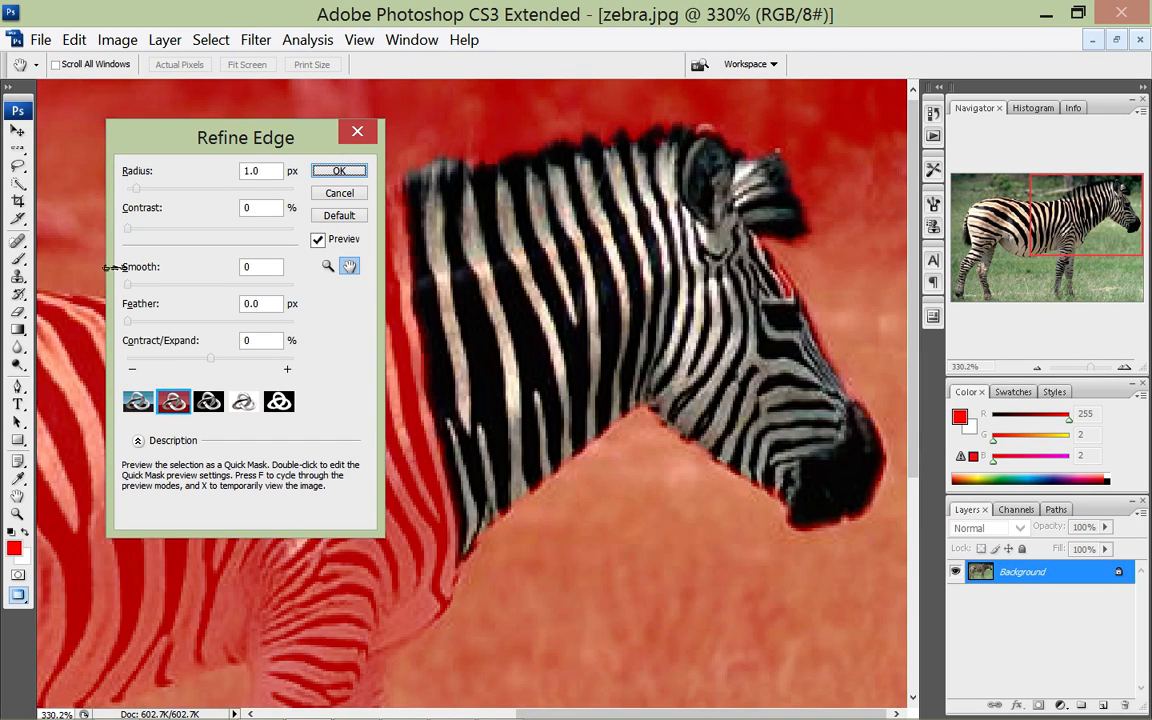
key(f)
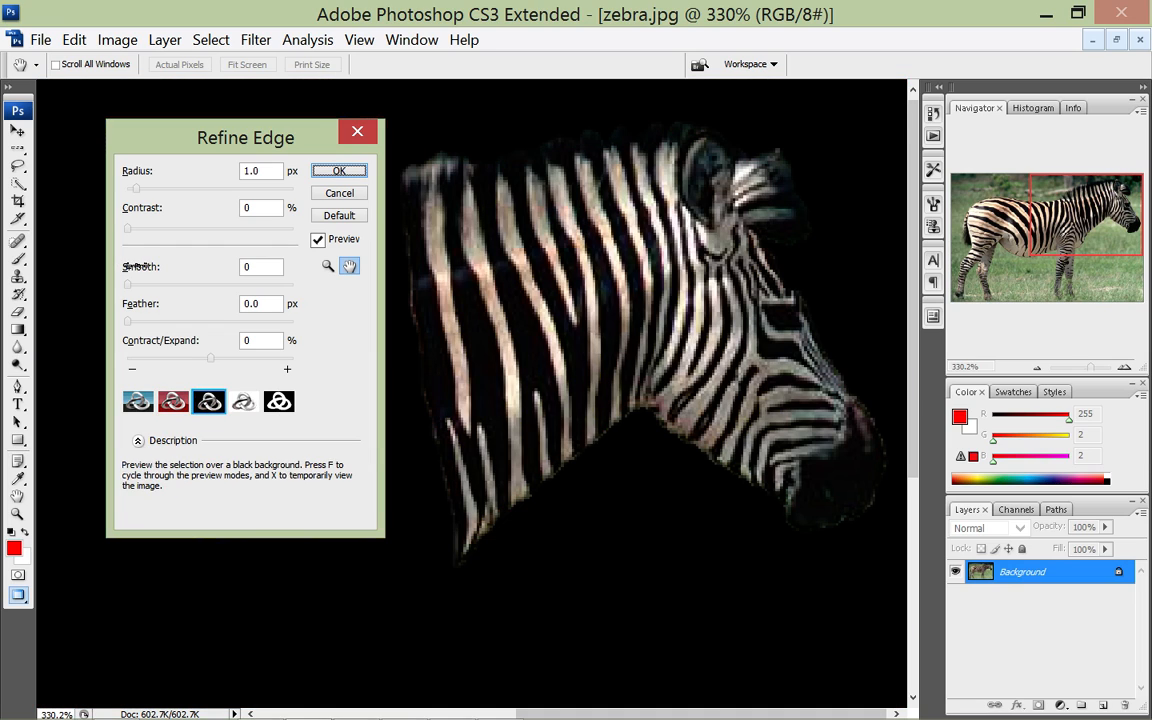
key(f)
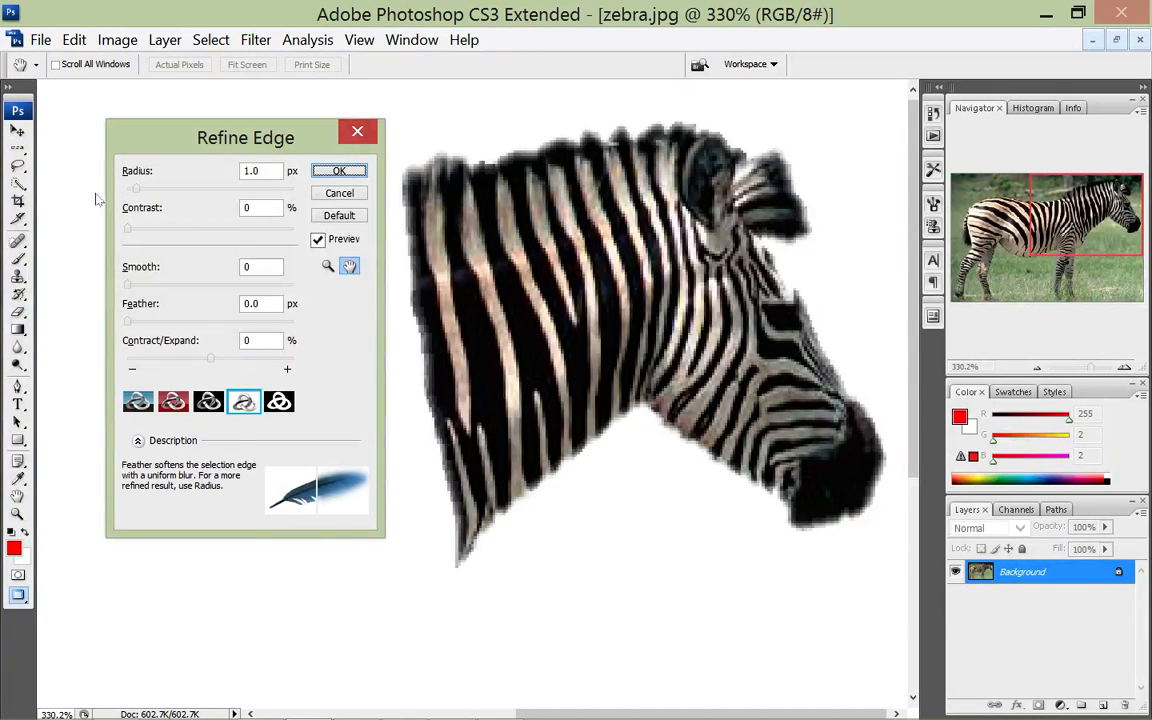
Try stronger smoothing on the selection edge, and set the Smooth value to 6.
drag(127, 285, 152, 285)
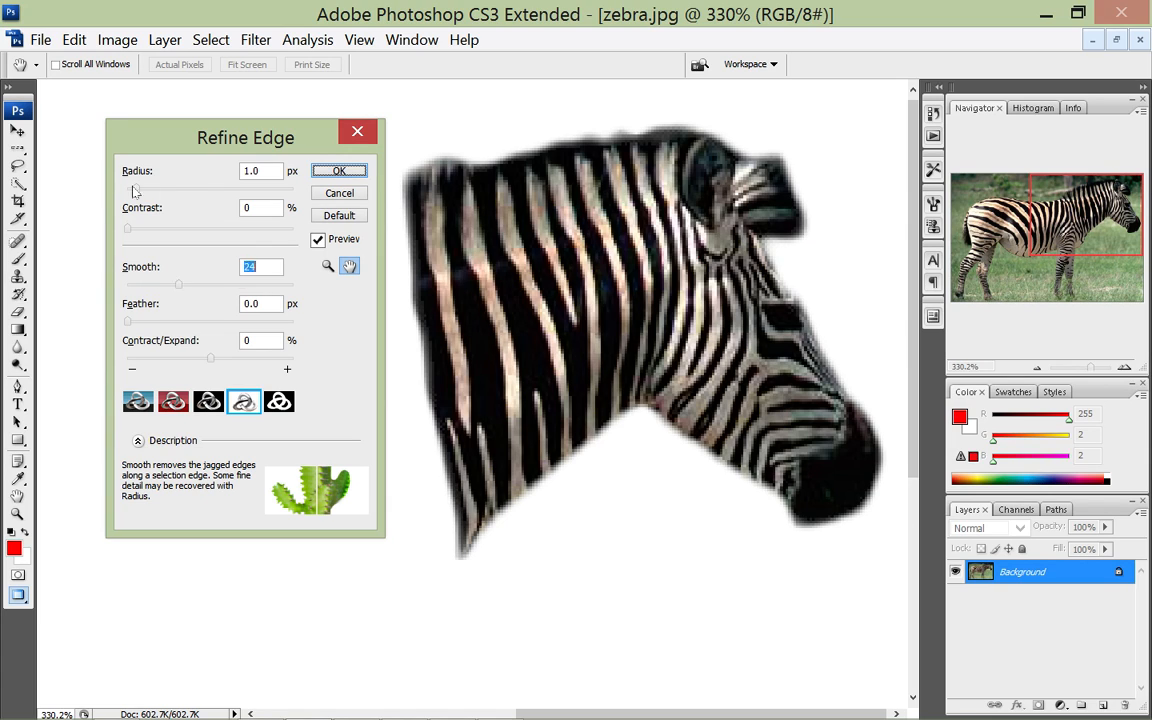
drag(178, 285, 292, 285)
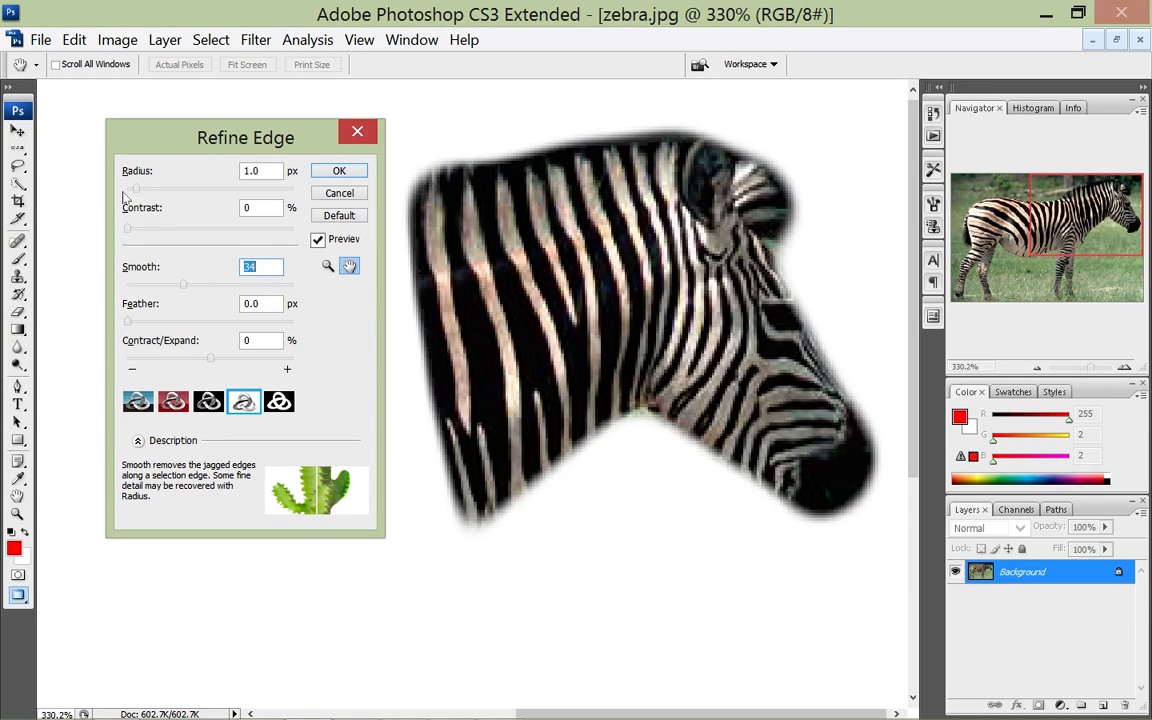
text(16)
key(Down)
key(Down)
key(Down)
key(Down)
key(Down)
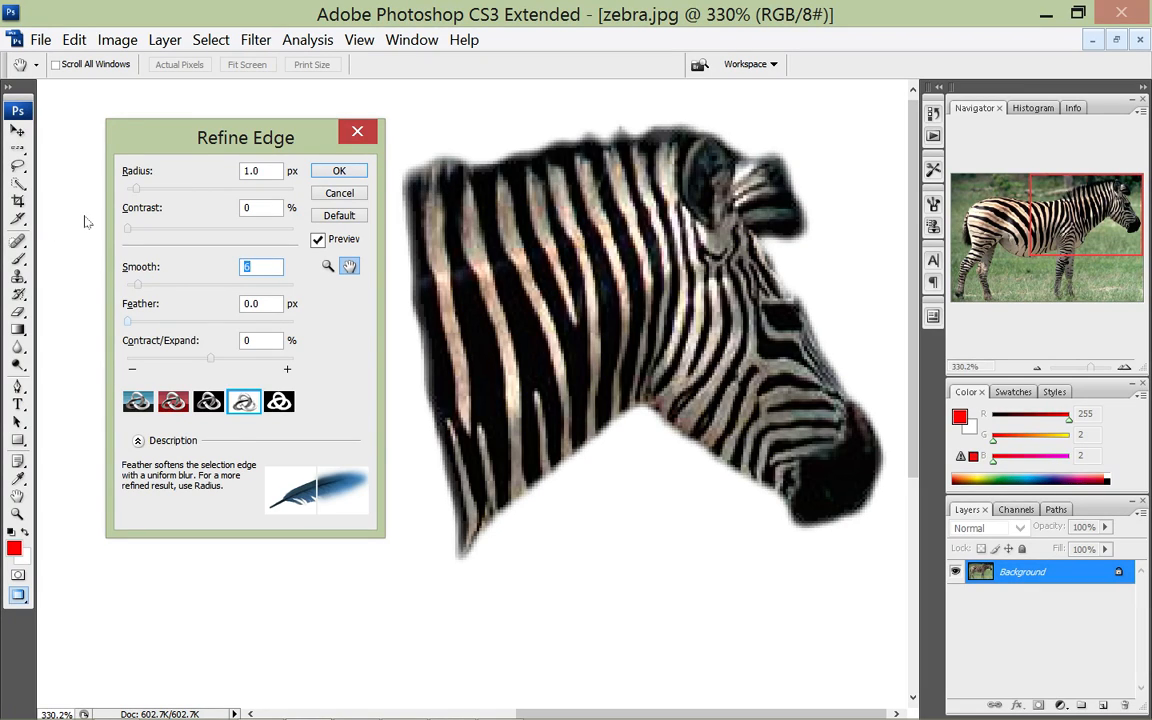
Try a Feather of 11.1 px, reset it to 0 px, and apply the Refine Edge settings.
drag(127, 321, 195, 321)
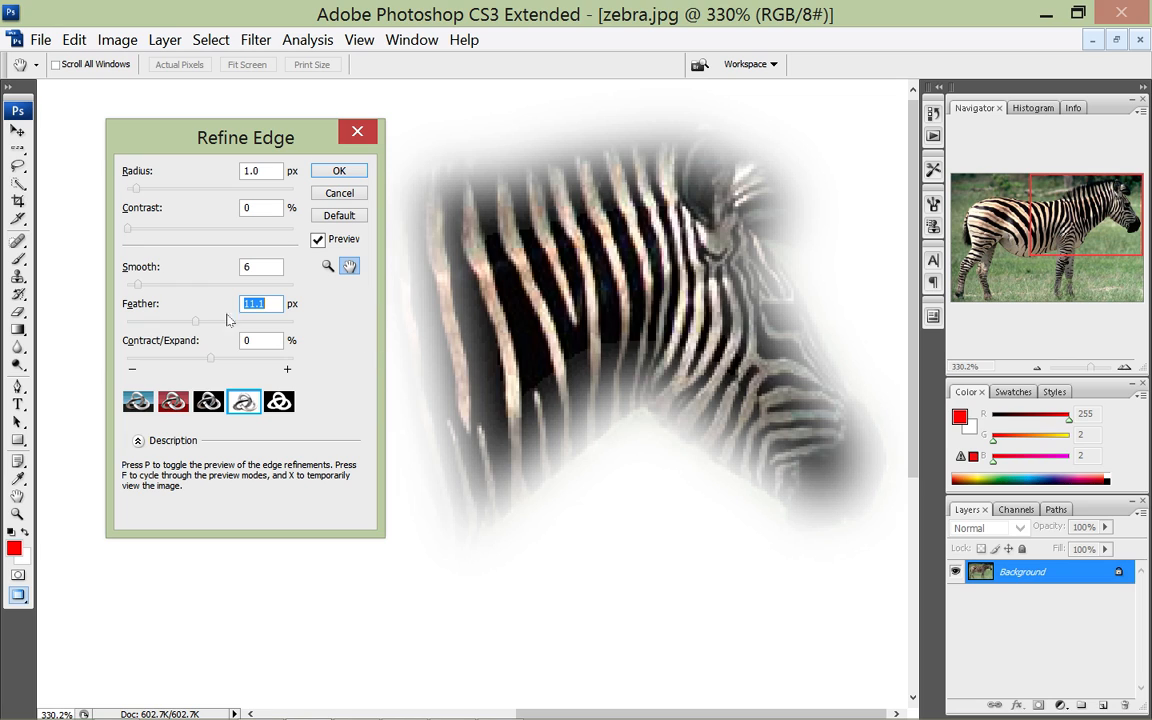
drag(196, 321, 38, 210)
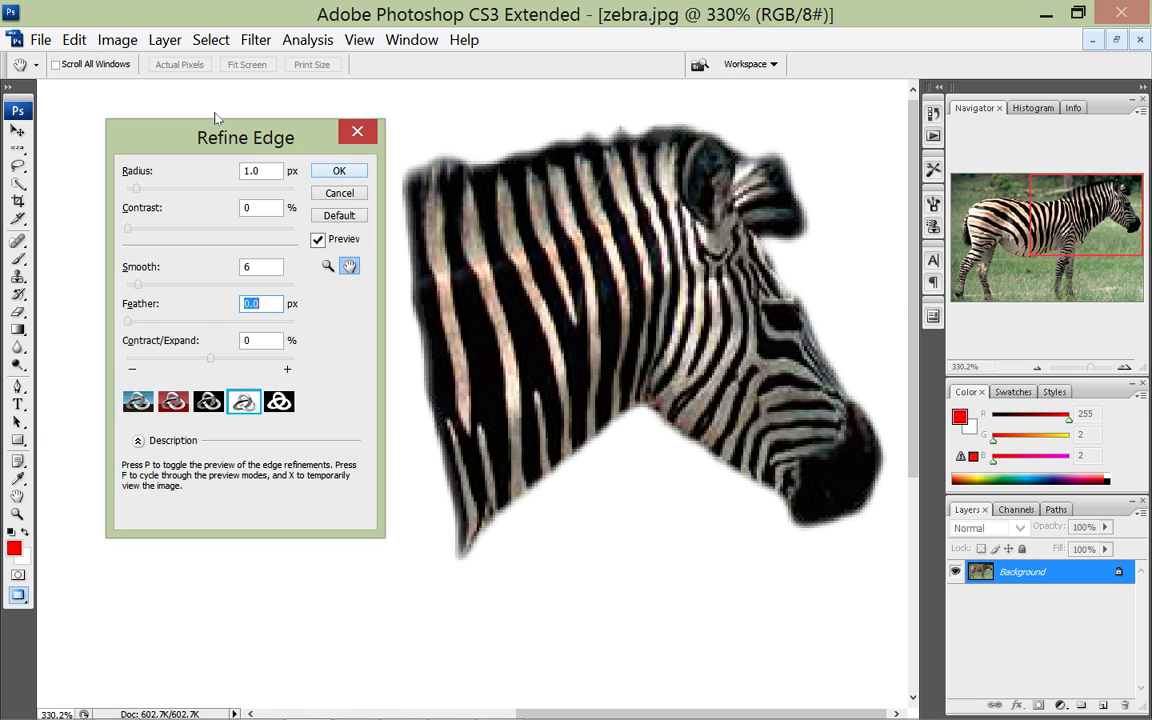
key(Return)
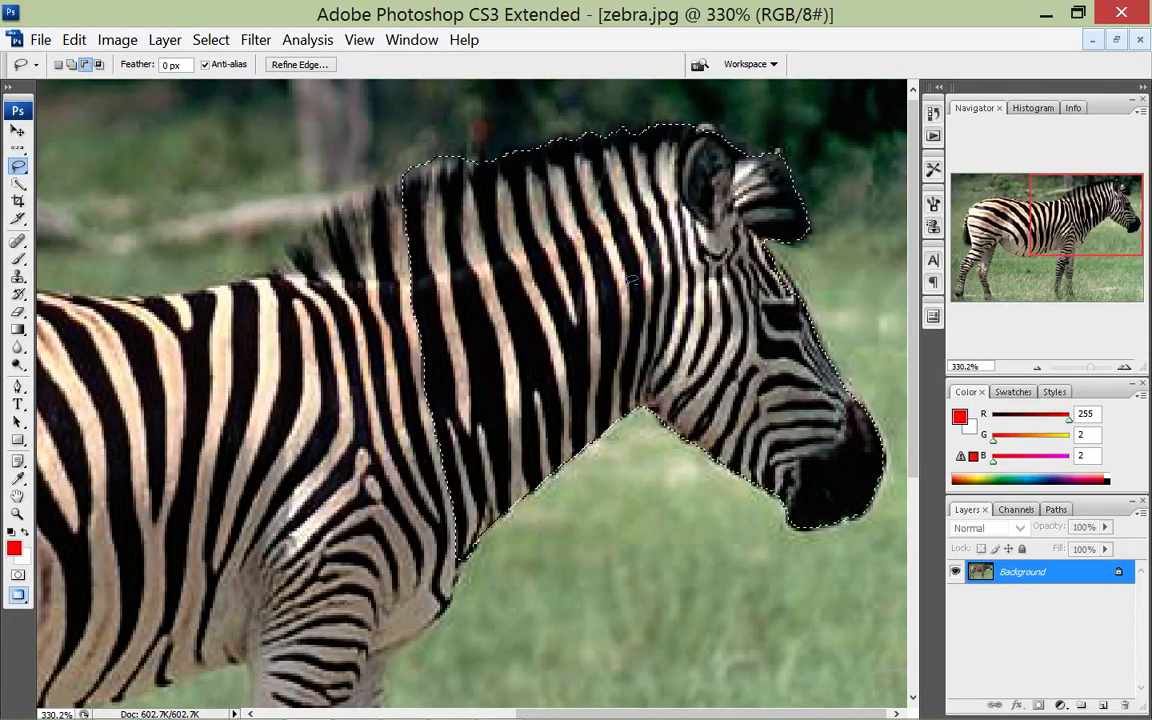
Restore the maximized image windows and arrange the dolphin and zebra.jpg windows side by side.
double_click(740, 27)
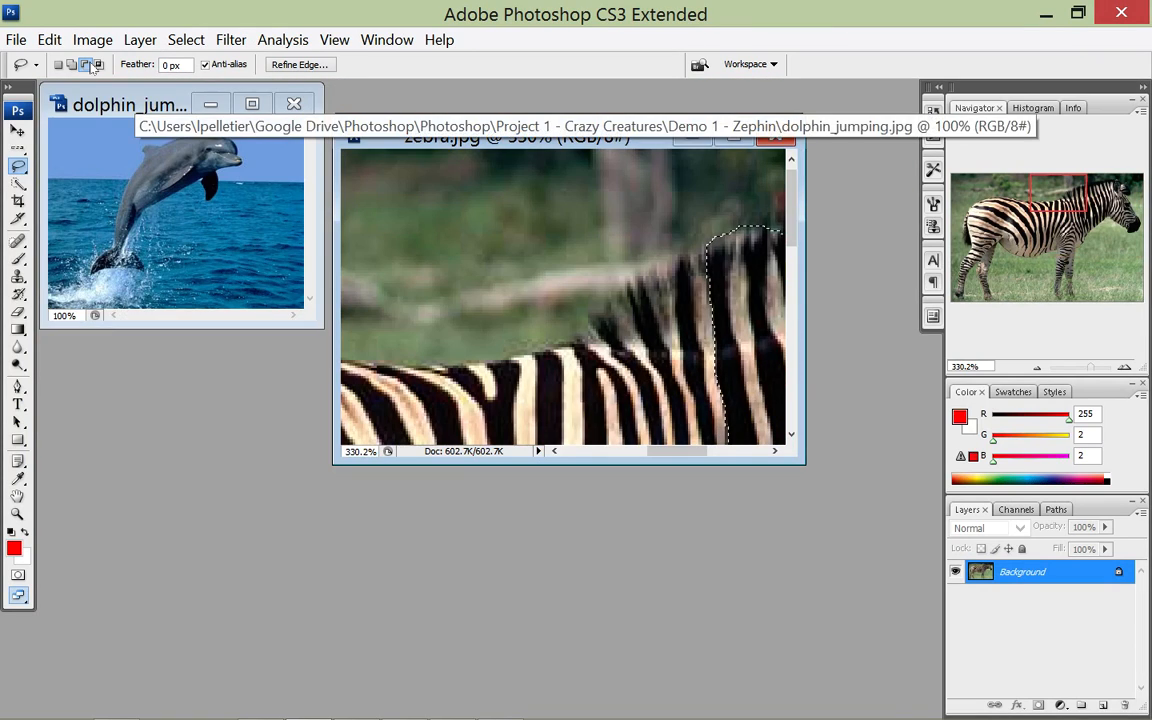
mouse_move(91, 63)
mouse_down()
mouse_move(93, 100)
mouse_move(94, 88)
mouse_up()
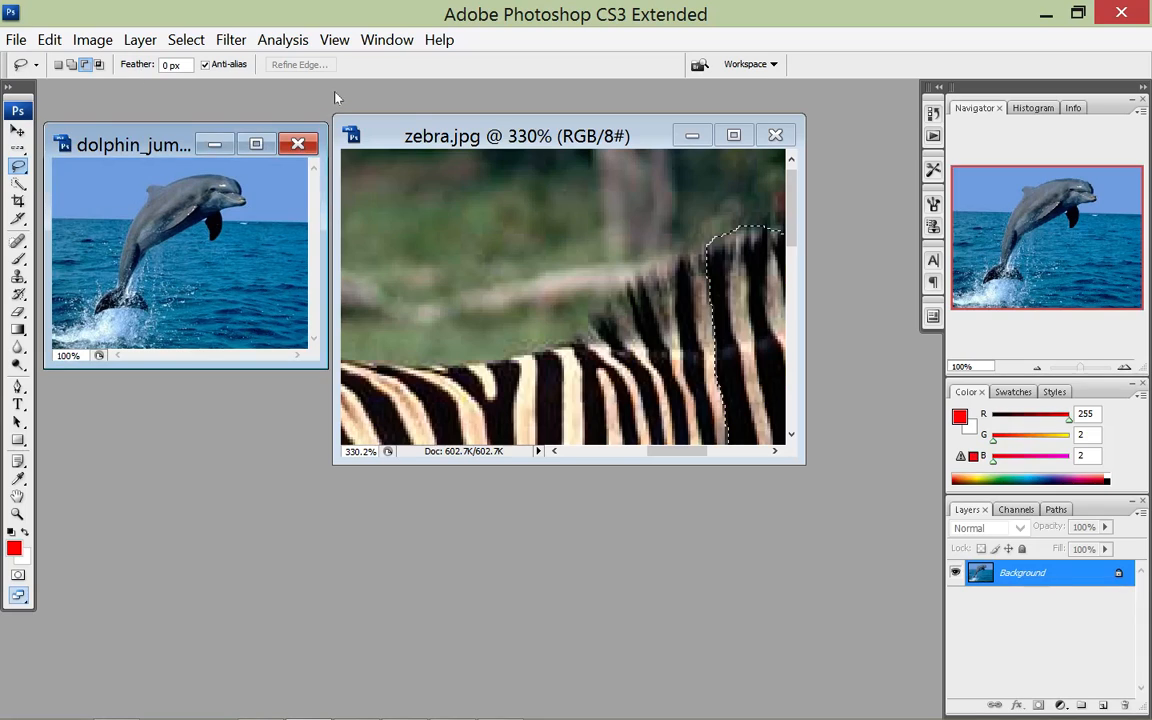
drag(420, 135, 465, 128)
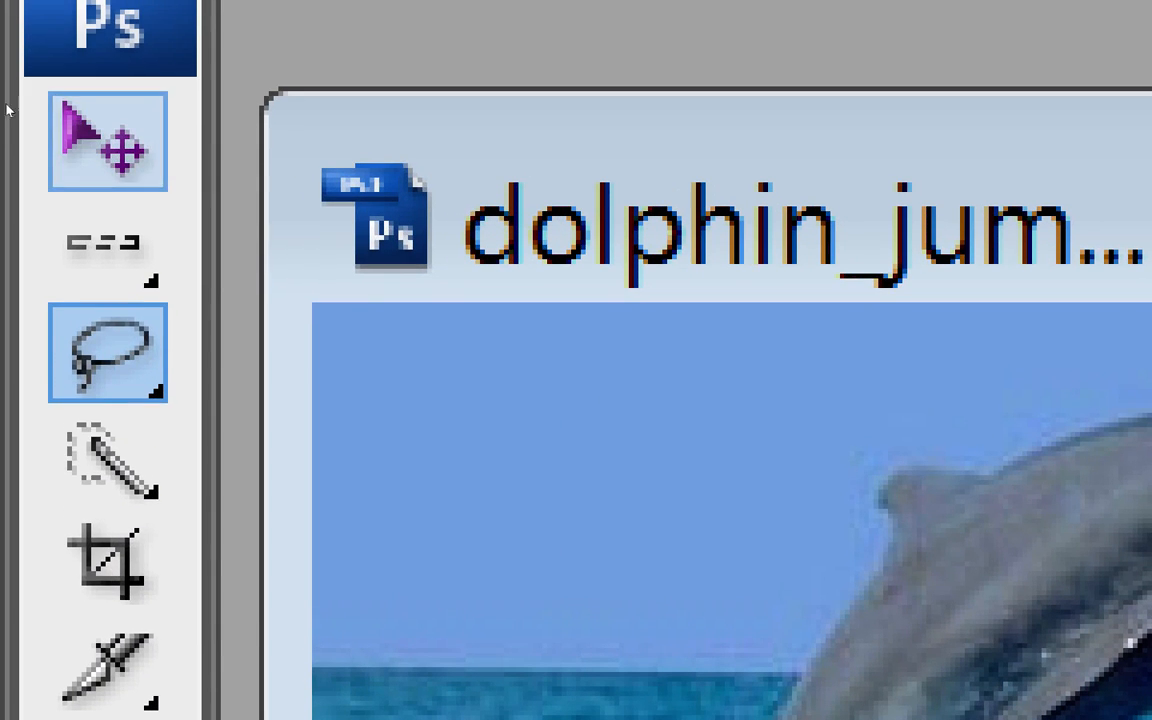
Switch to the Move tool and enlarge the zebra.jpg window to show more of the selected neck.
click(108, 458)
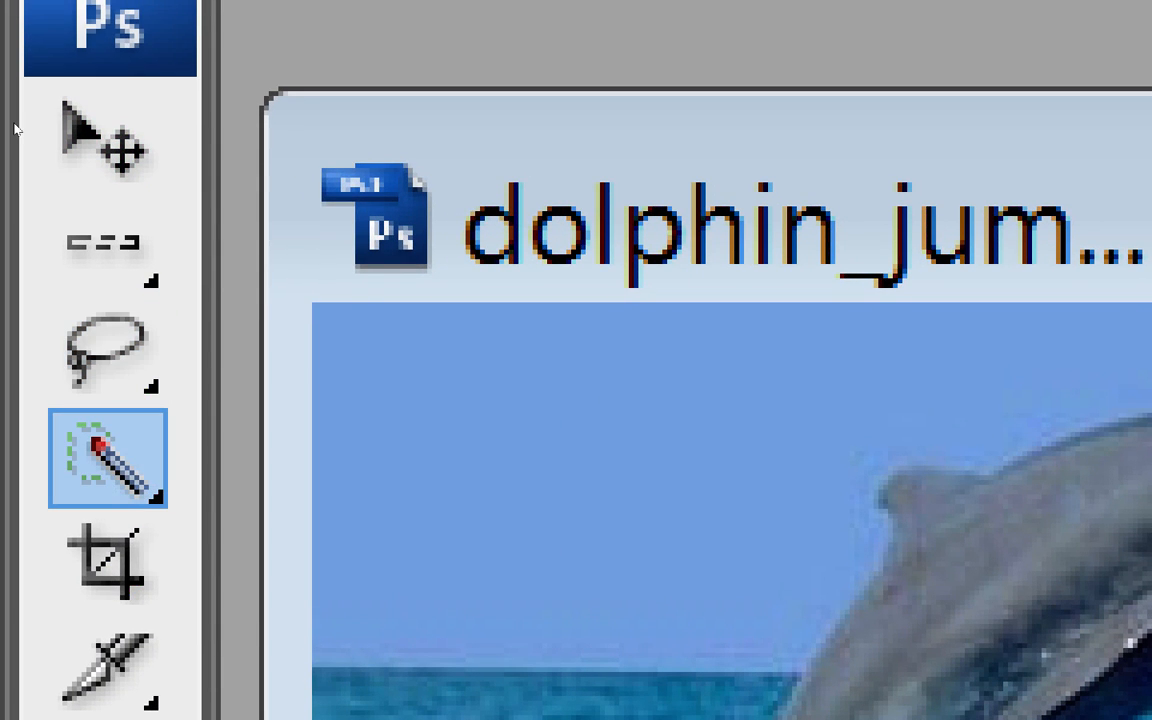
key(l)
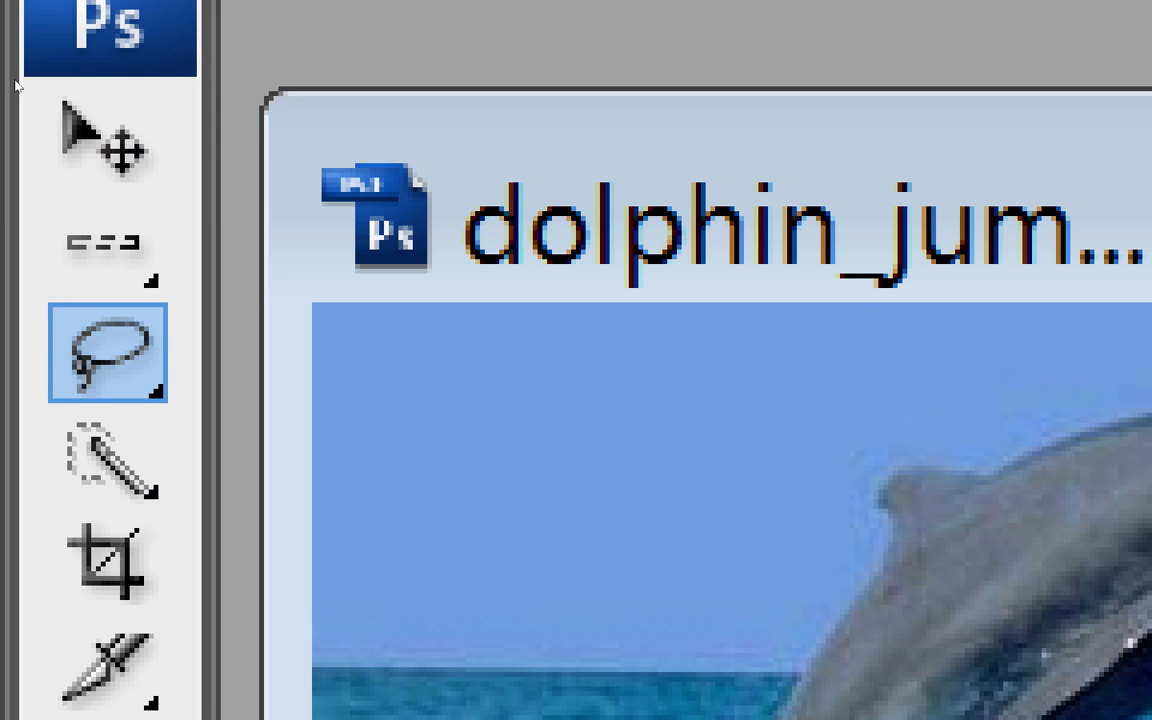
key(v)
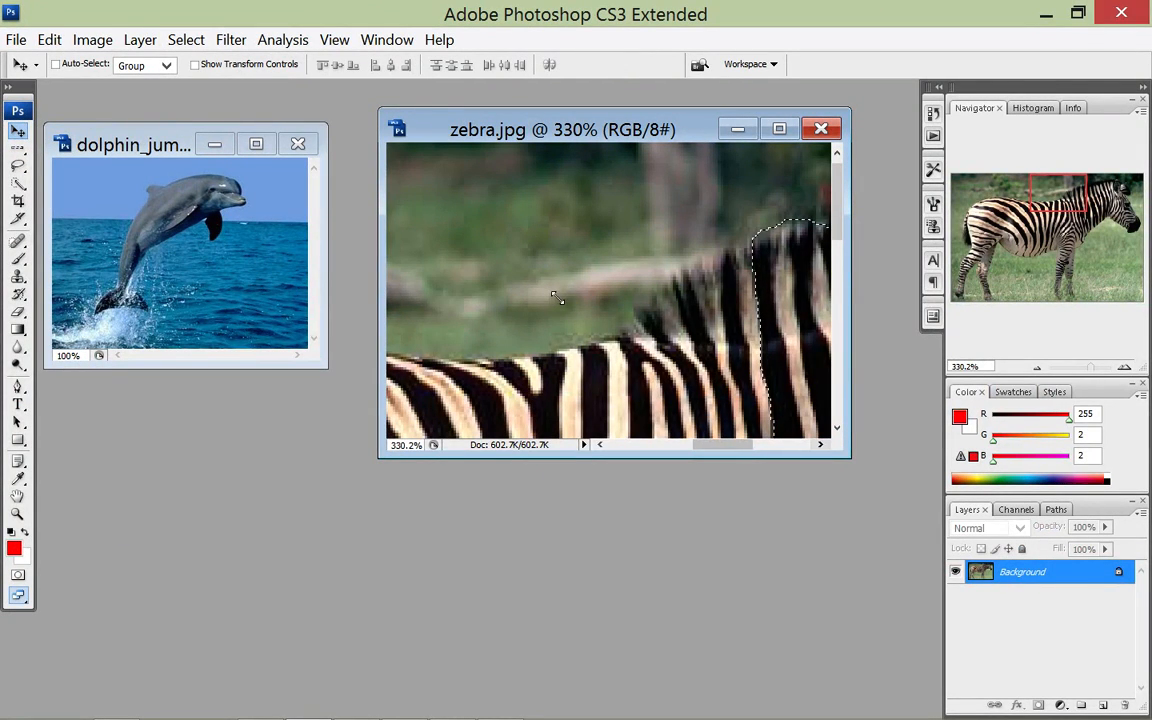
drag(850, 458, 1004, 606)
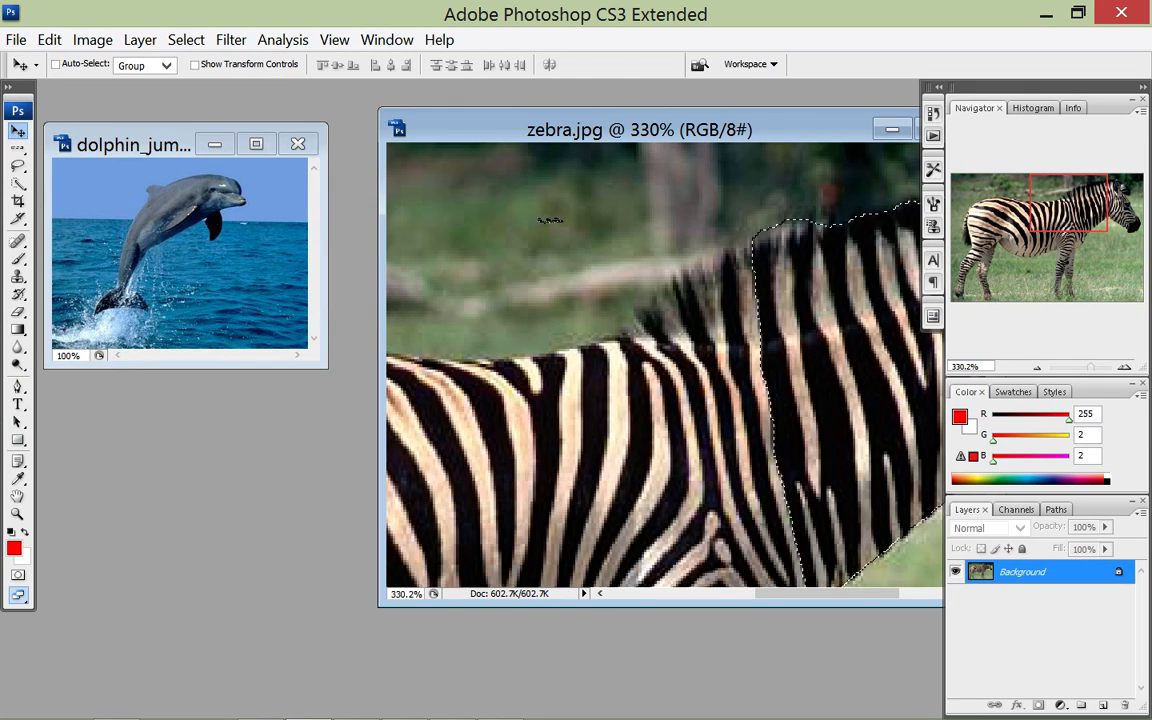
Bring the selected zebra head into dolphin_jumping.jpg, show that image full screen, and position the head over the dolphin's head.
drag(553, 224, 122, 136)
key(f)
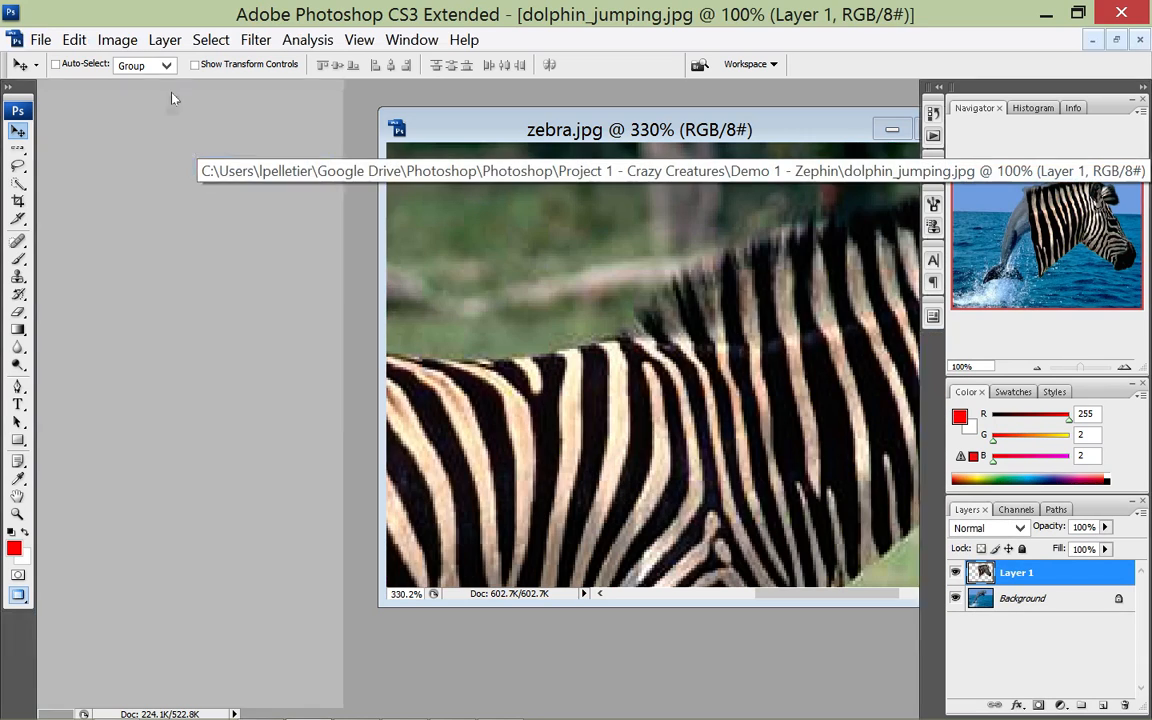
scroll(362, 282, up, 5)
scroll(362, 282, up, 3)
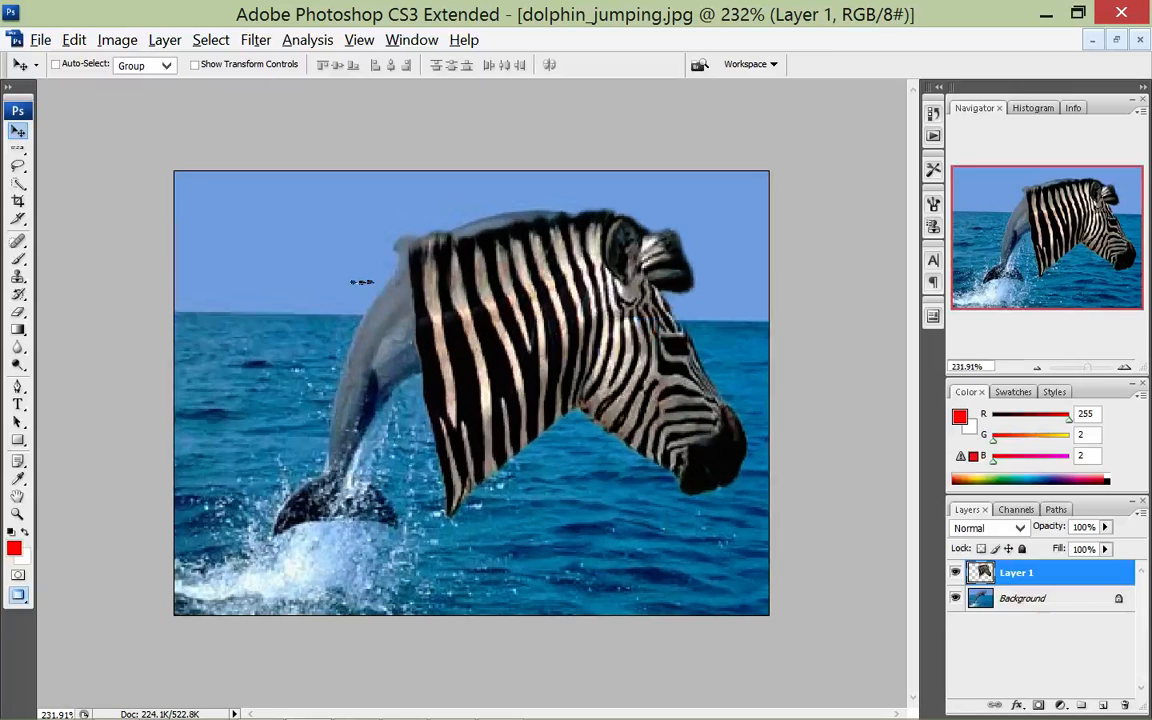
drag(353, 237, 388, 217)
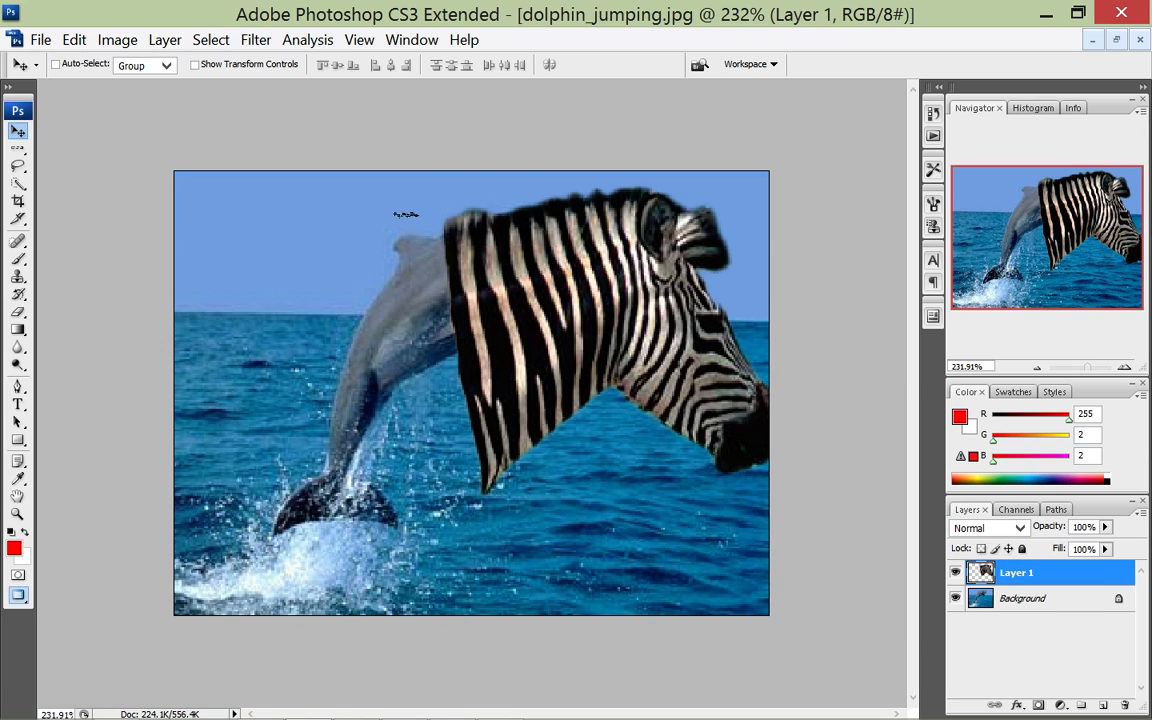
drag(404, 211, 432, 220)
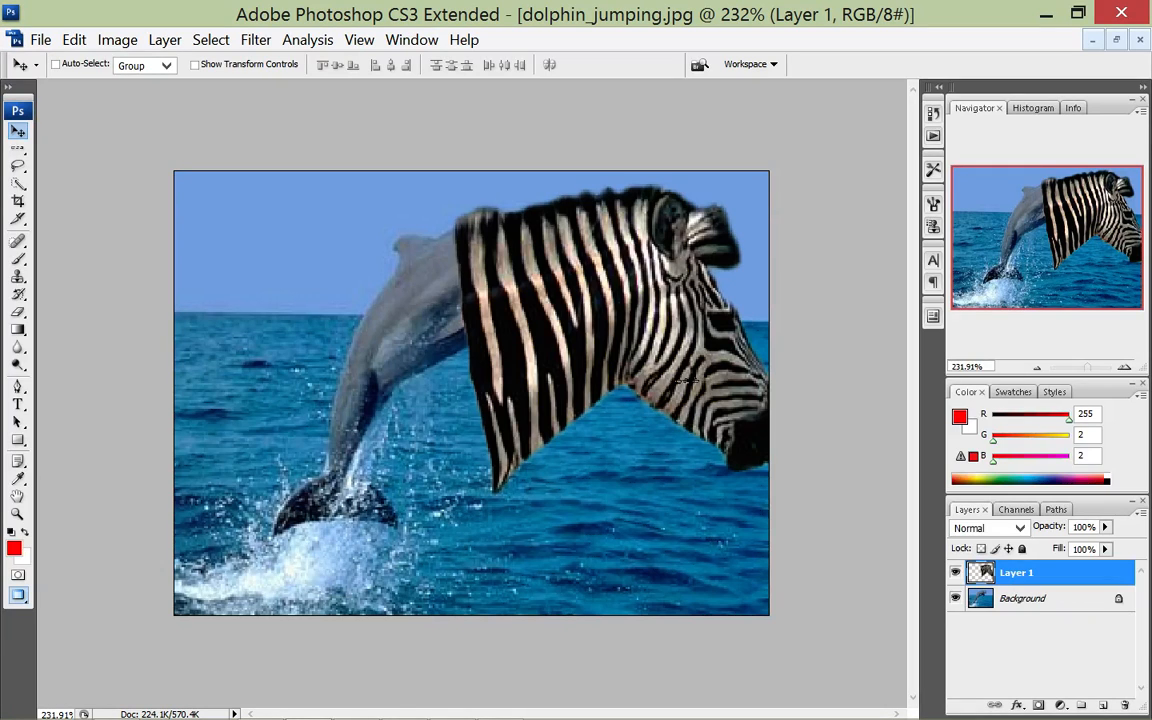
Rename the layer holding the zebra head as Zebra.
double_click(1016, 573)
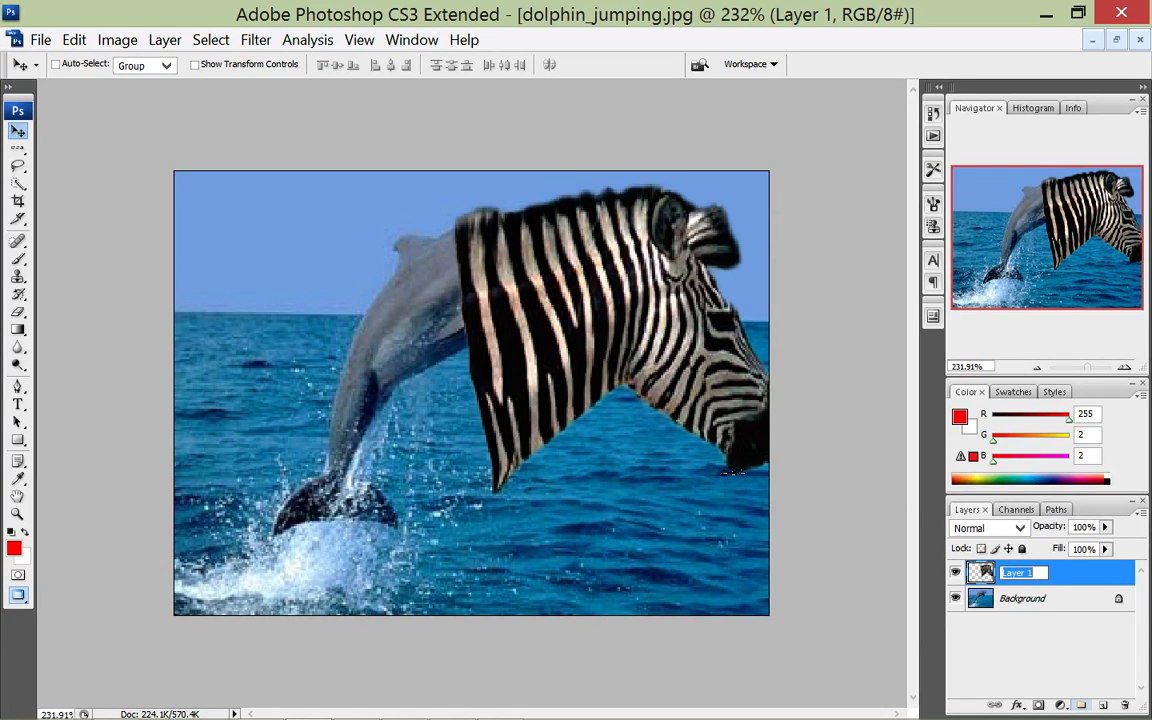
text(Zebra)
key(Return)
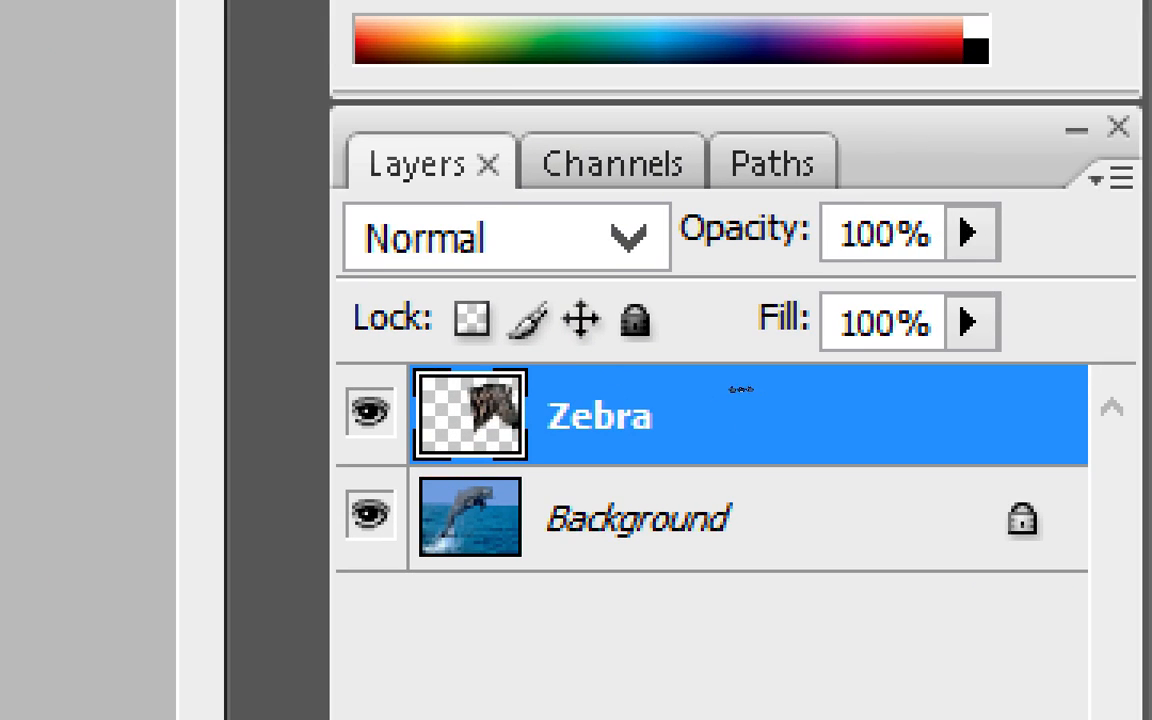
double_click(689, 385)
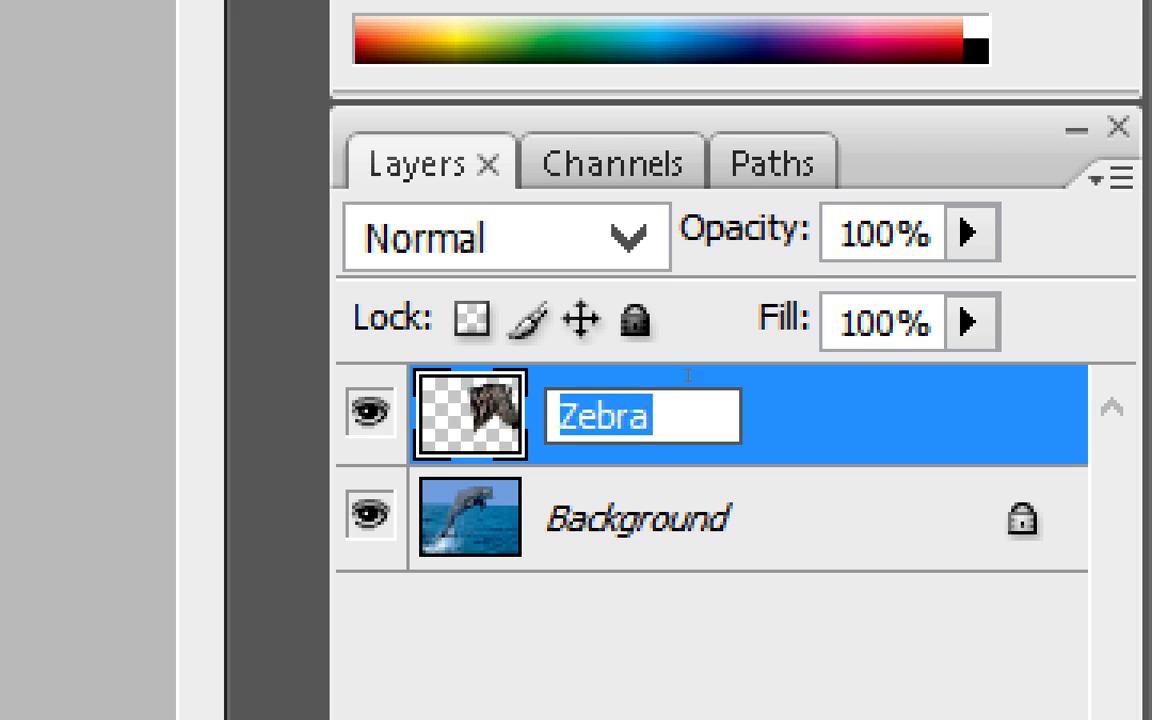
key(Return)
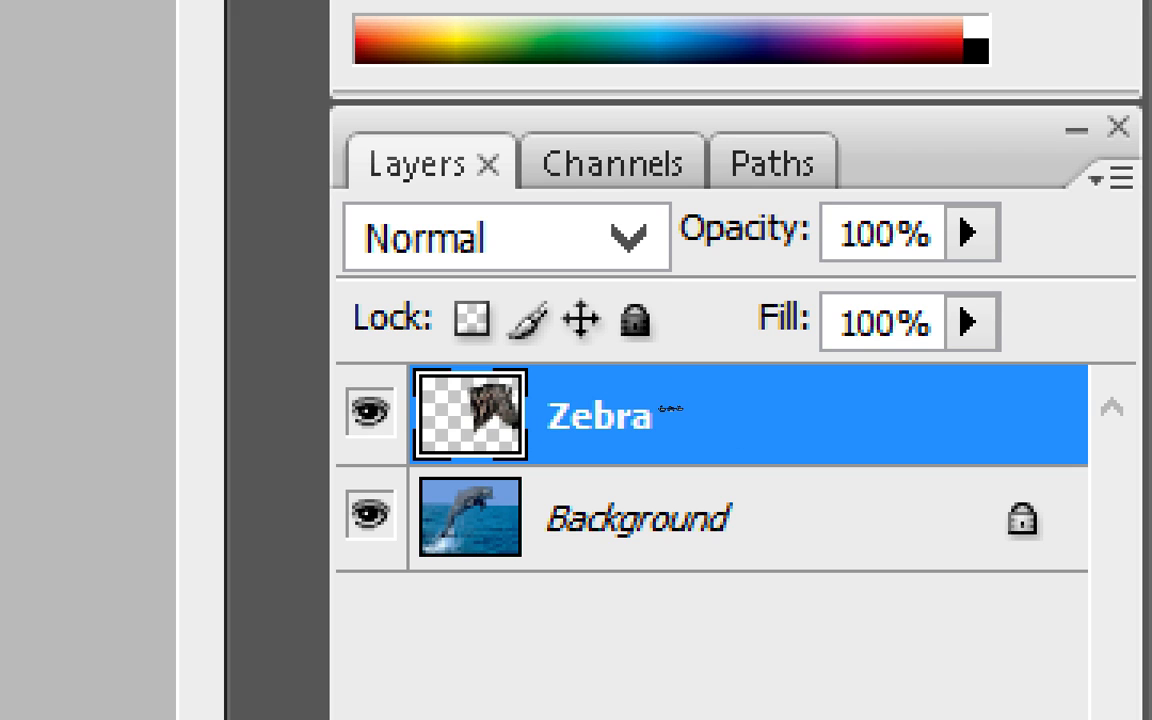
Make the Zebra layer active again and shift the zebra head slightly up and back toward the dolphin's body.
key(alt+bracketleft)
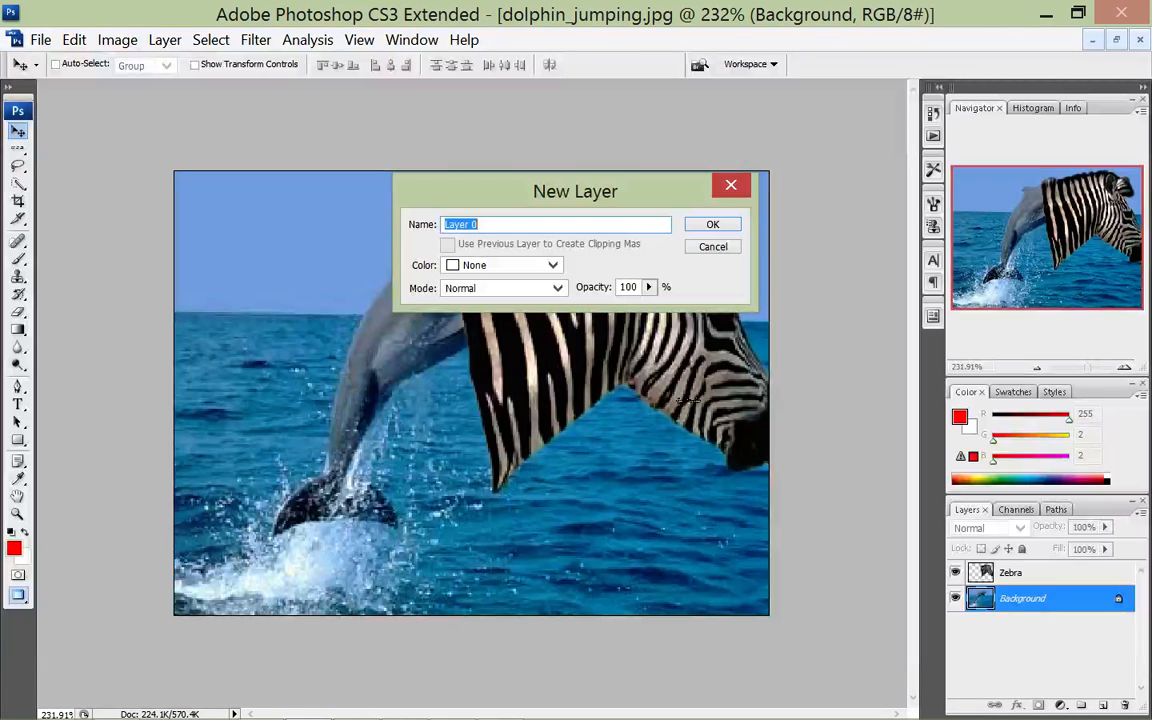
key(Escape)
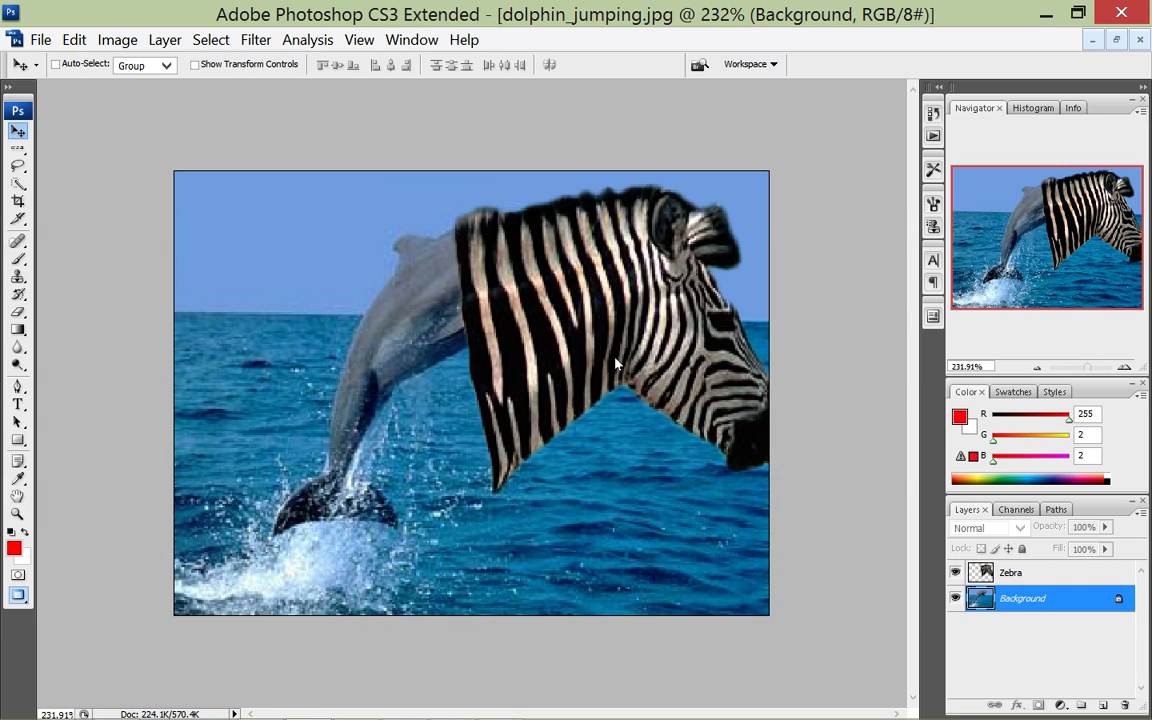
click(1030, 573)
drag(462, 232, 436, 224)
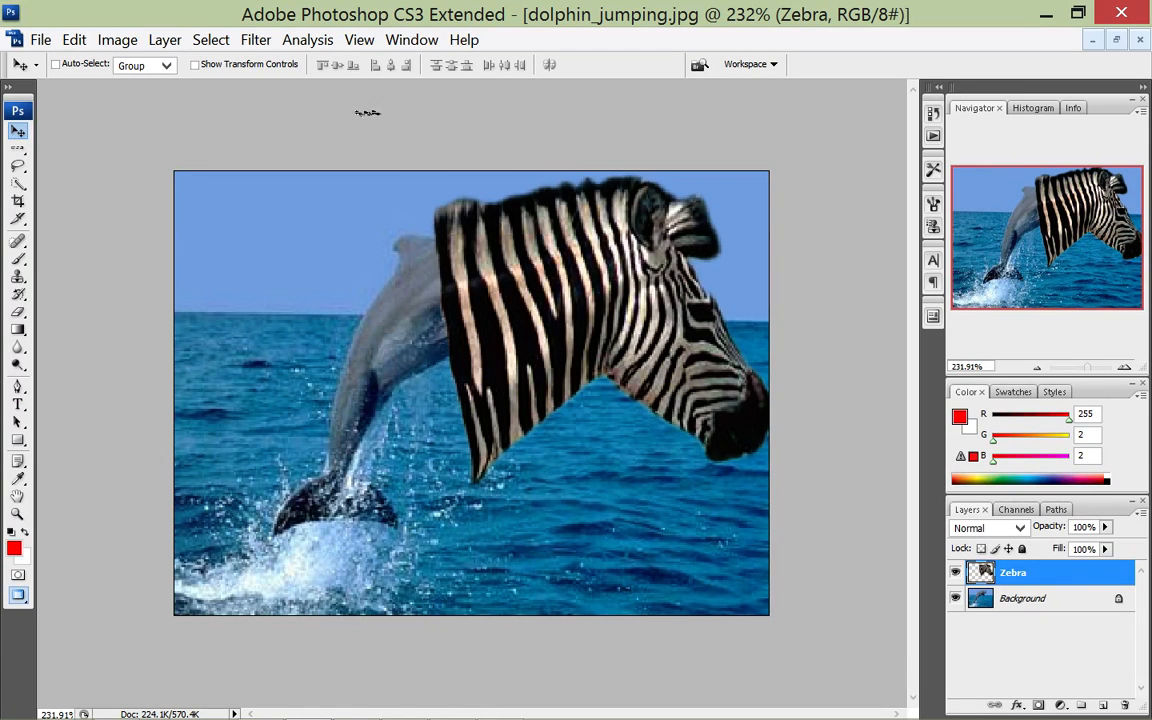
click(70, 38)
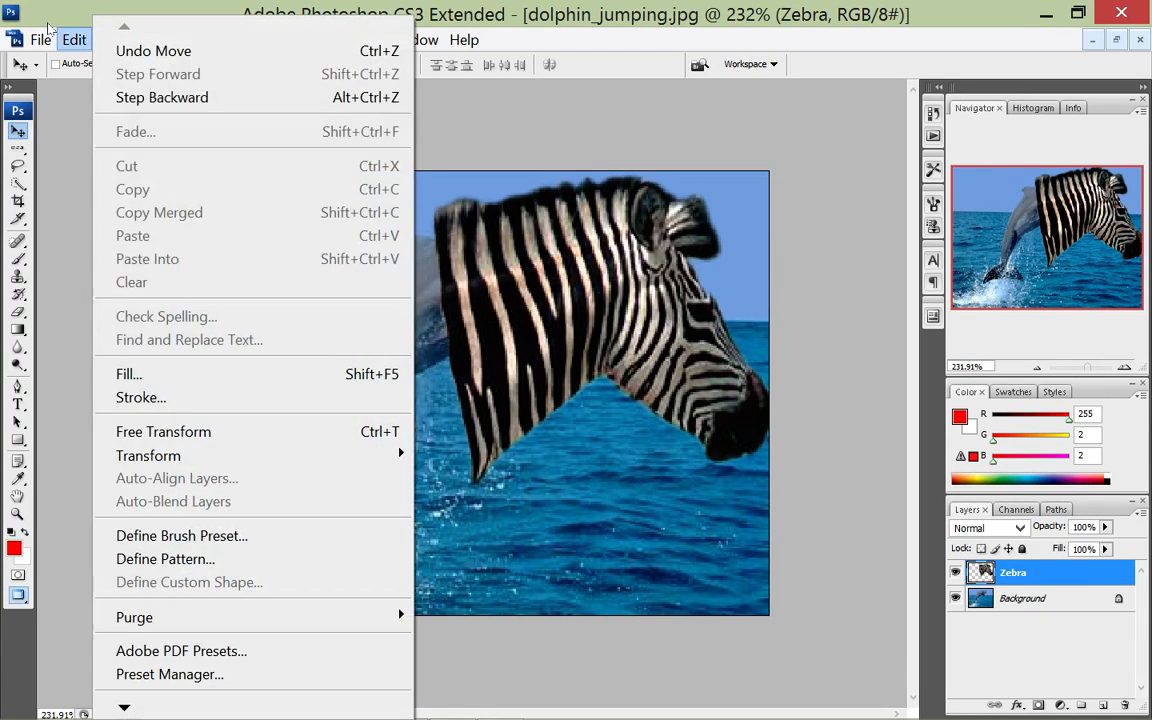
mouse_move(282, 455)
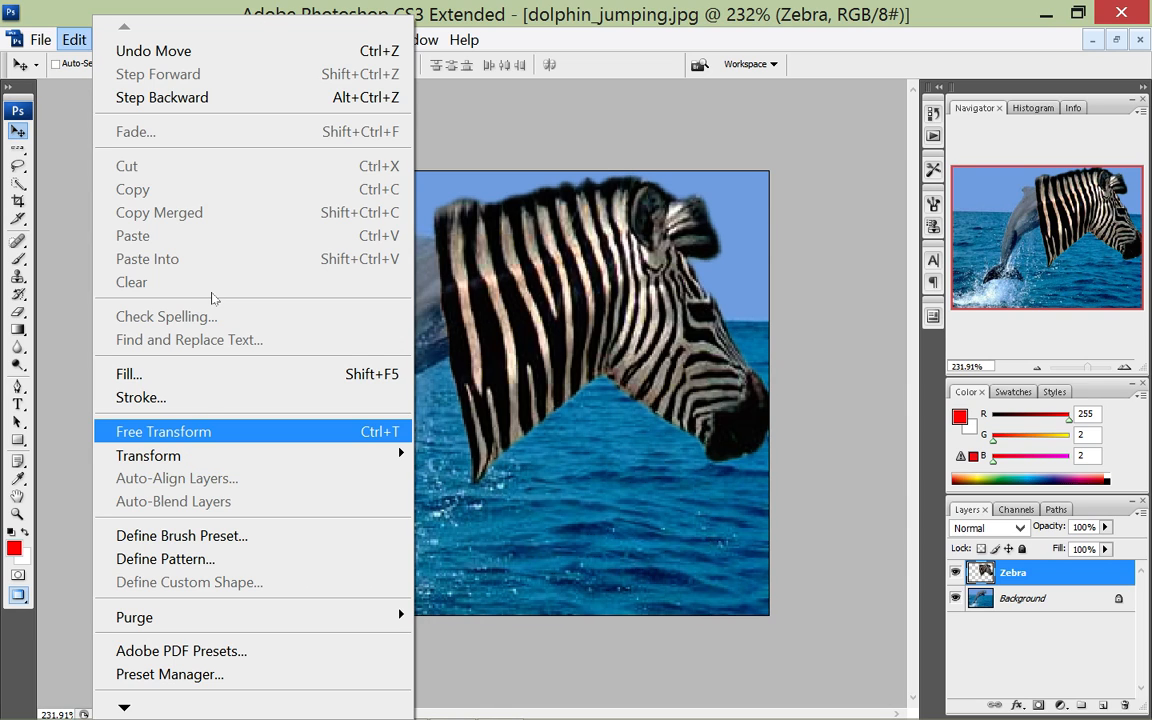
key(Escape)
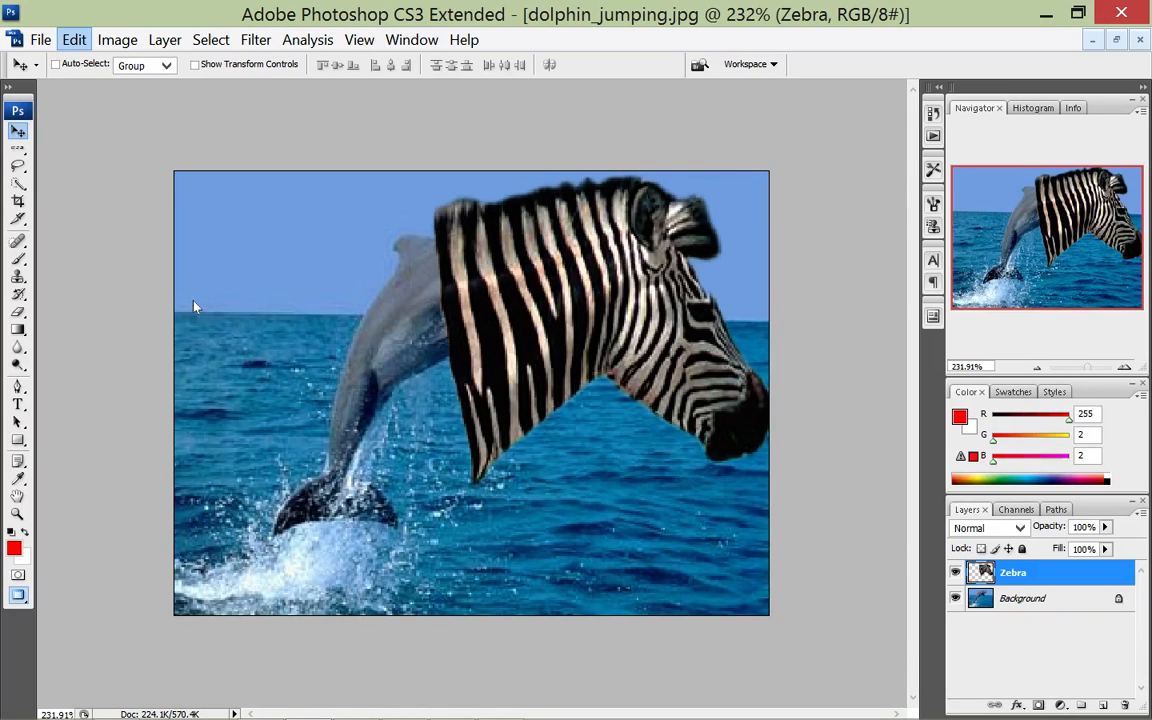
click(194, 301)
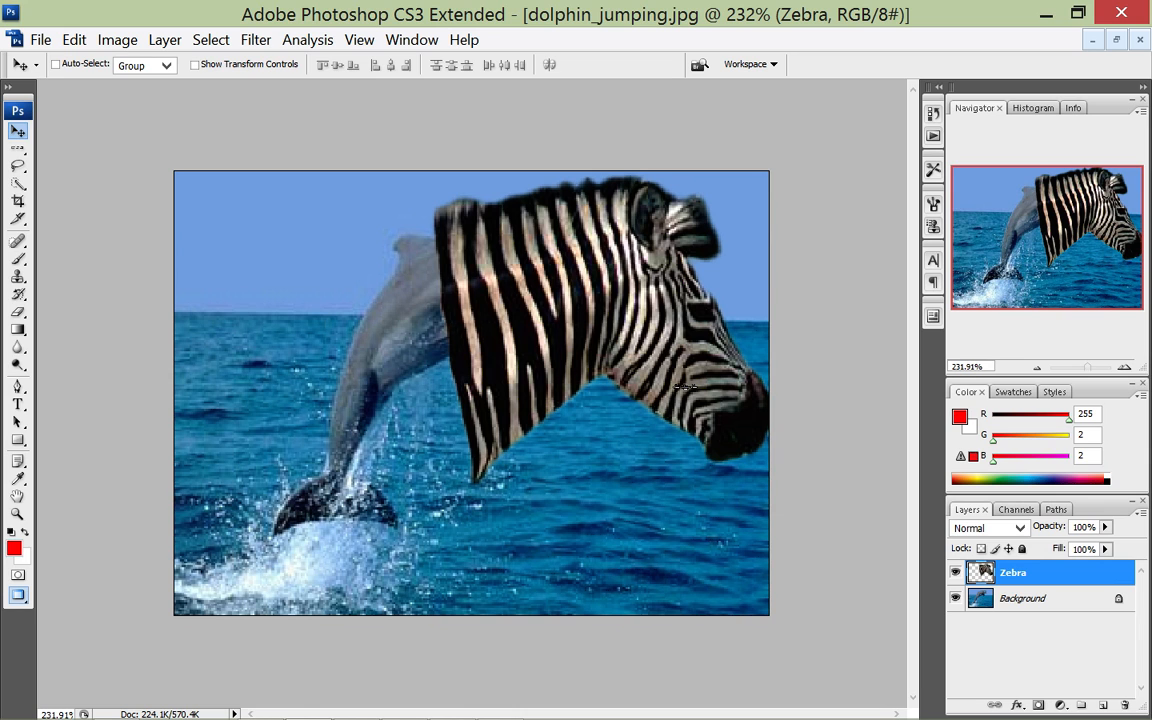
Free Transform the Zebra layer, scaling the head down to about 63% width and 57% height.
key(ctrl+t)
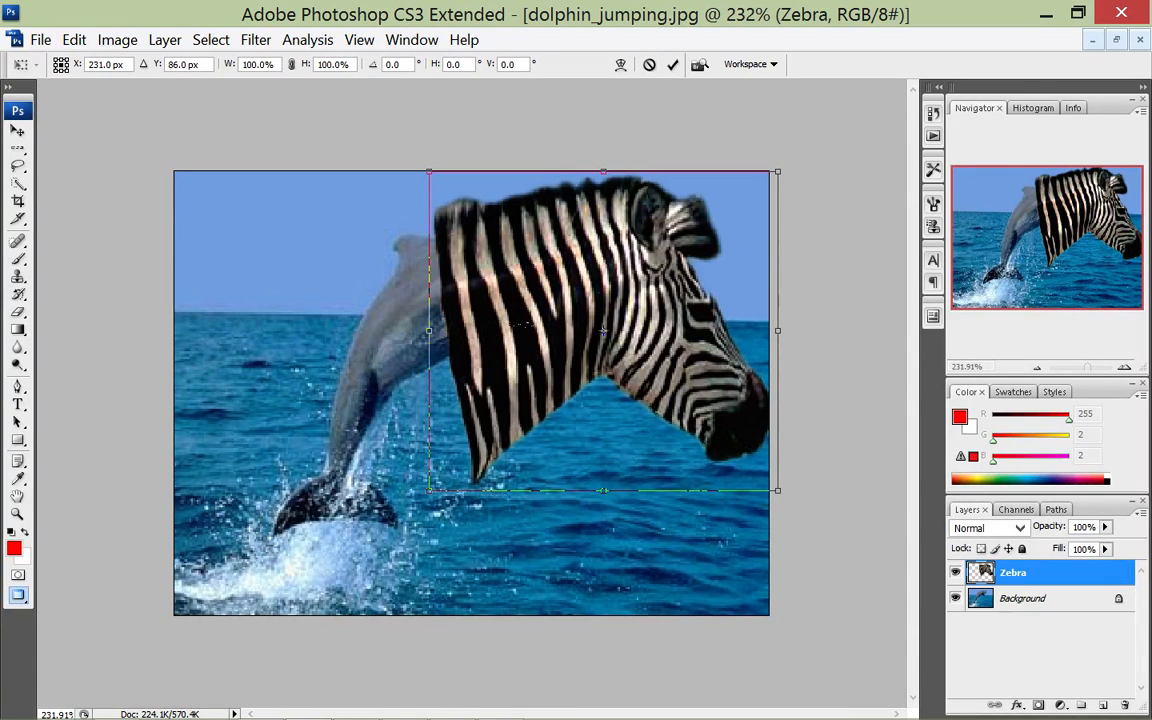
drag(525, 324, 472, 308)
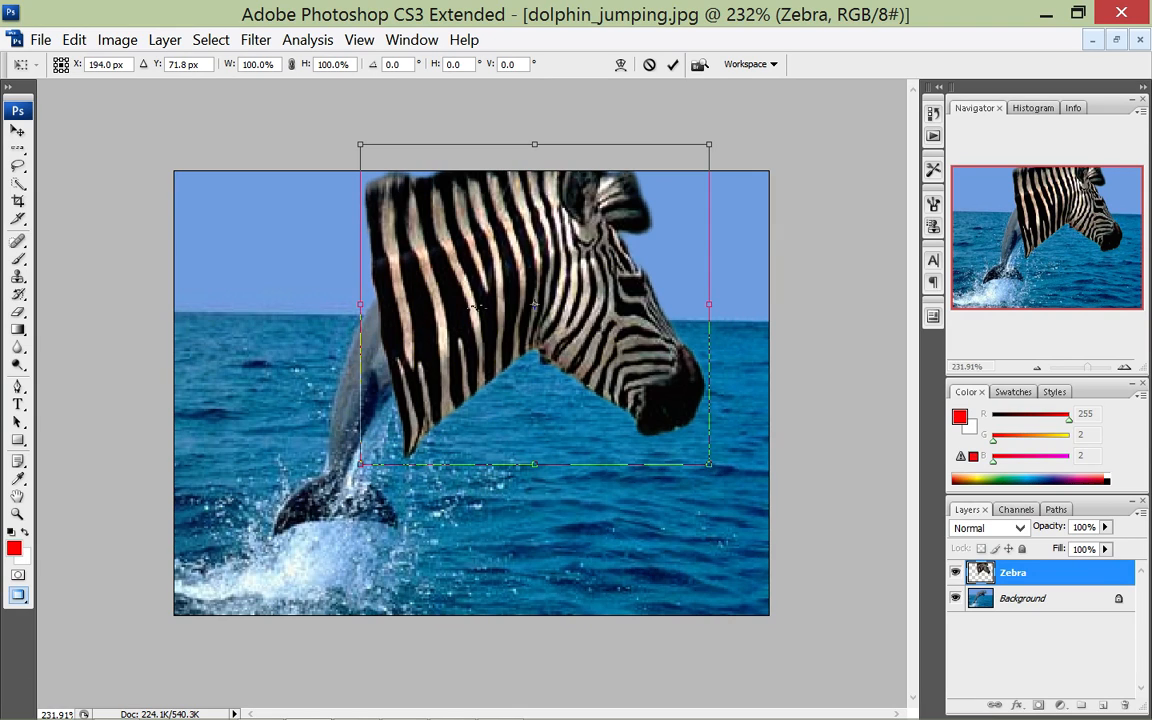
drag(534, 464, 534, 433)
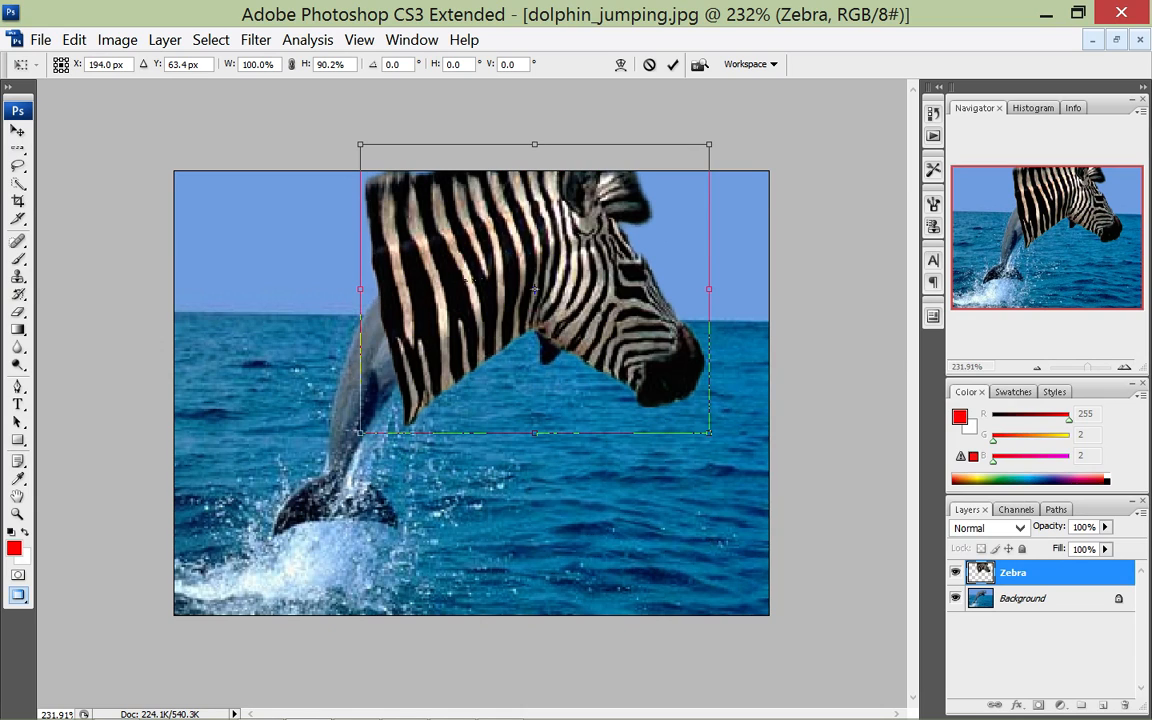
drag(709, 433, 579, 326)
drag(500, 210, 505, 216)
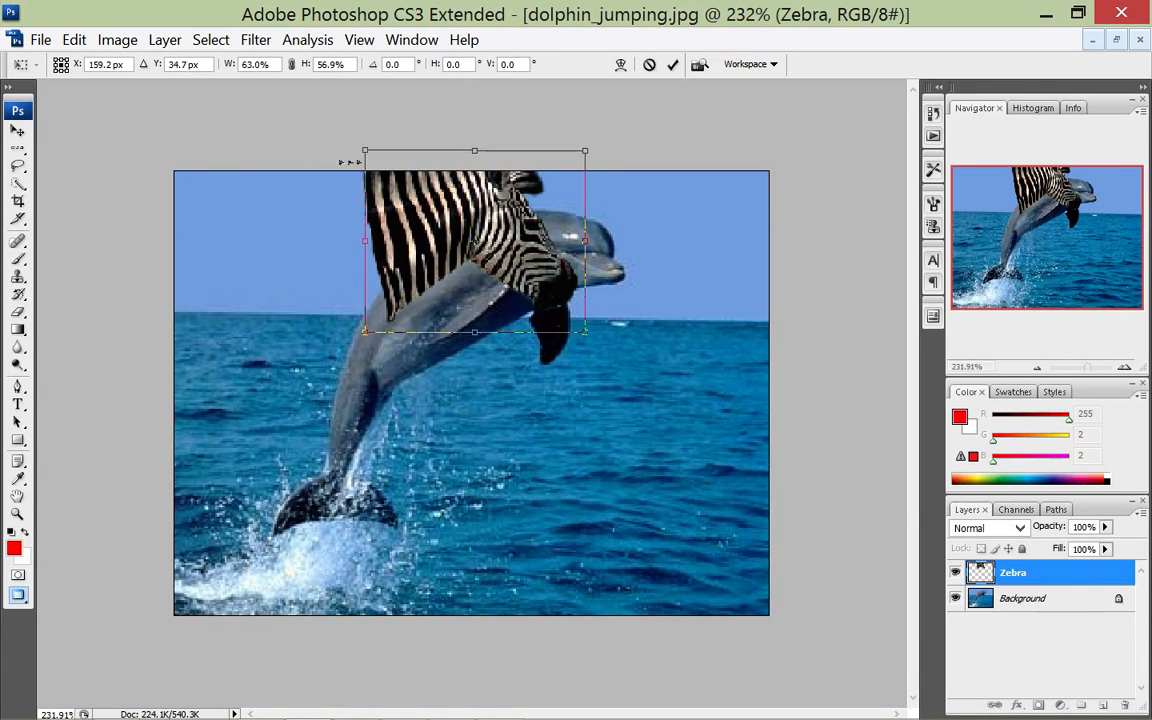
Place the zebra head over the dolphin's head, reduce its height to about 47.6%, and apply the transform.
drag(352, 161, 402, 180)
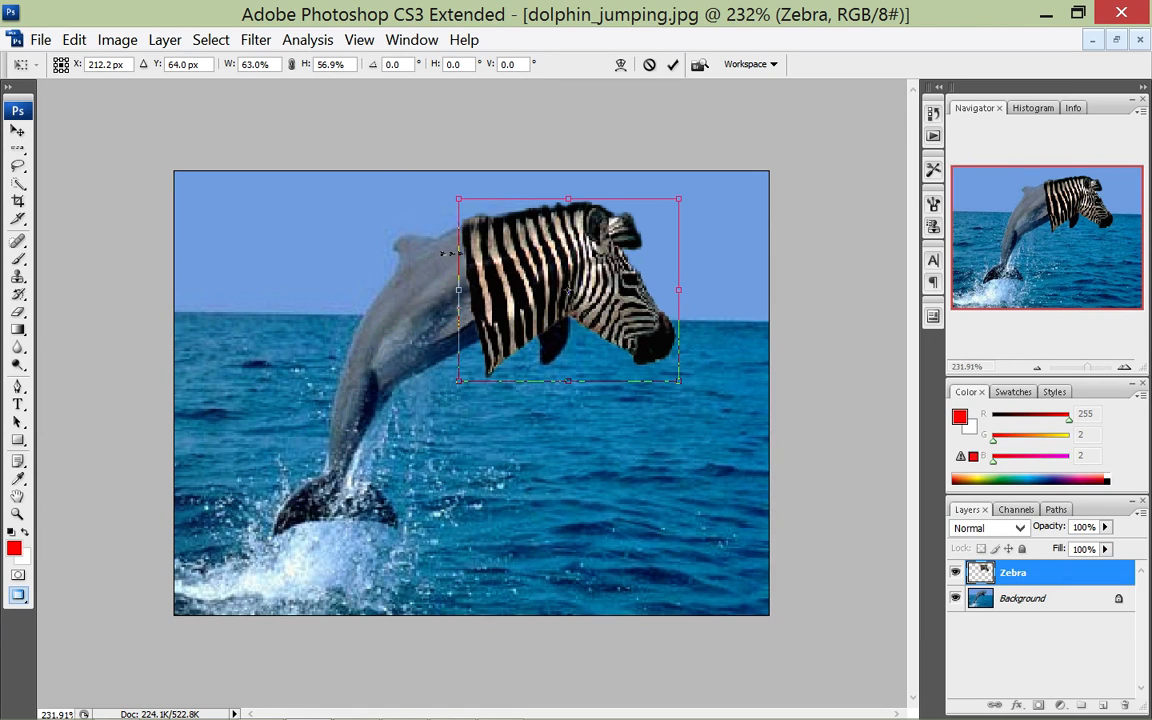
drag(449, 254, 447, 250)
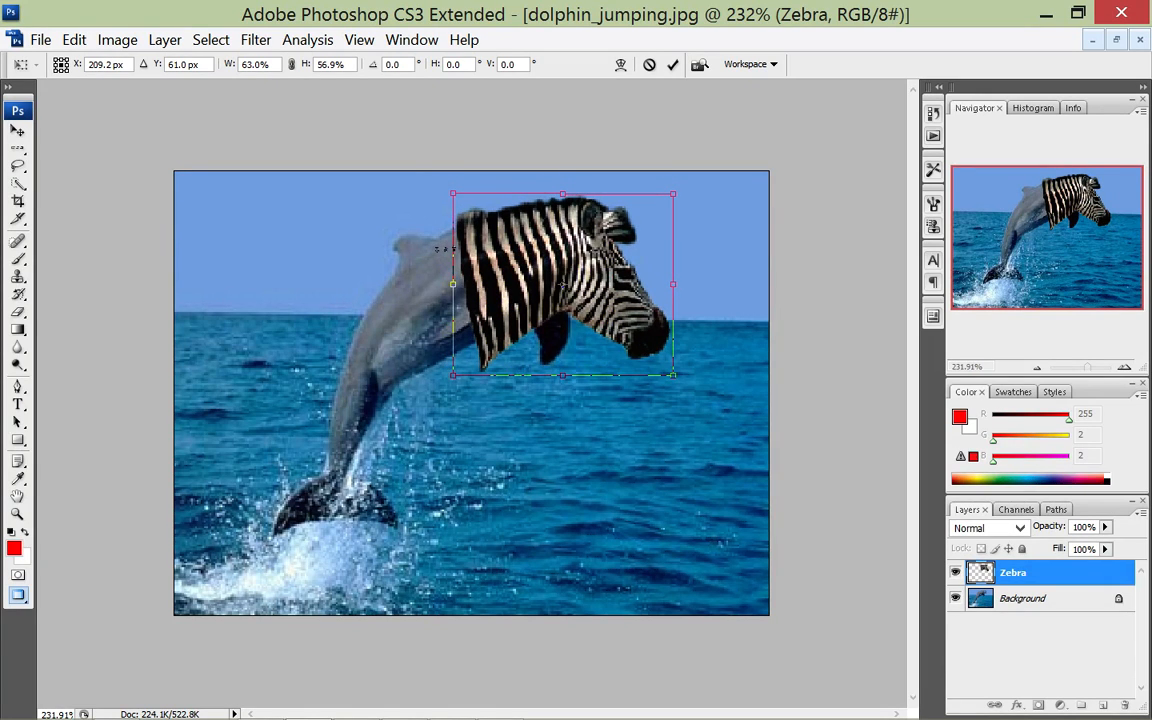
drag(419, 248, 419, 244)
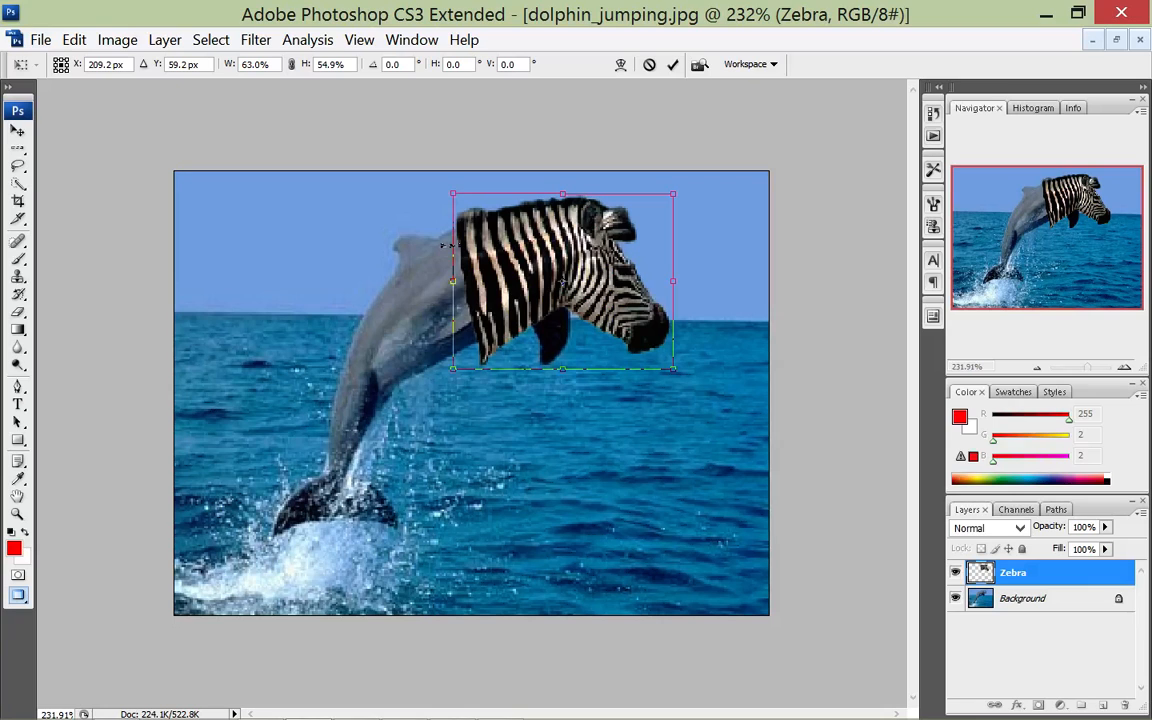
mouse_move(443, 244)
mouse_down()
mouse_move(396, 241)
mouse_move(435, 226)
mouse_move(440, 260)
mouse_up()
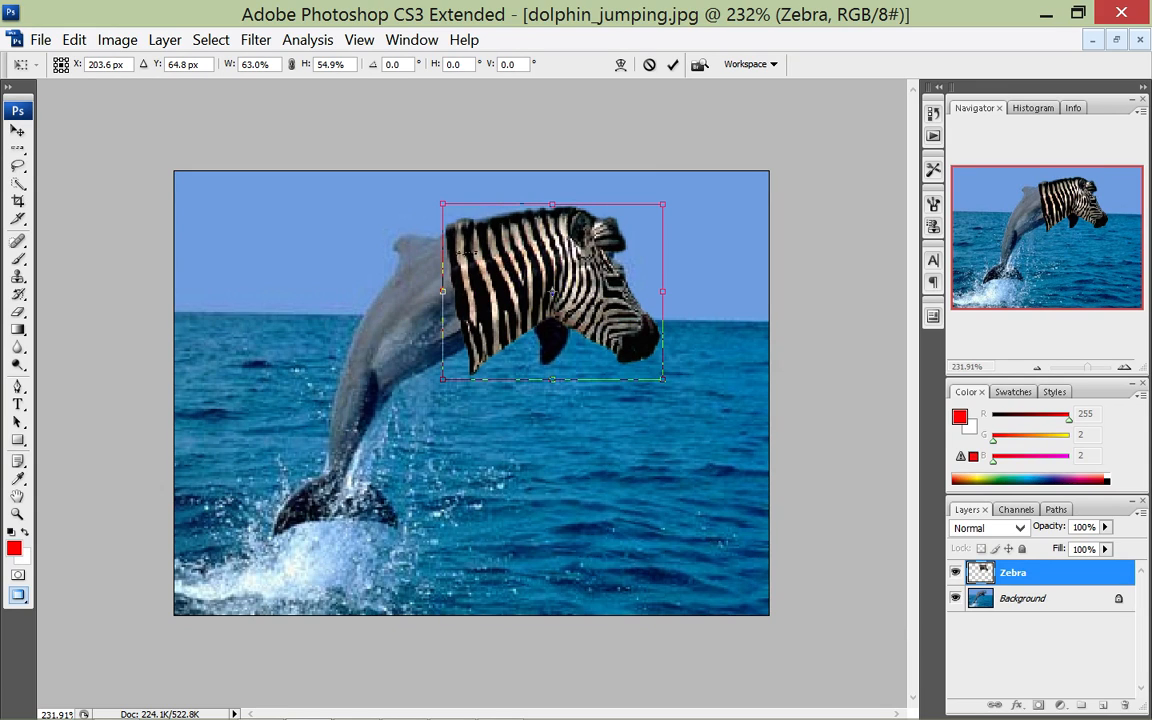
drag(433, 251, 432, 237)
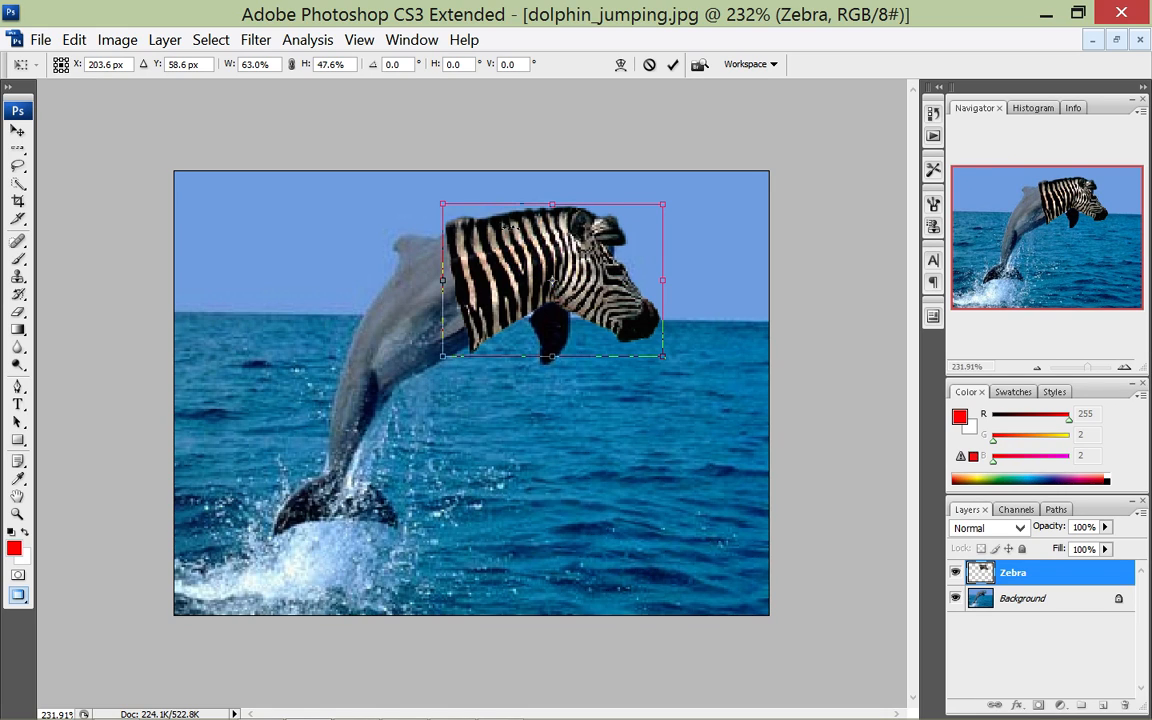
key(Return)
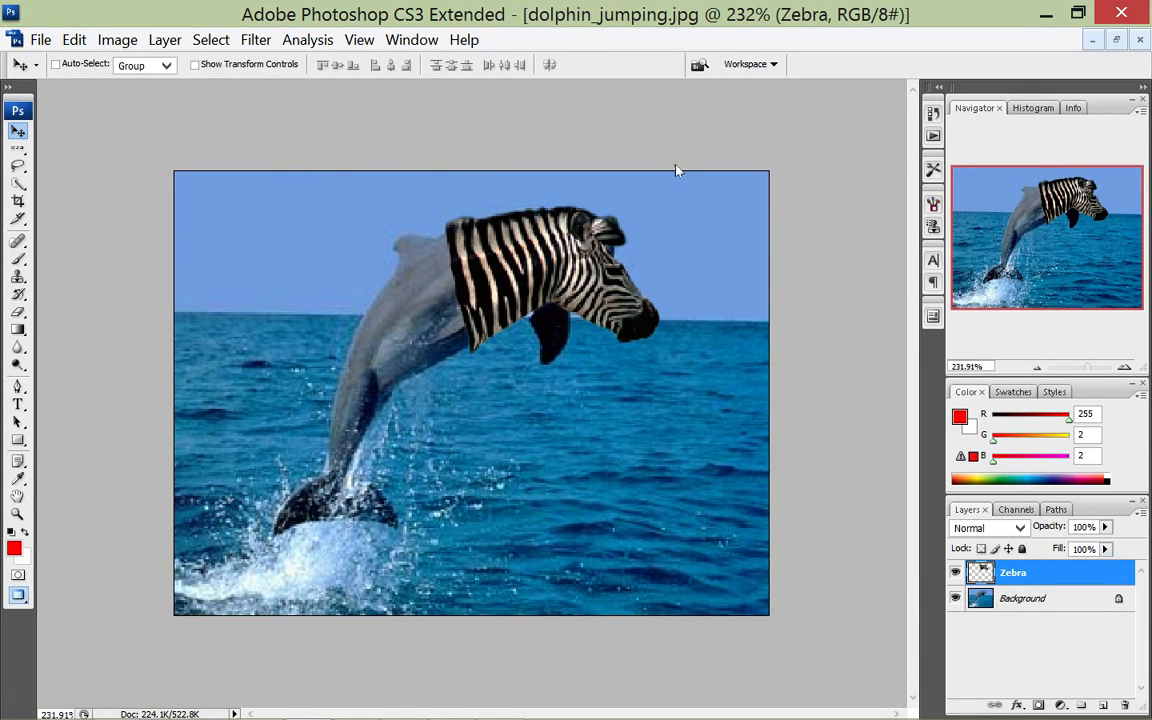
Switch to the Eraser tool and set its brush hardness to 0%.
scroll(343, 240, up, 2)
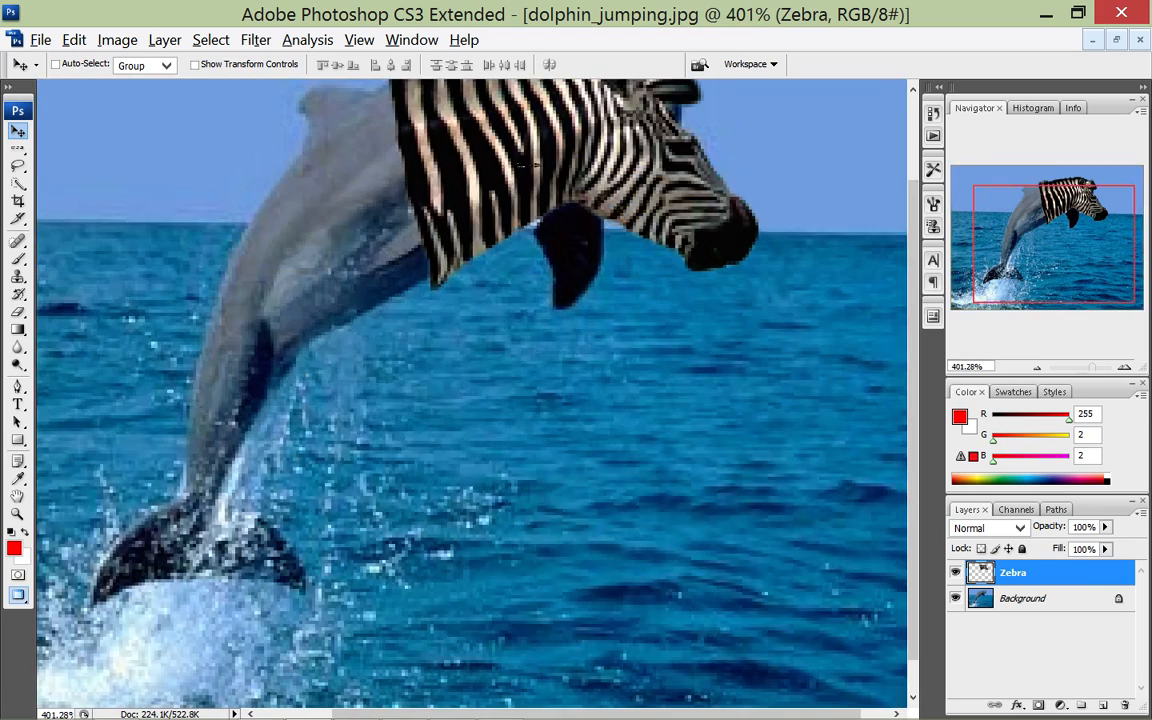
scroll(605, 140, up, 3)
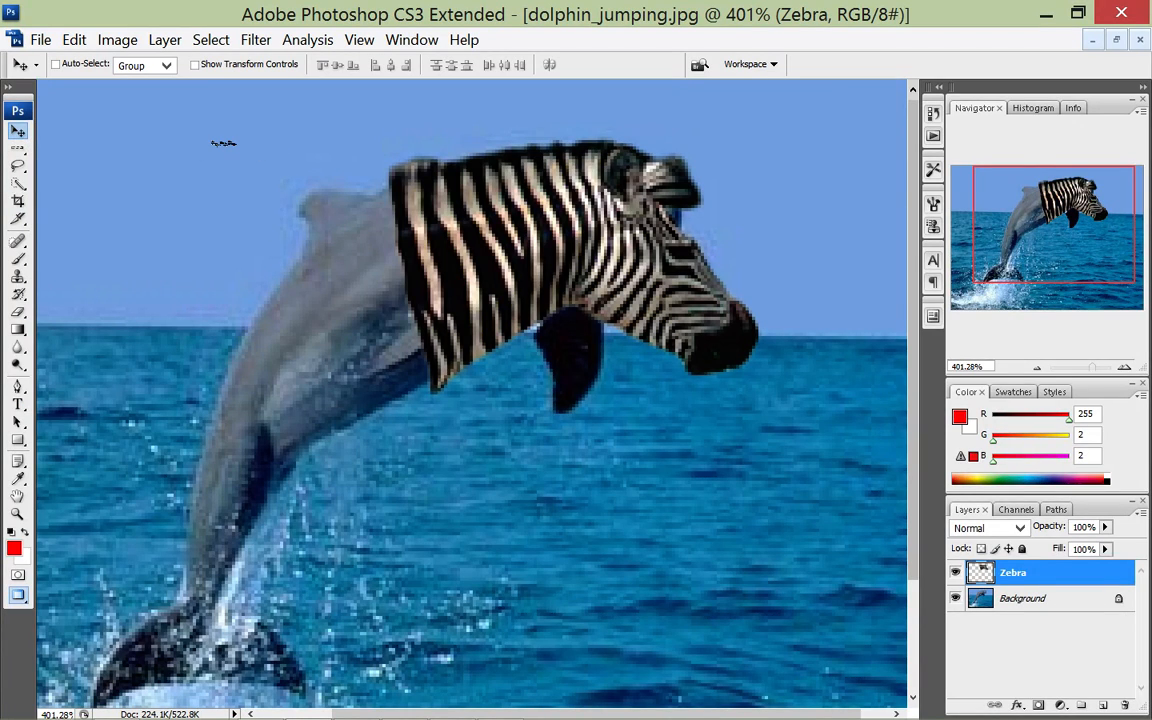
key(e)
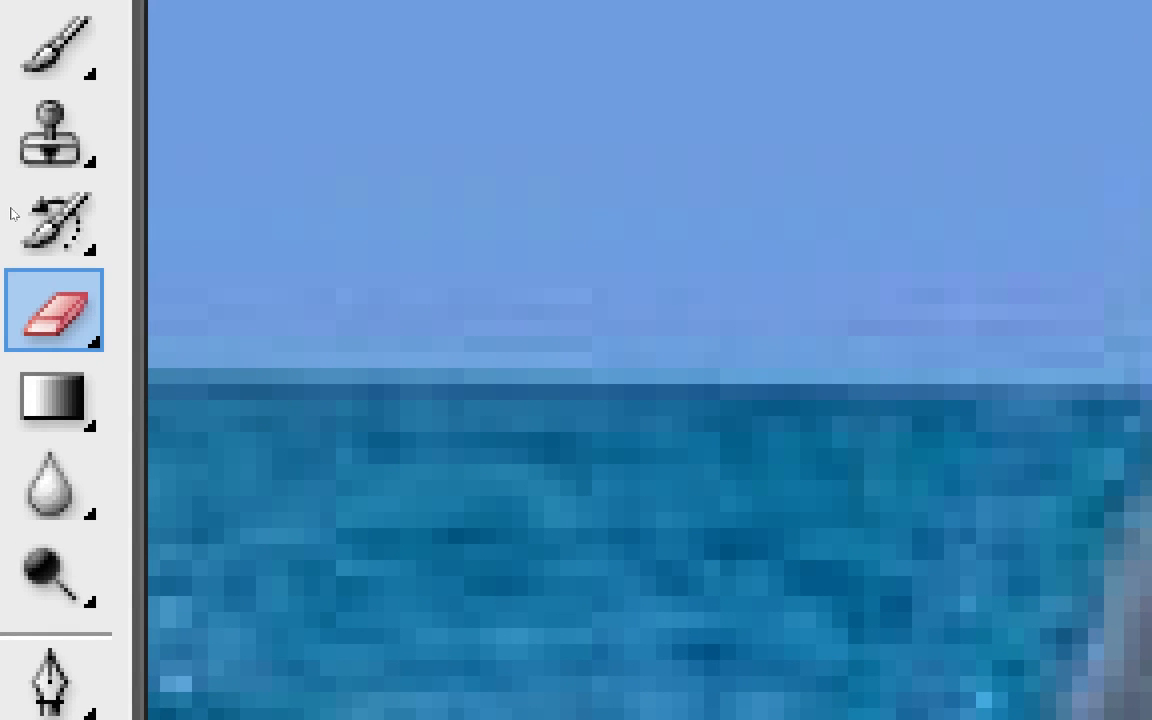
key(shift+e)
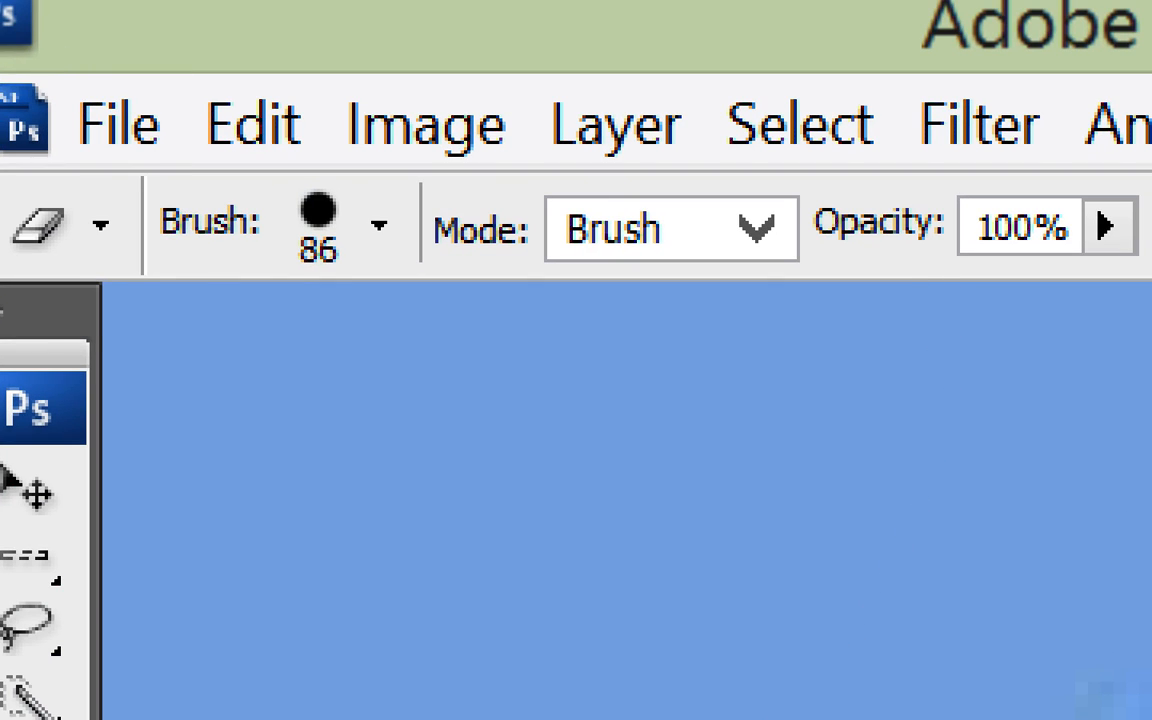
click(379, 225)
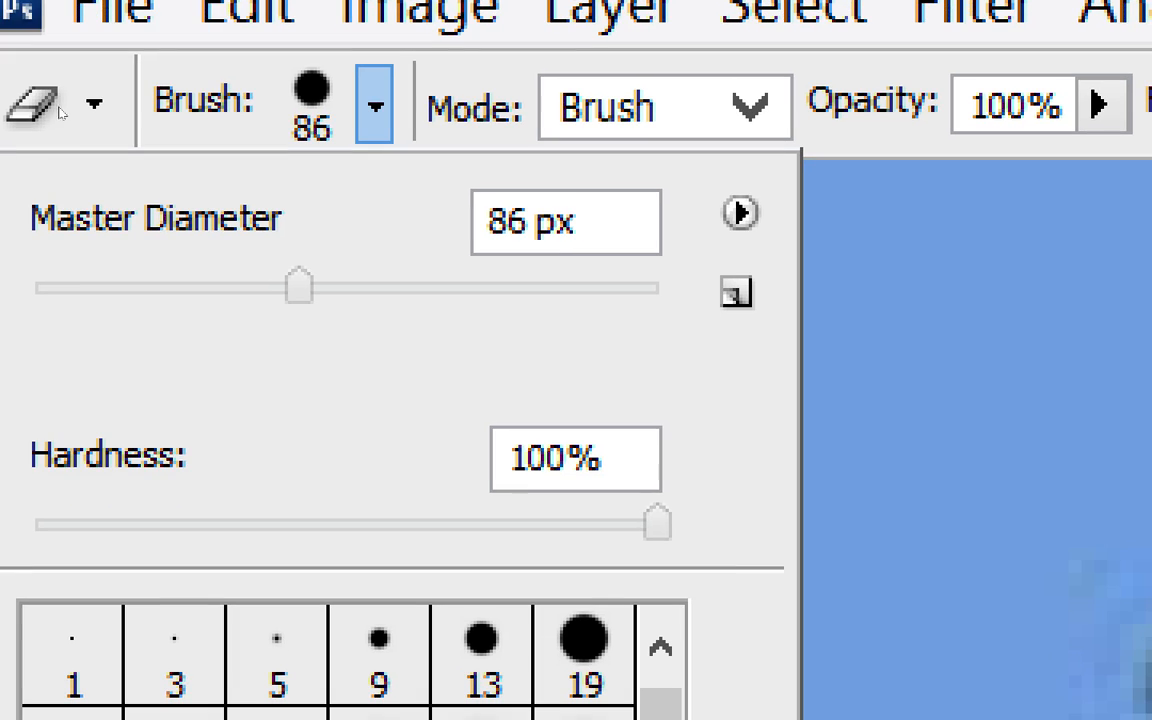
drag(657, 524, 36, 524)
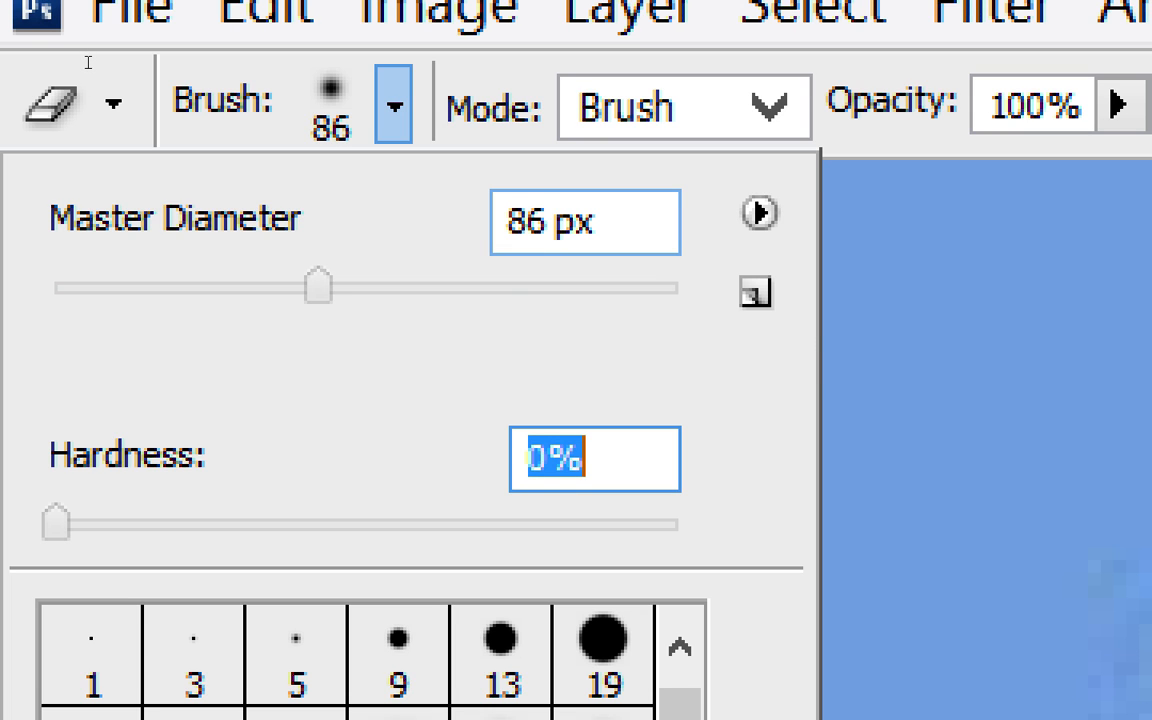
key(Return)
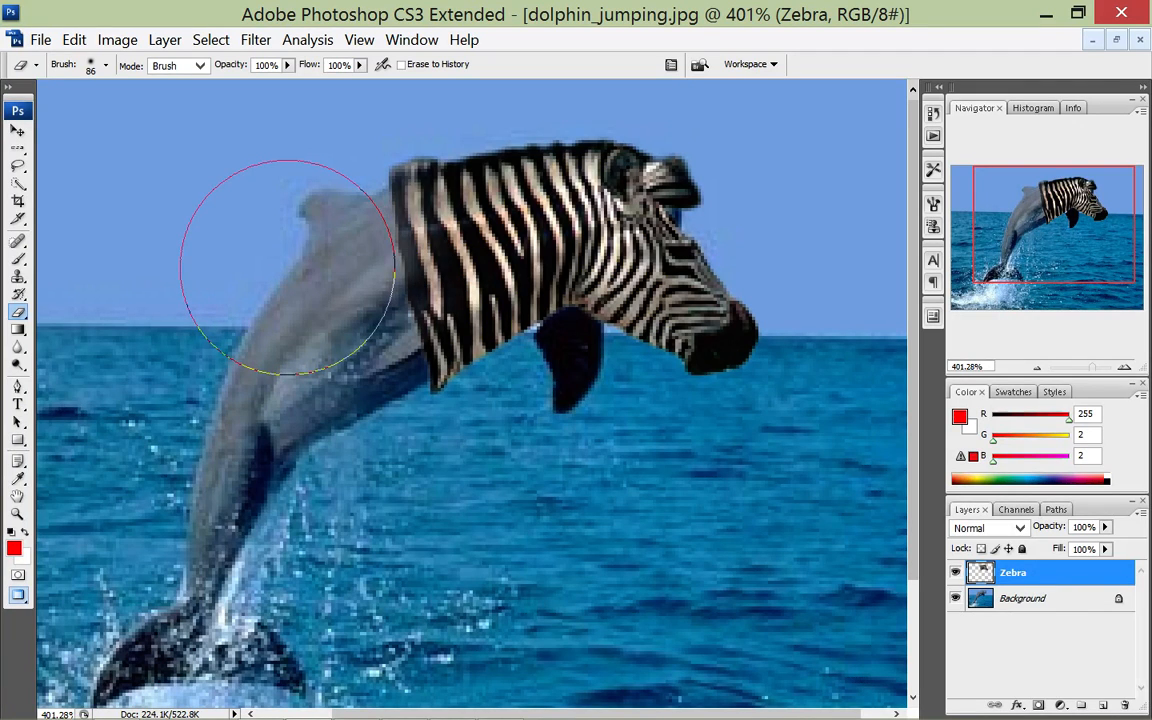
Softly erase the zebra neck's hard edge to blend it into the dolphin's body, and switch to the Clone Stamp tool.
mouse_move(276, 259)
mouse_down()
mouse_move(286, 325)
mouse_move(331, 418)
mouse_up()
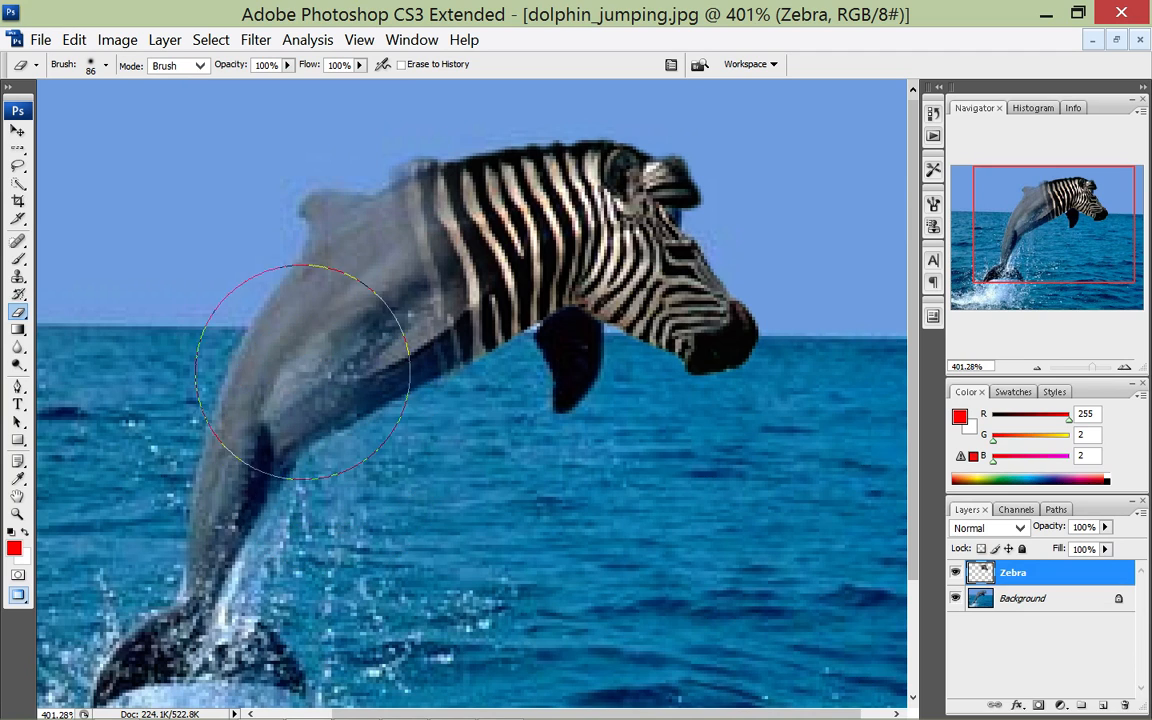
mouse_move(375, 300)
mouse_down()
mouse_move(373, 280)
mouse_move(347, 359)
mouse_up()
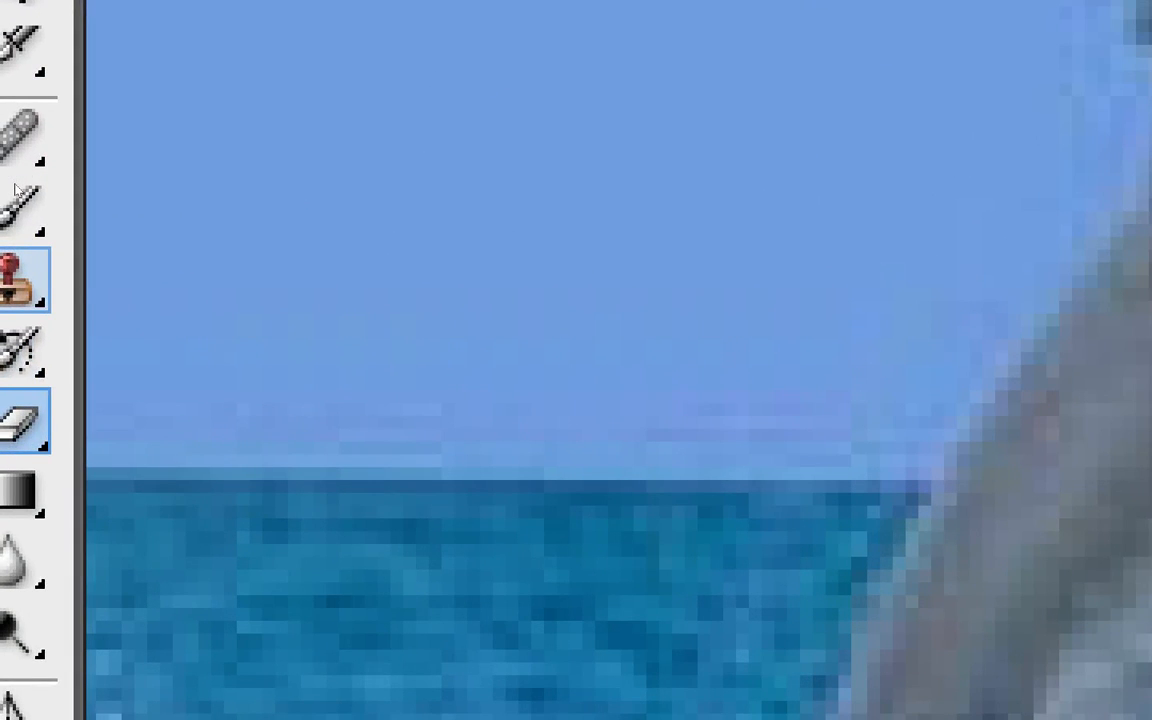
click(12, 281)
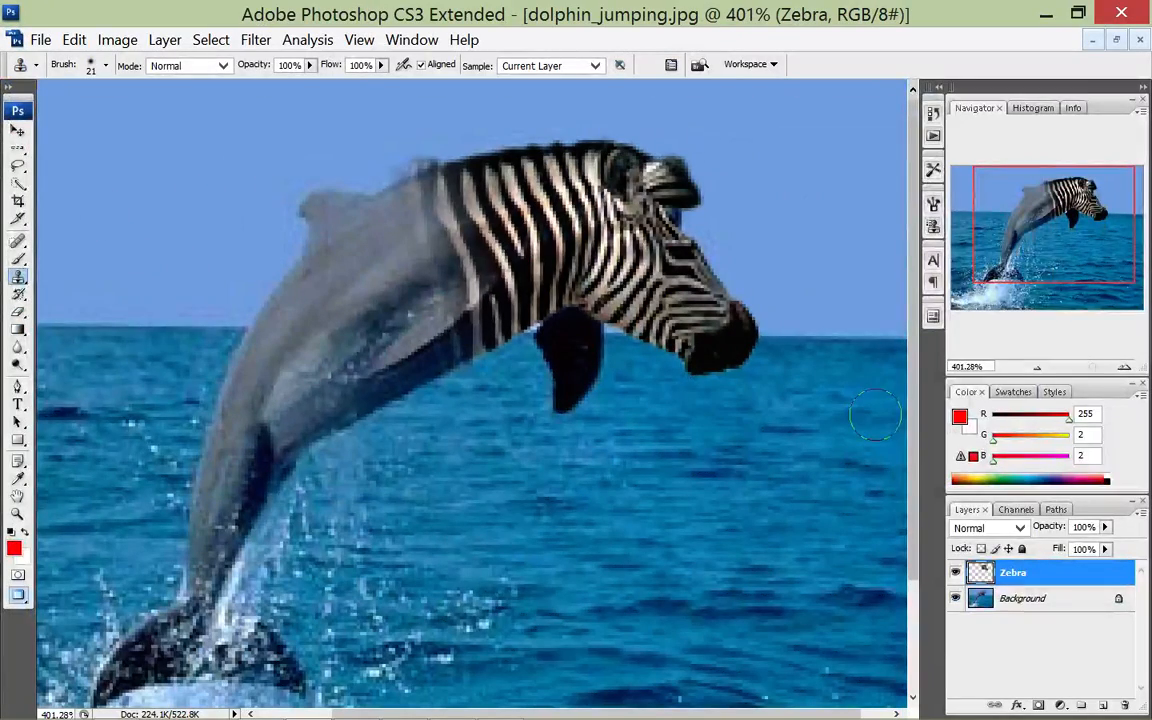
Activate the Background layer and clone open water over the dolphin's dark flipper hanging below the zebra neck.
key(alt+bracketleft)
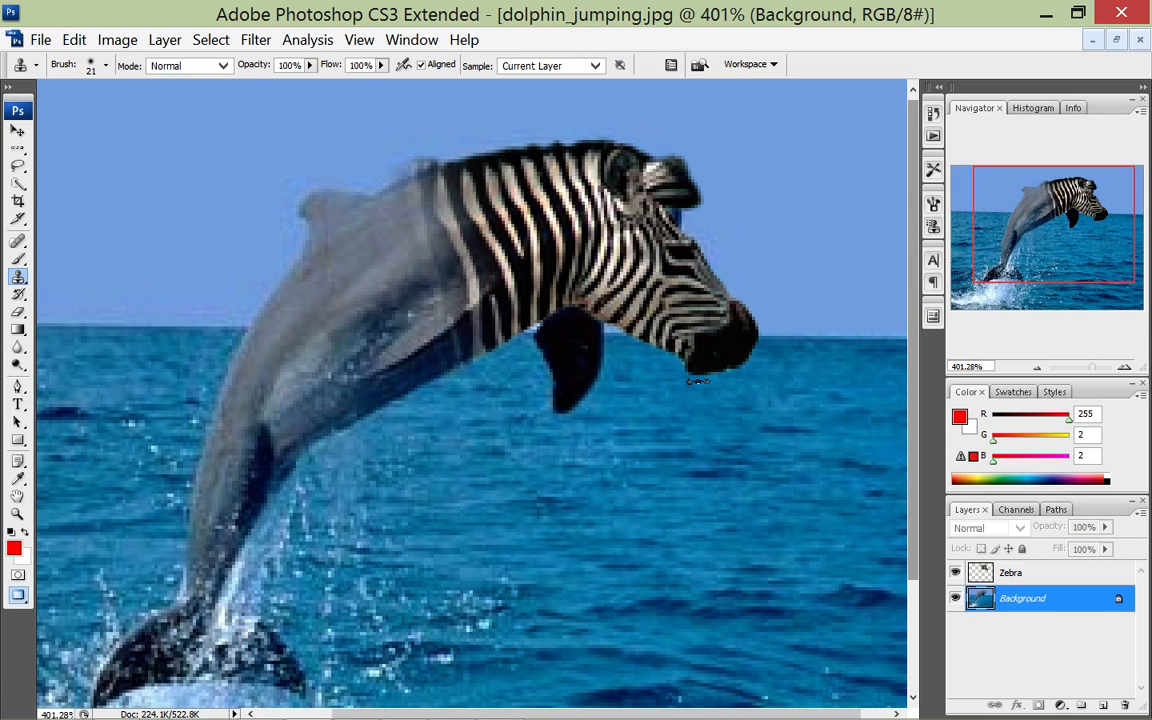
key(alt+bracketright)
key(alt+bracketleft)
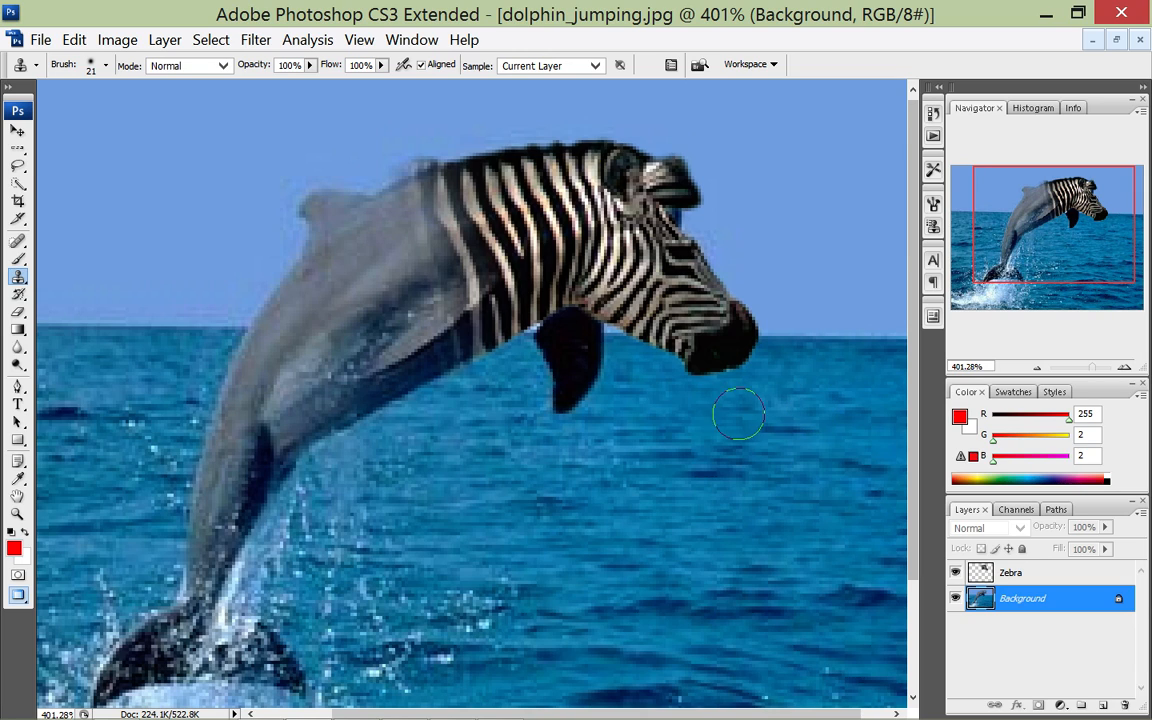
click(598, 405)
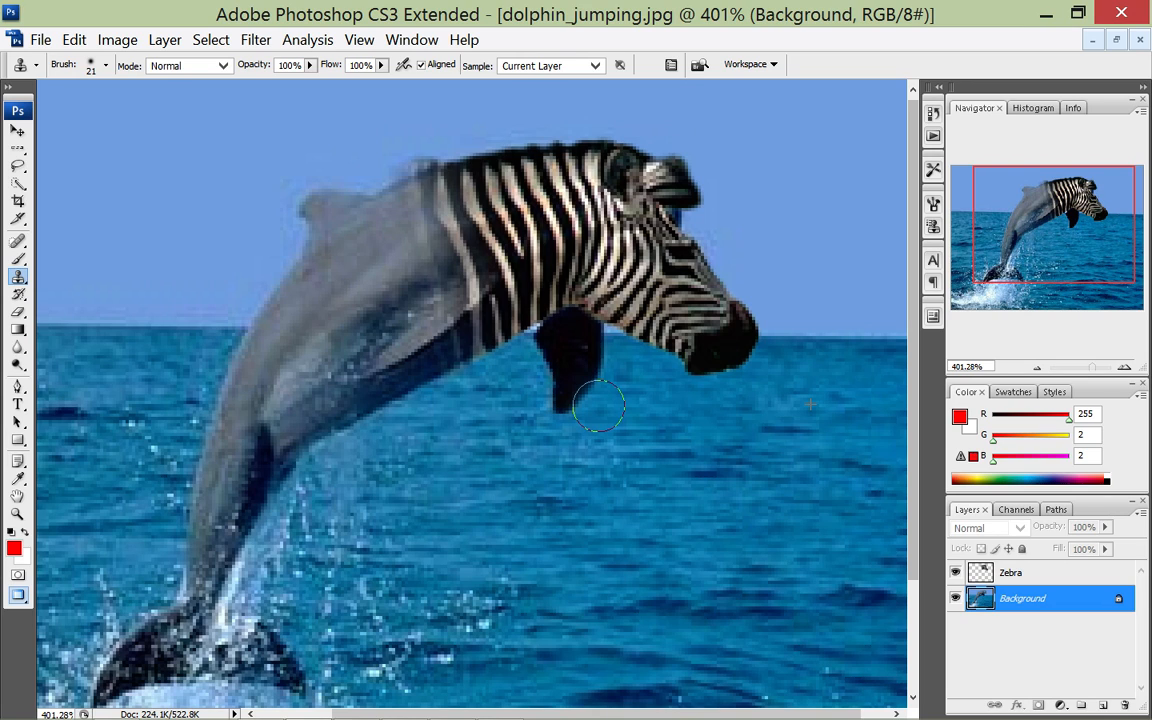
mouse_move(598, 405)
mouse_down()
mouse_move(570, 402)
mouse_move(568, 381)
mouse_move(583, 384)
mouse_move(518, 336)
mouse_move(493, 343)
mouse_move(546, 378)
mouse_move(565, 336)
mouse_move(596, 360)
mouse_move(548, 360)
mouse_move(571, 360)
mouse_move(545, 370)
mouse_move(558, 369)
mouse_up()
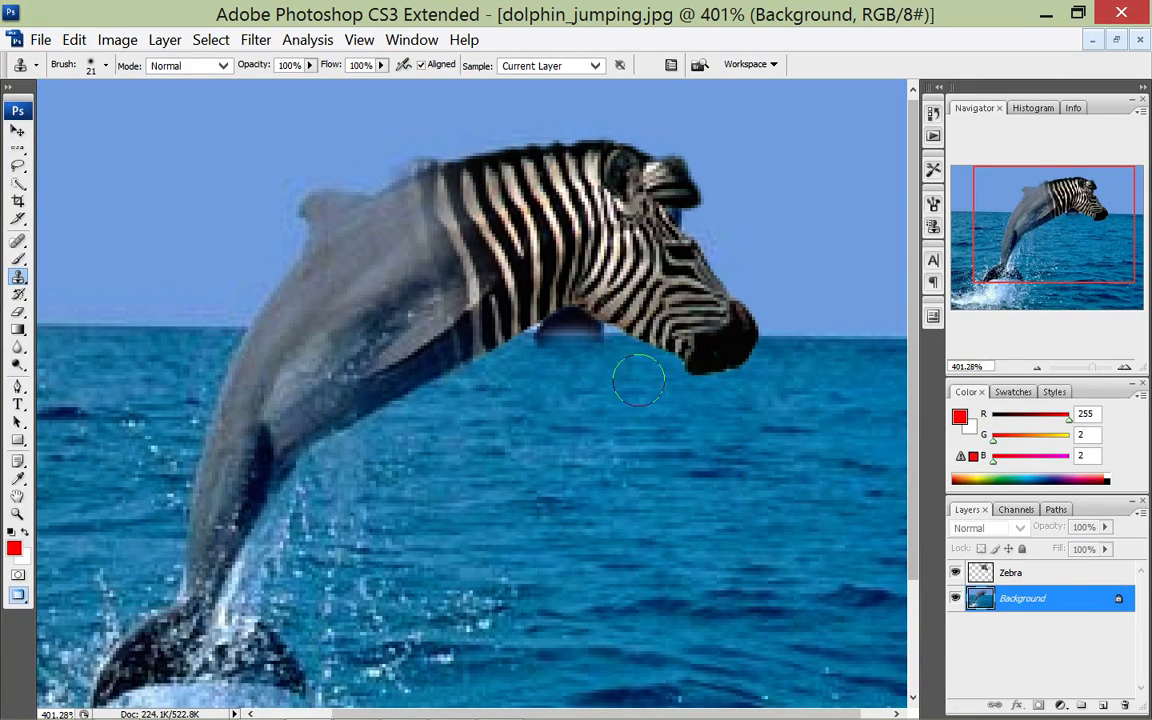
Clone the horizon and sky over the flipper's remaining stub and the area around the zebra's face.
alt+click(819, 337)
click(586, 338)
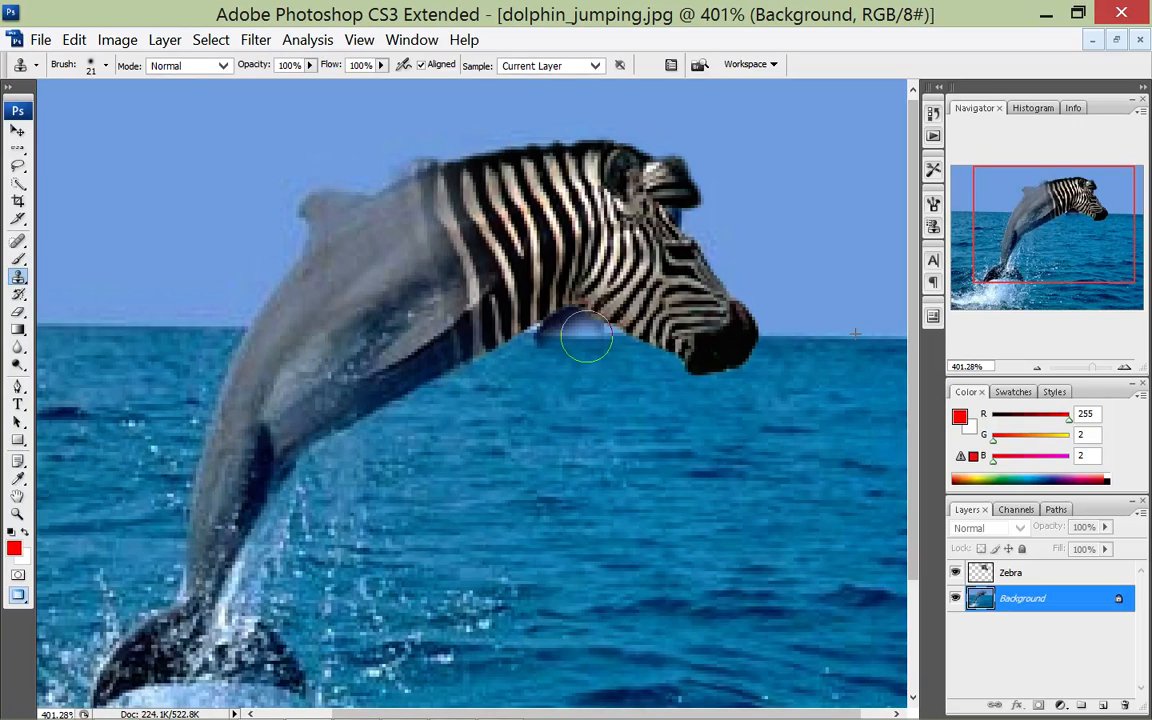
mouse_move(586, 338)
mouse_down()
mouse_move(540, 337)
mouse_move(487, 302)
mouse_move(531, 302)
mouse_move(622, 333)
mouse_move(565, 300)
mouse_move(505, 290)
mouse_move(557, 307)
mouse_move(536, 277)
mouse_move(578, 276)
mouse_move(648, 300)
mouse_up()
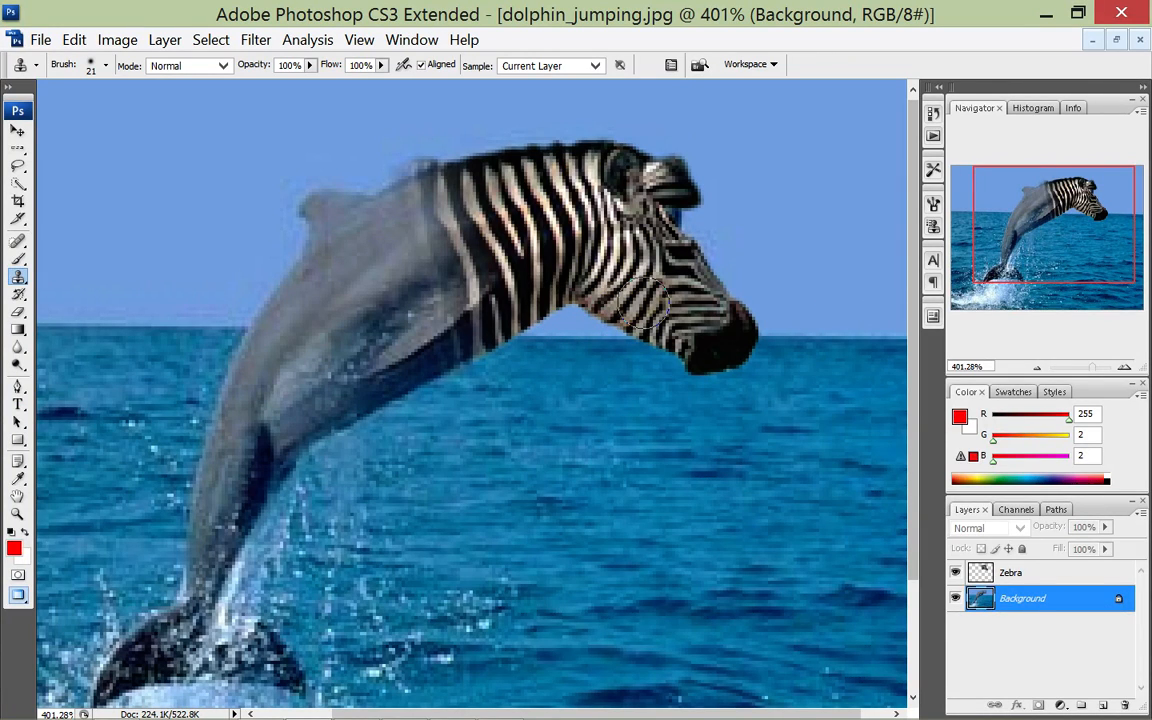
mouse_move(644, 310)
mouse_down()
mouse_move(705, 217)
mouse_move(605, 185)
mouse_move(750, 203)
mouse_up()
alt+click(847, 211)
drag(678, 211, 673, 203)
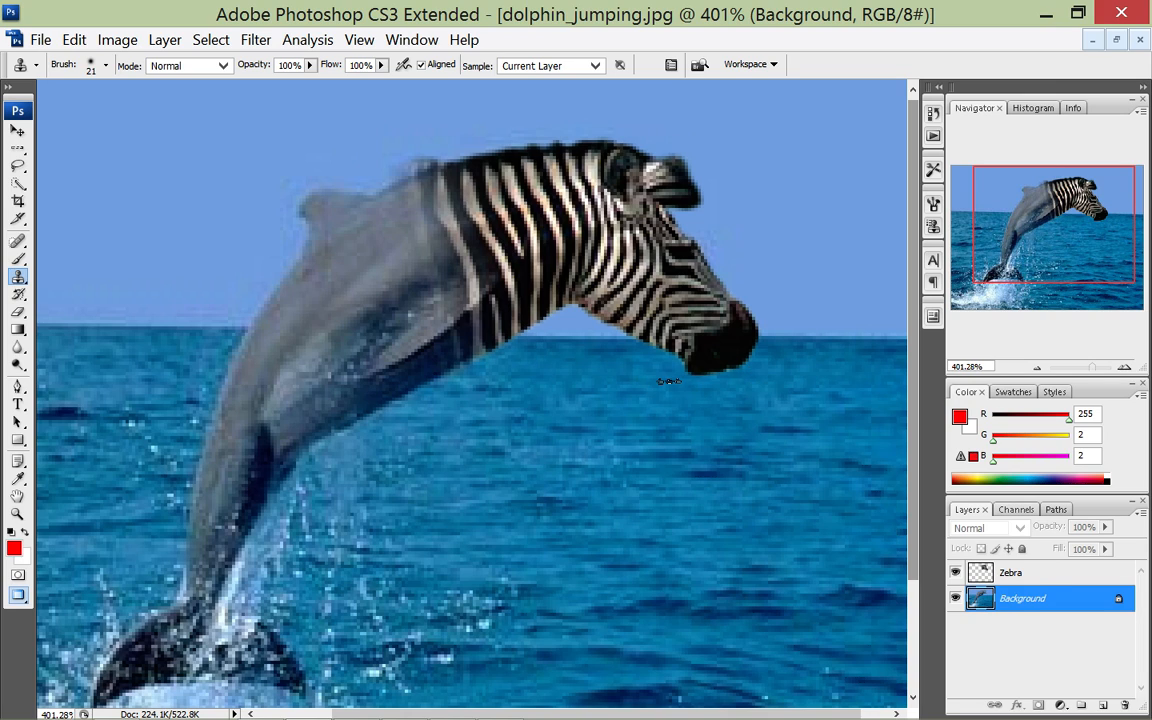
Activate the Zebra layer, and hide and show it again to inspect the retouched dolphin underneath.
key(alt+bracketright)
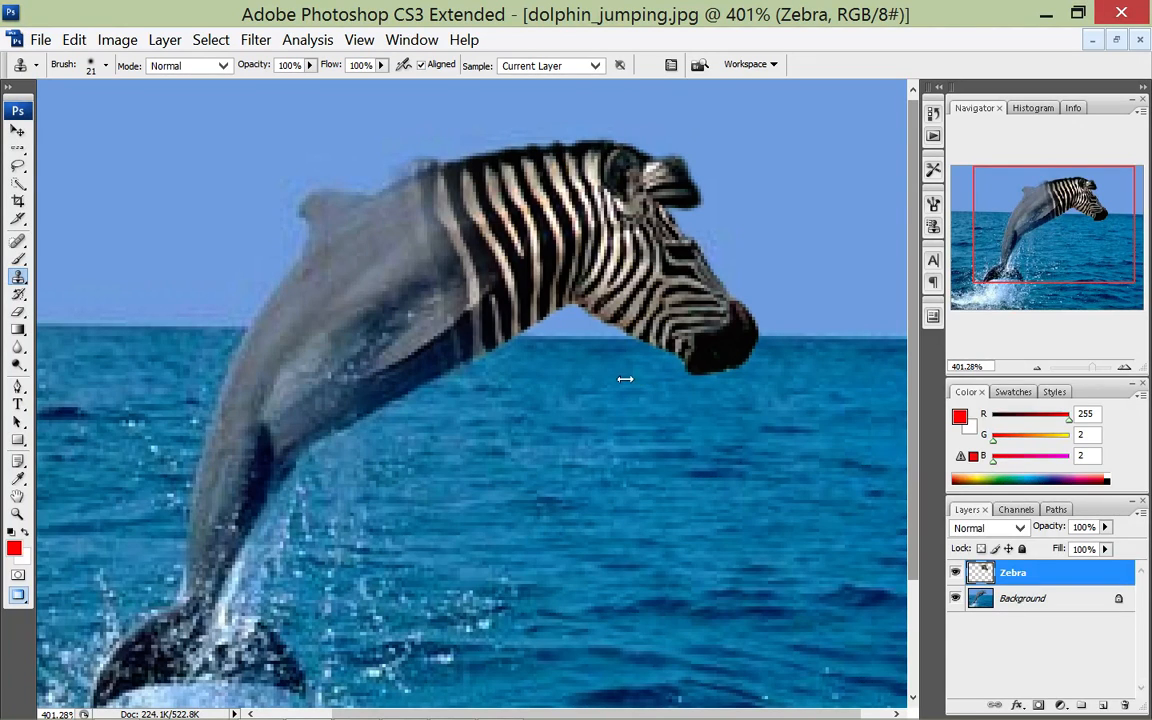
key(ctrl+comma)
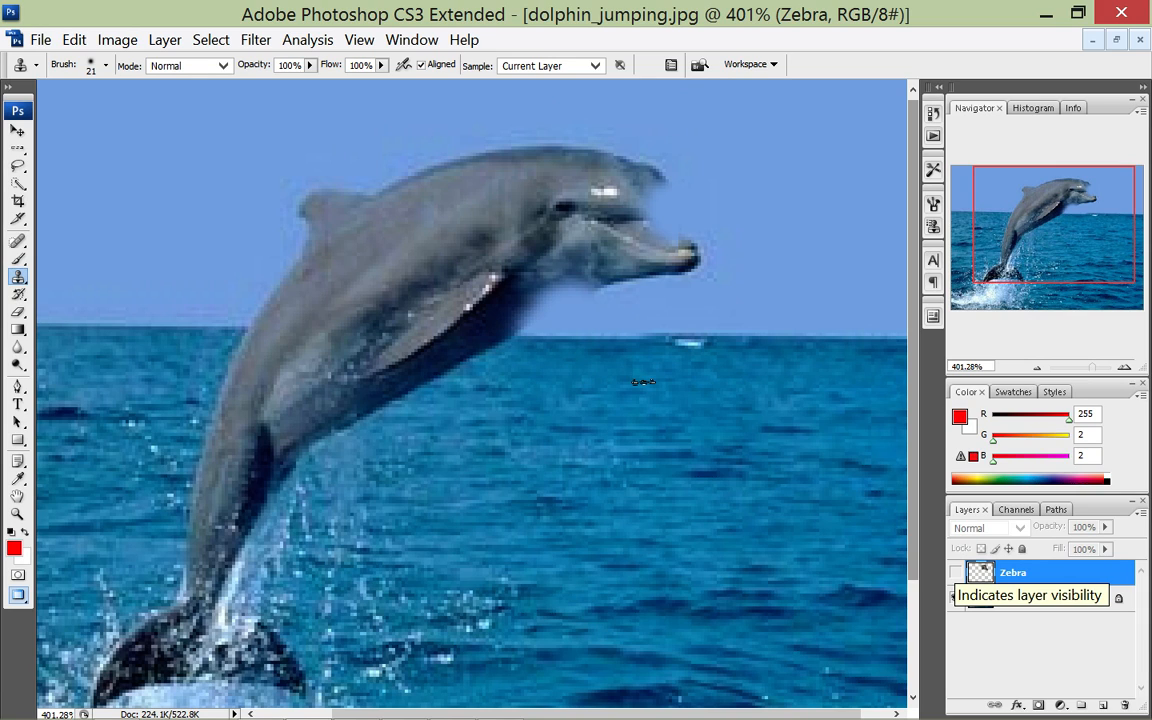
click(955, 572)
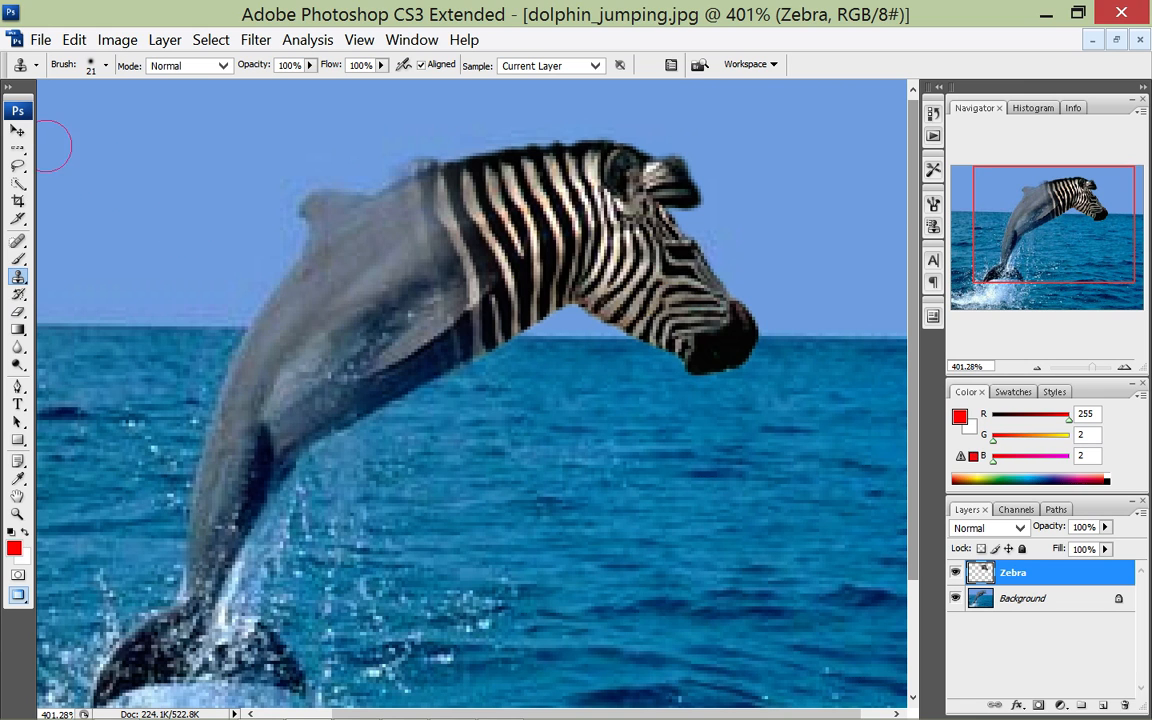
key(l)
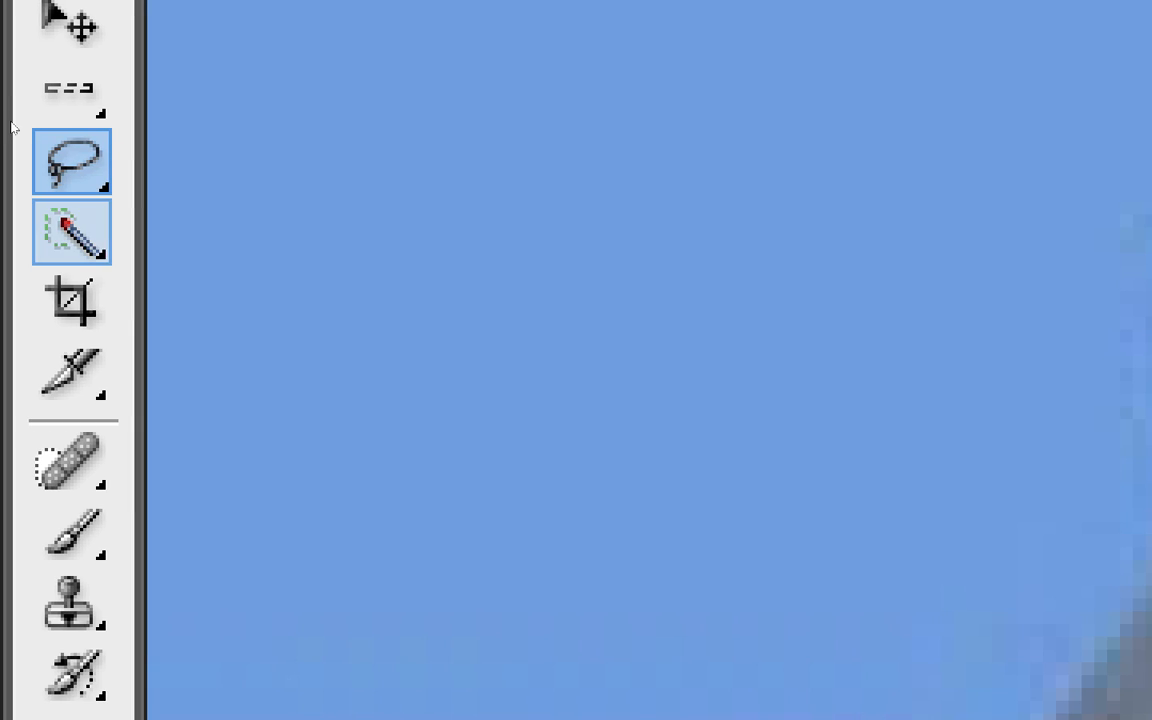
key(w)
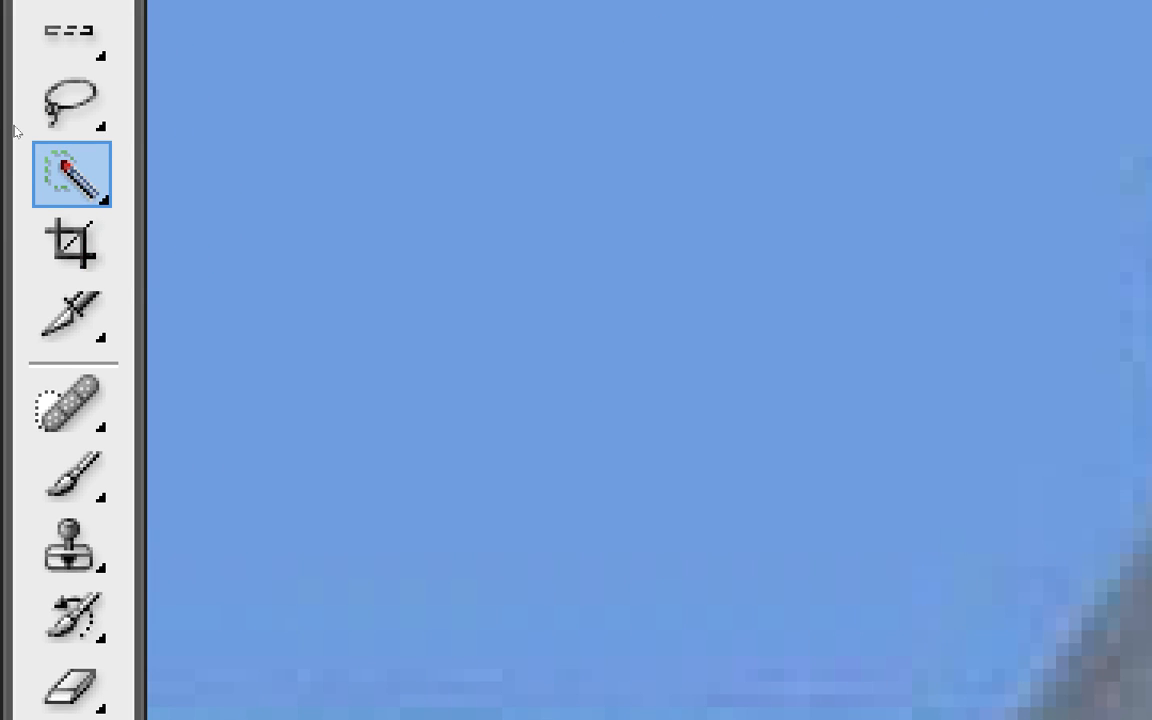
right_click(72, 66)
click(344, 170)
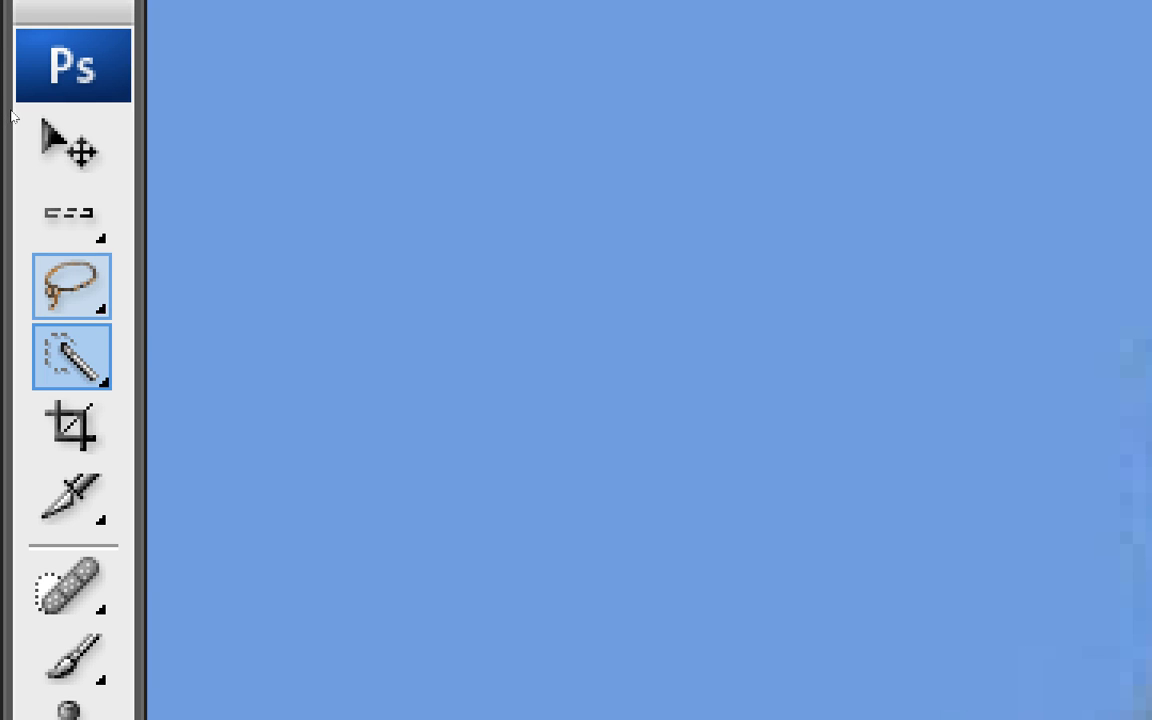
Outline a small patch of empty sky behind the dolphin's back with the Lasso tool.
right_click(72, 287)
click(327, 283)
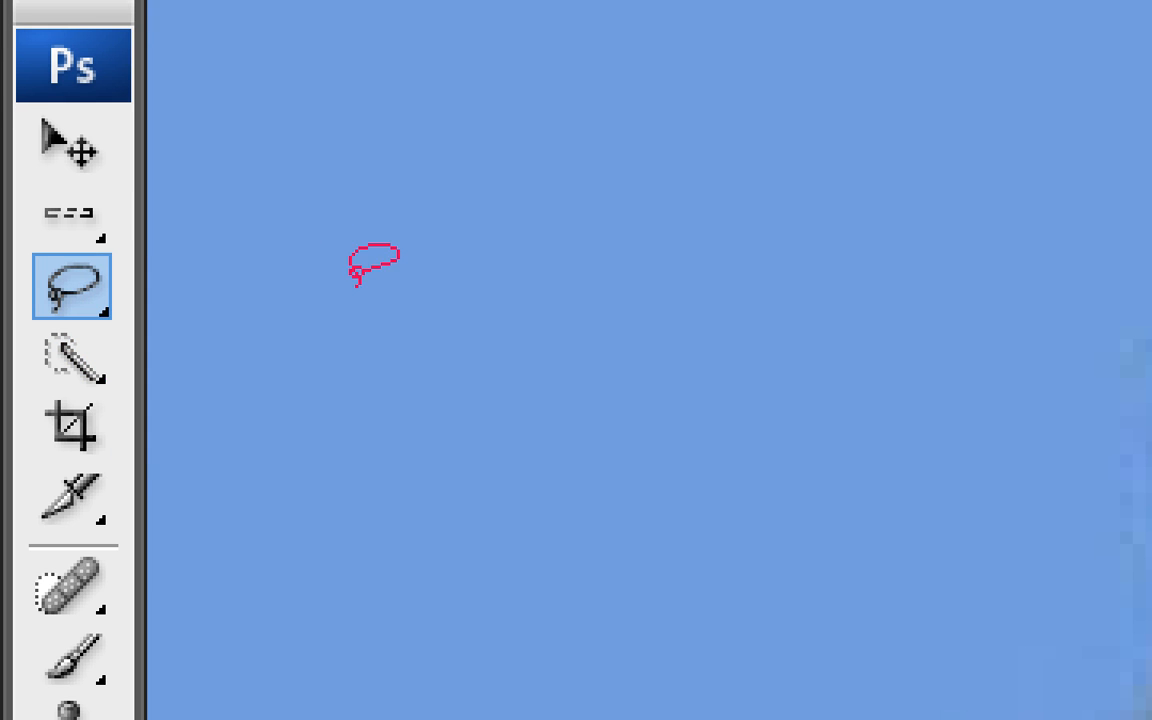
click(281, 134)
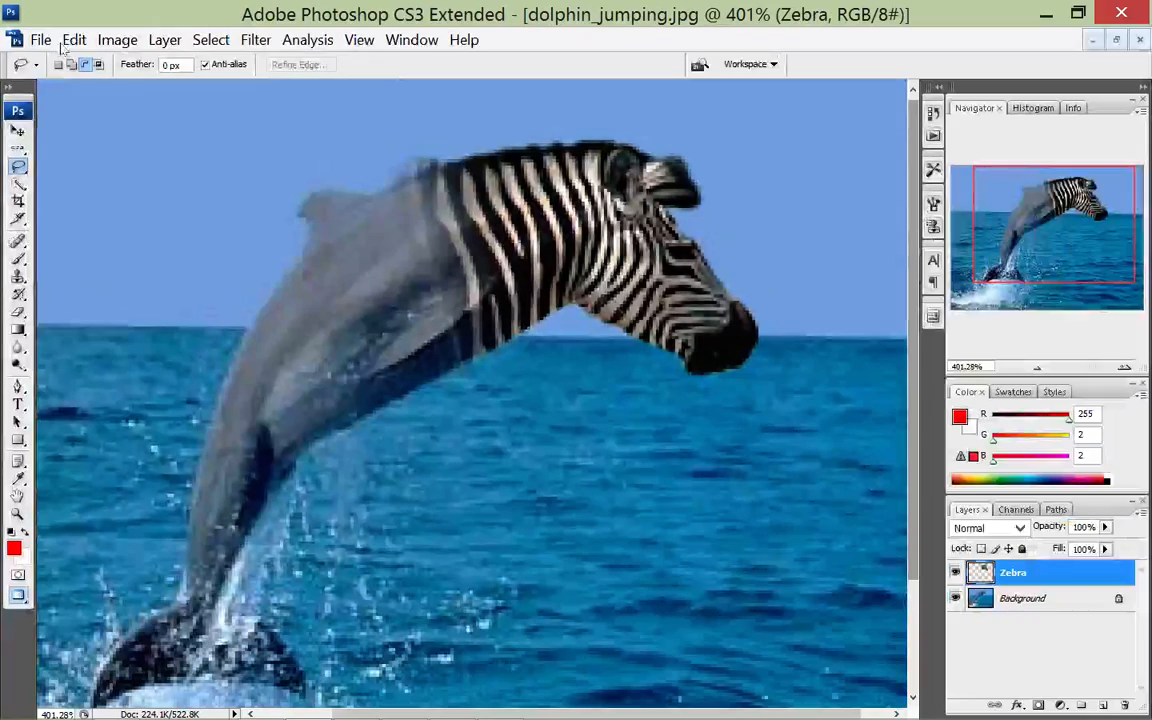
drag(125, 152, 130, 158)
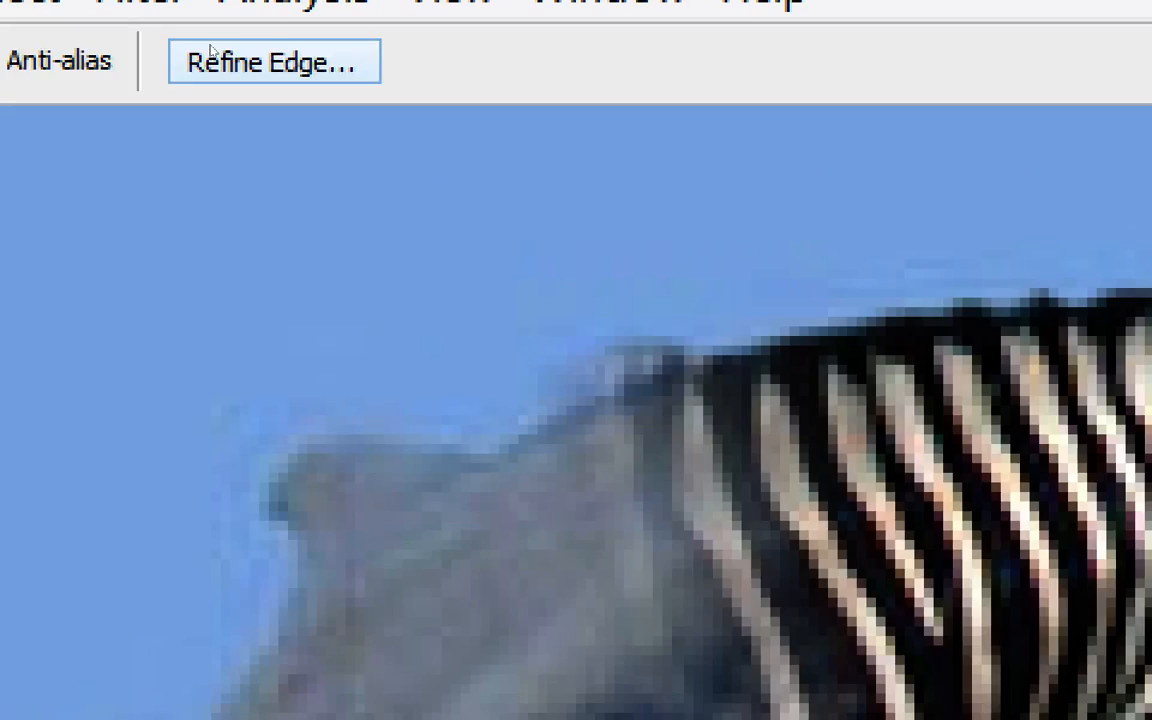
View the sky selection's Refine Edge settings without applying them, and deselect the patch.
click(211, 56)
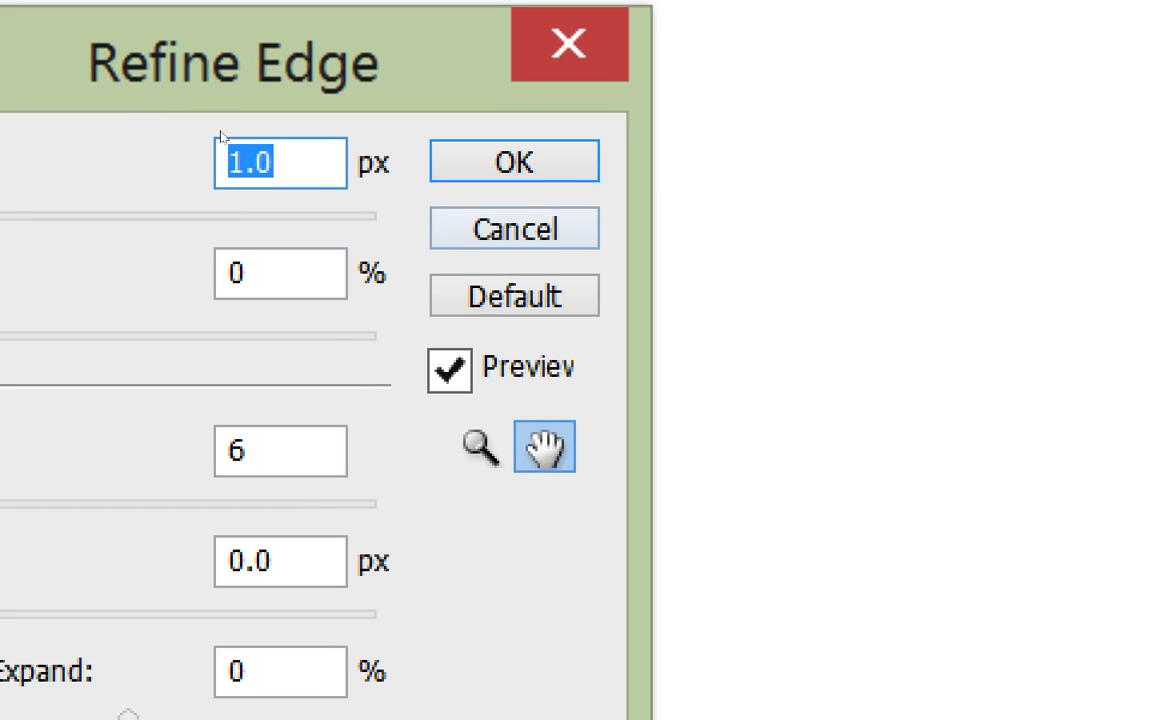
click(527, 225)
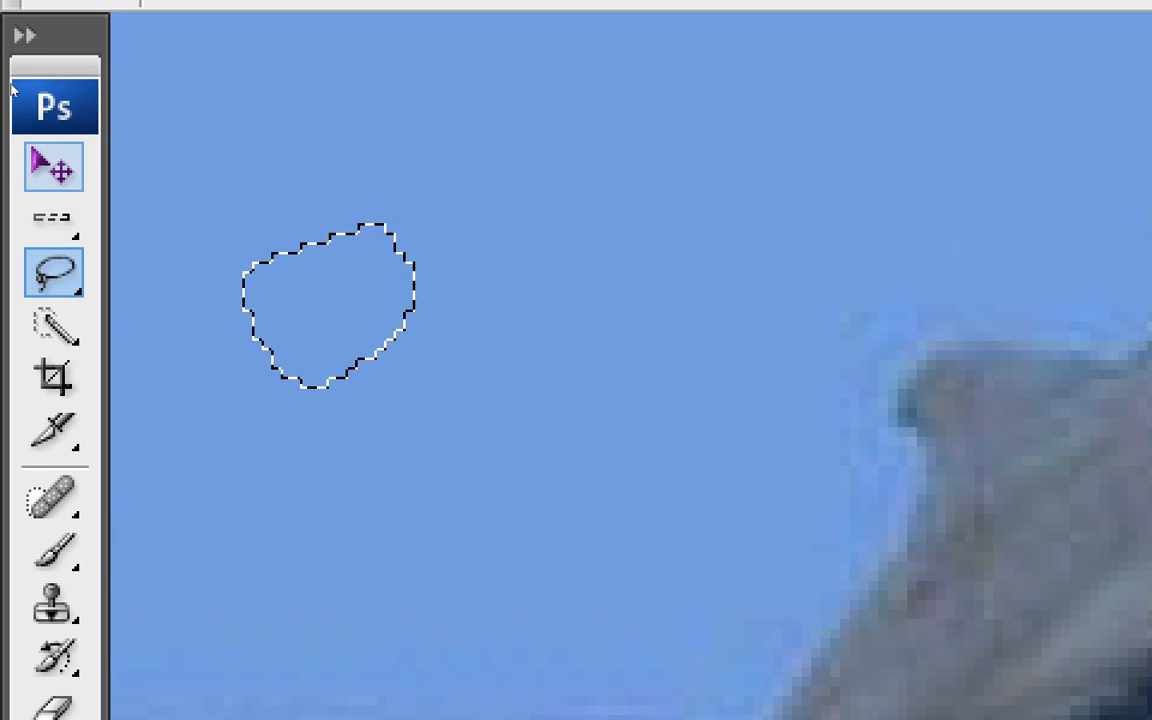
click(54, 167)
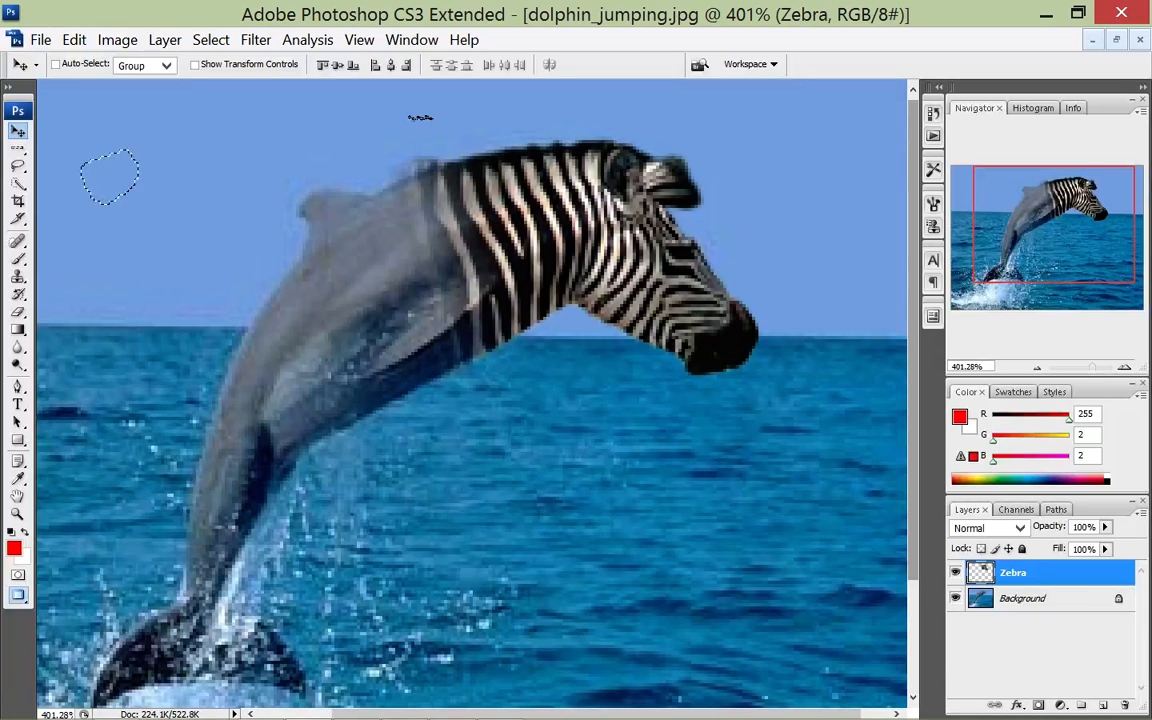
key(ctrl+d)
Free Transform the Zebra layer, stretching the head's height to 101.5% from its upper edge, and apply it.
key(ctrl+t)
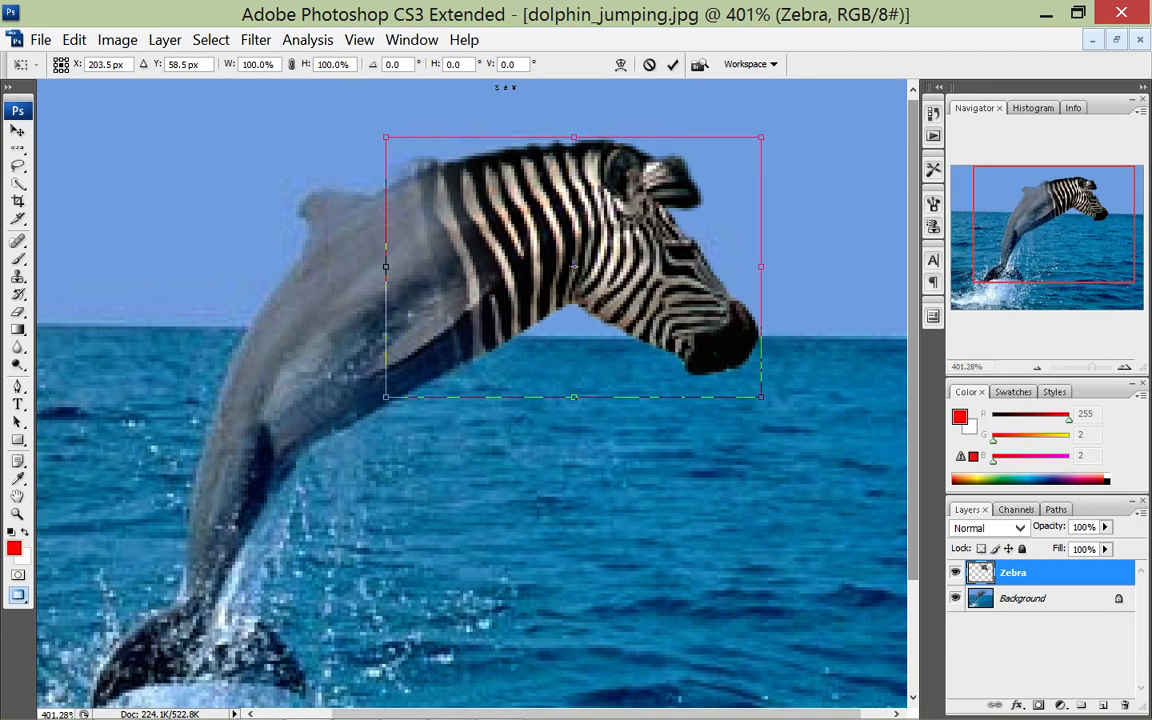
mouse_move(574, 137)
mouse_down()
mouse_move(574, 79)
mouse_move(574, 141)
mouse_up()
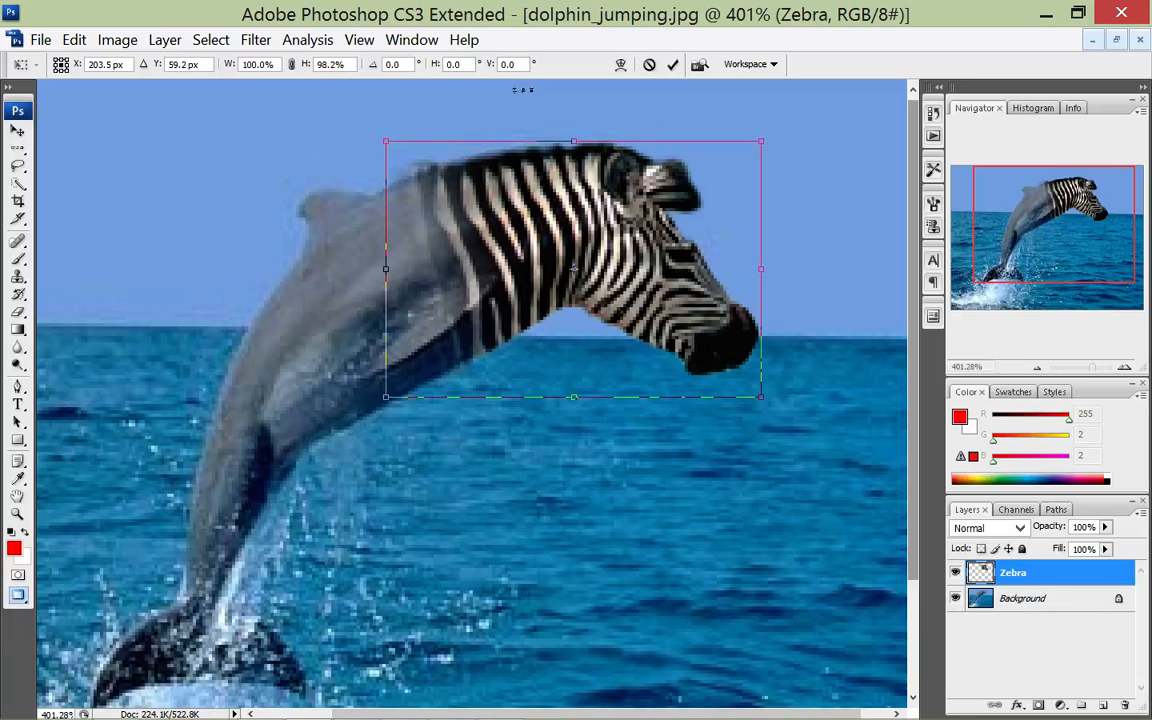
drag(523, 89, 525, 86)
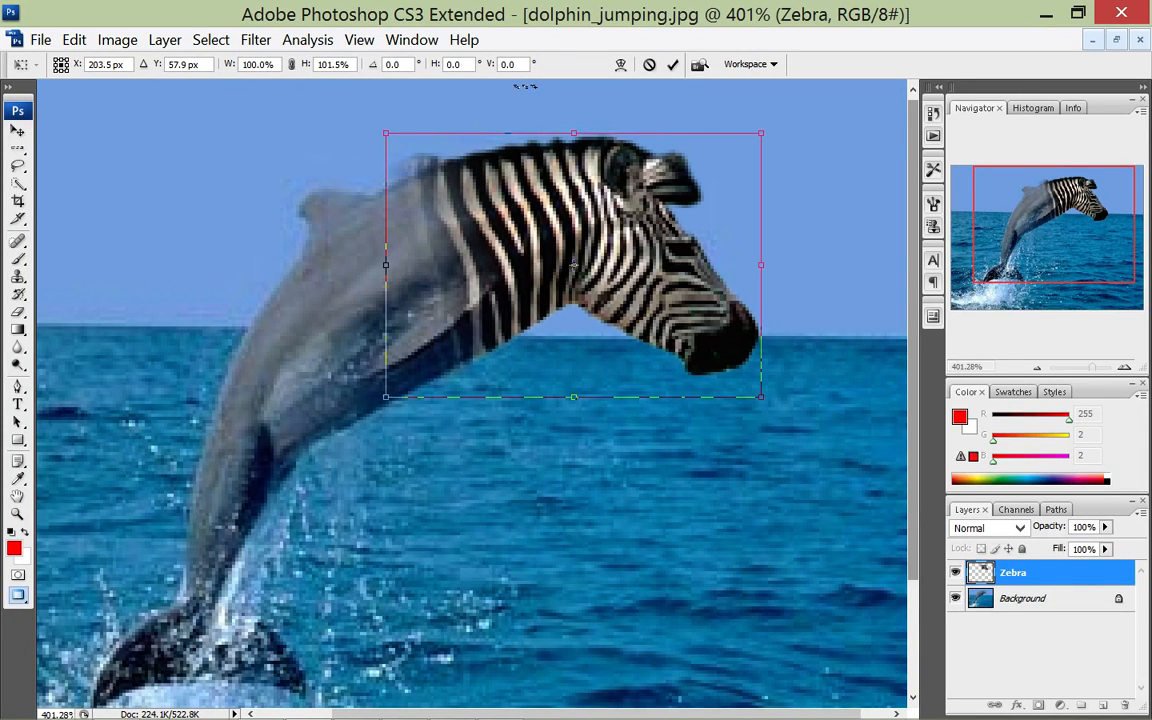
click(20, 130)
Switch to the Eraser tool and check its brush diameter and hardness settings.
click(18, 311)
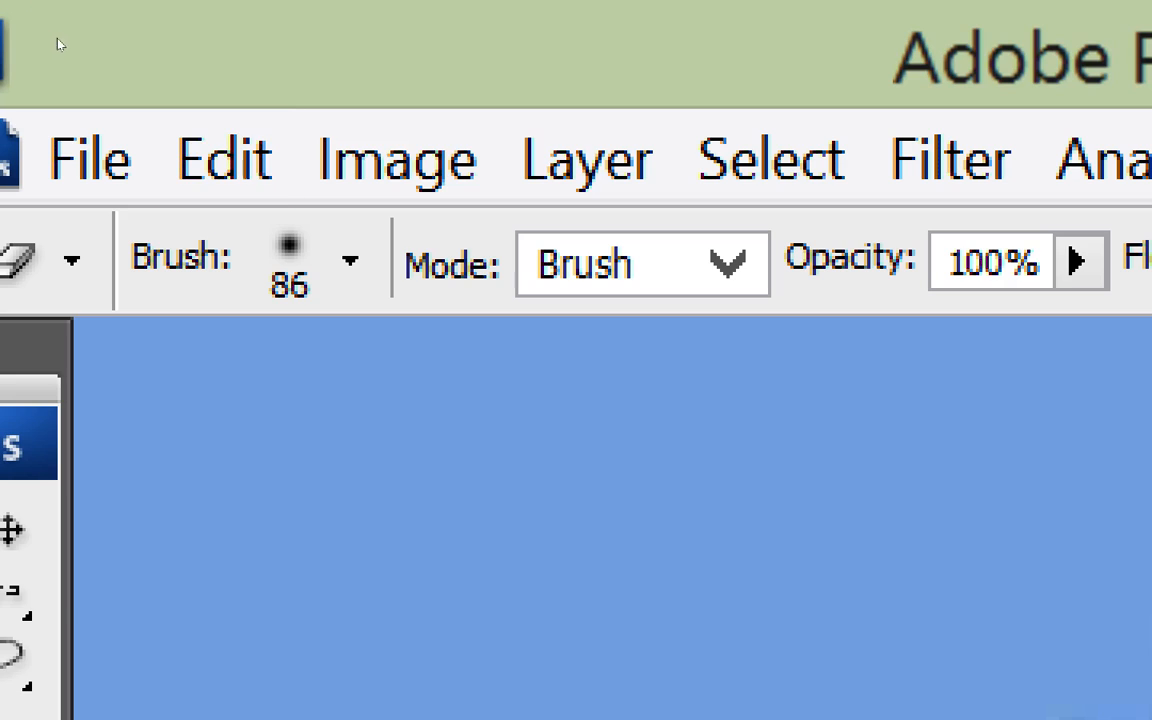
click(351, 261)
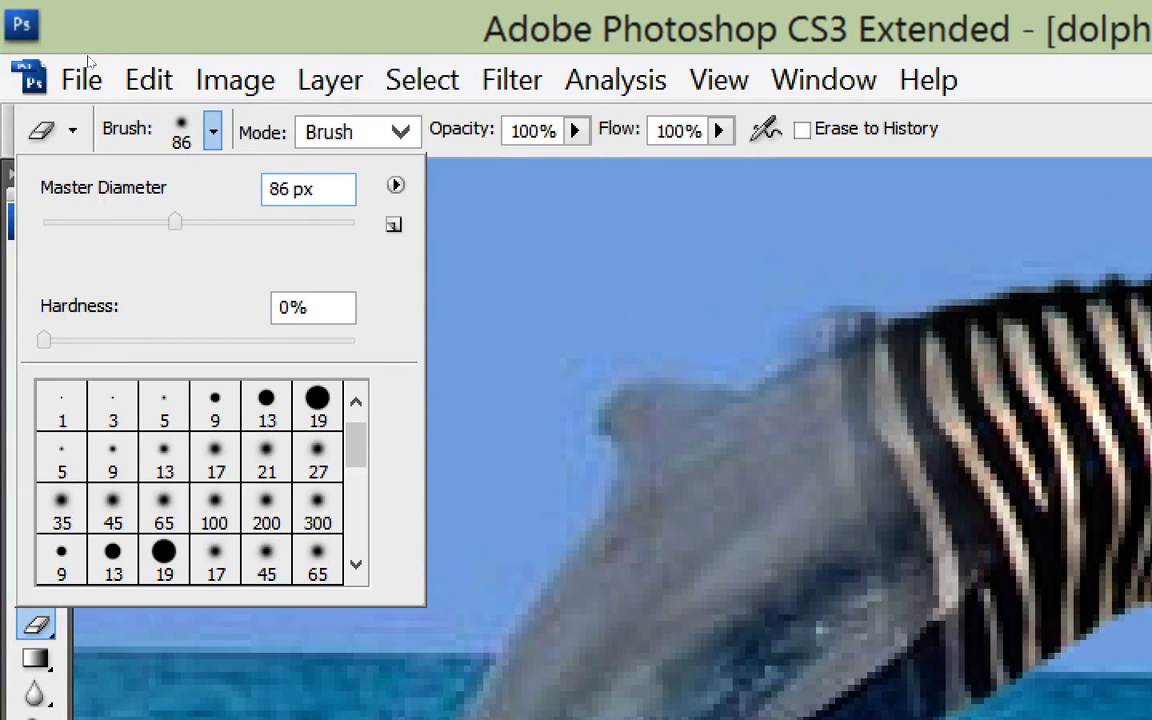
click(67, 45)
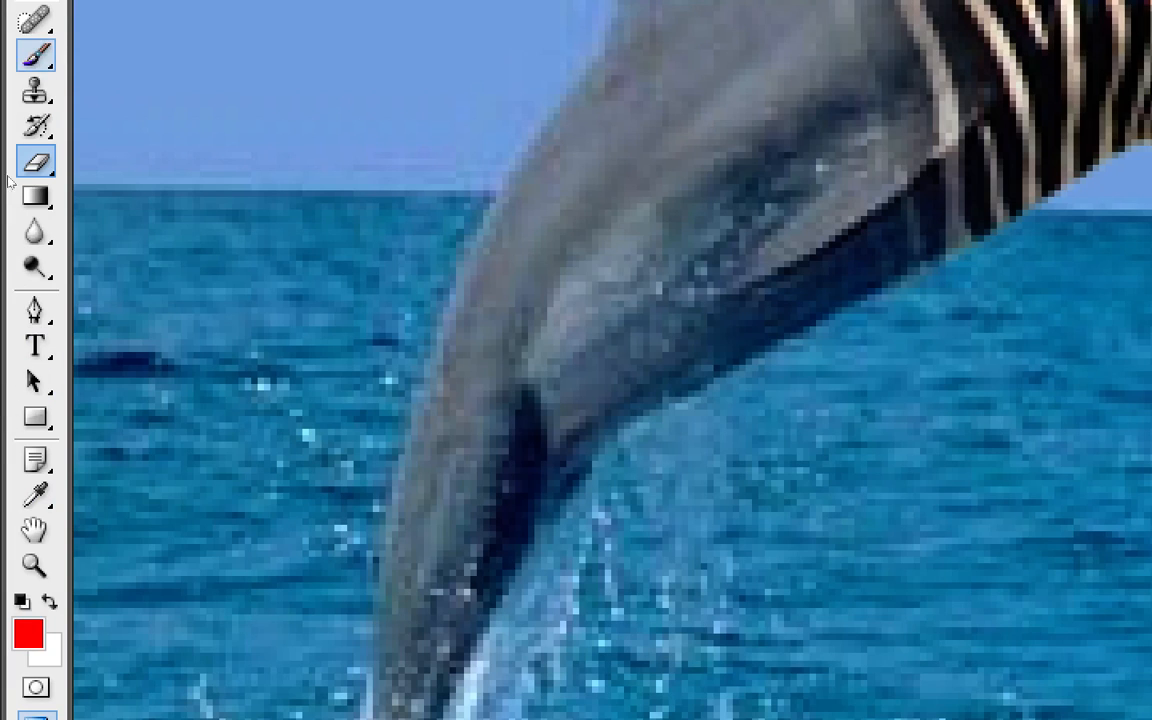
Clone a second copy of the zebra head into the sky above the dolphin's back with the Clone Stamp tool.
click(35, 27)
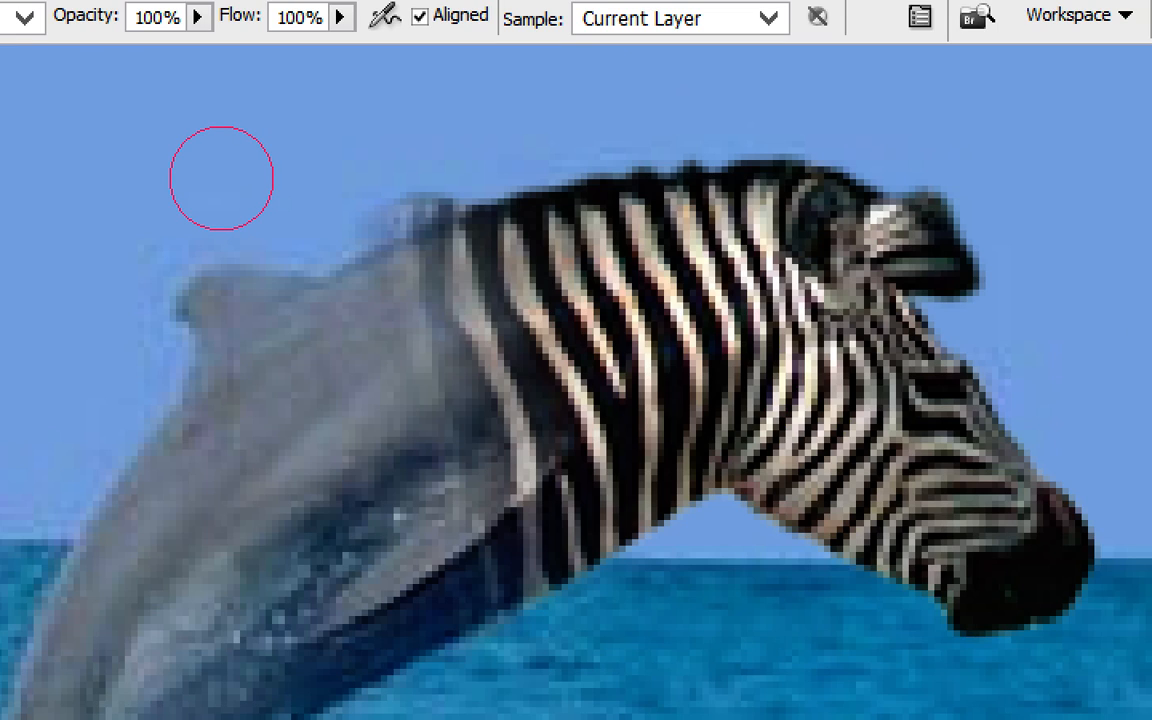
mouse_move(221, 178)
mouse_down()
mouse_move(246, 150)
mouse_move(283, 158)
mouse_move(298, 293)
mouse_move(204, 254)
mouse_move(87, 303)
mouse_move(71, 78)
mouse_move(178, 108)
mouse_move(111, 63)
mouse_move(40, 102)
mouse_move(52, 48)
mouse_move(35, 102)
mouse_move(45, 85)
mouse_move(55, 260)
mouse_move(195, 138)
mouse_up()
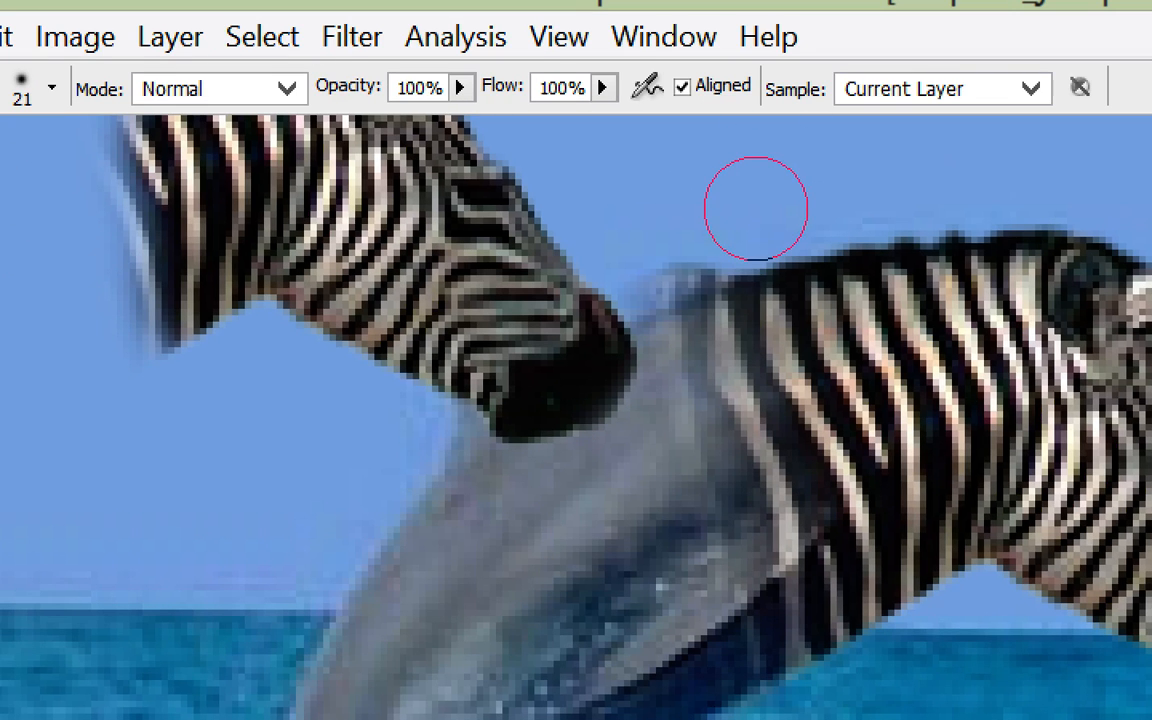
scroll(756, 208, down, 5)
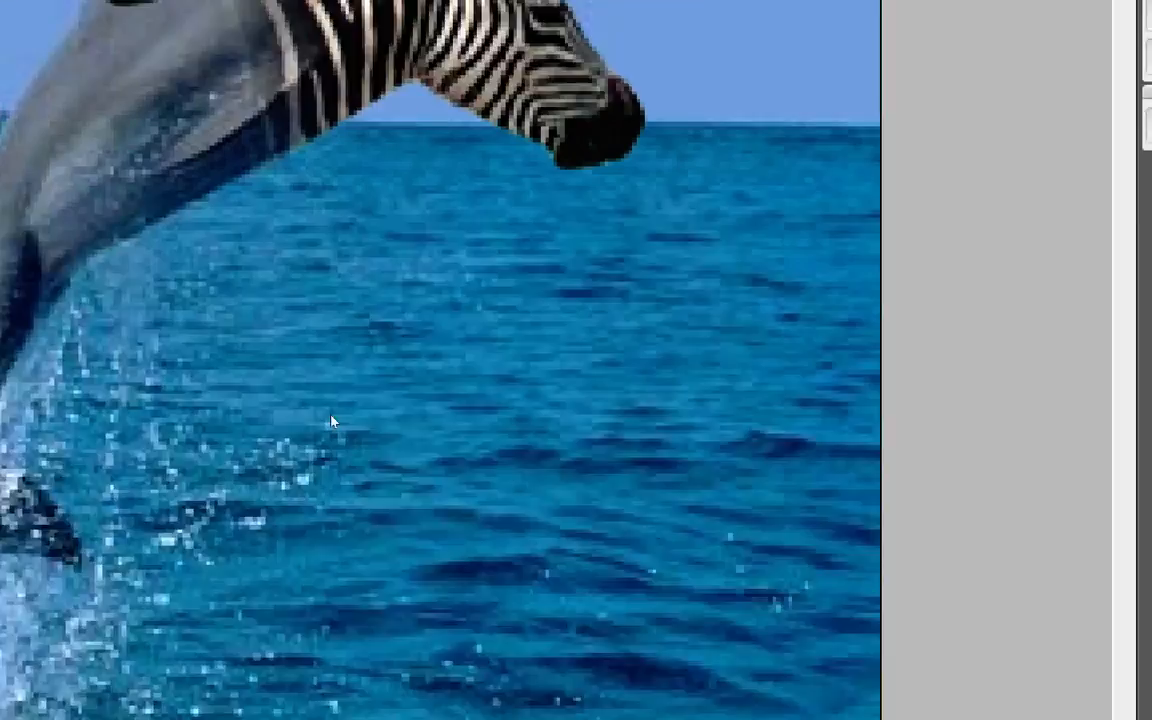